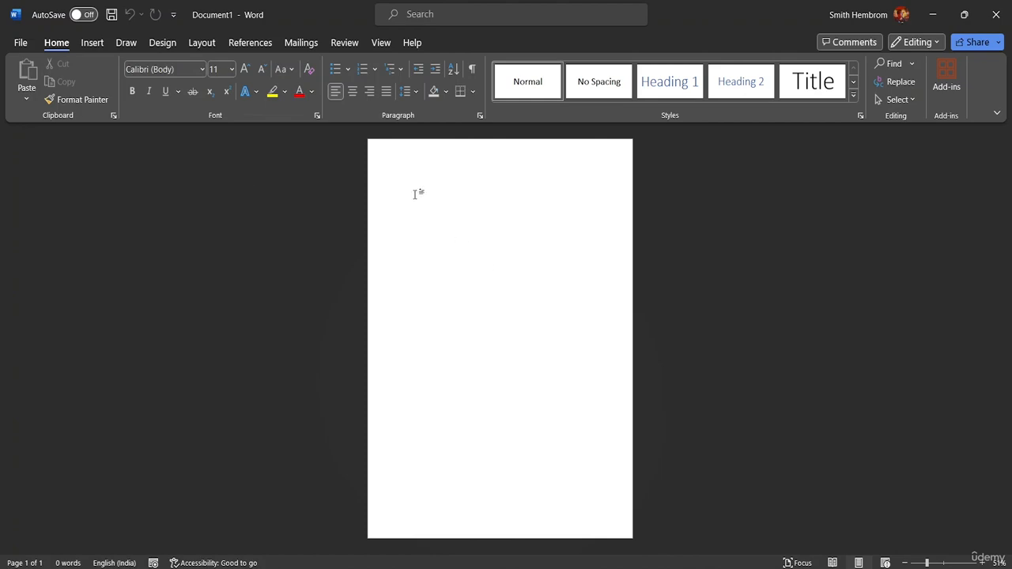
Open the document "4 file-sample_500kB" from the MS Word Advanced Resource File folder and enable editing.
left_click(943, 563)
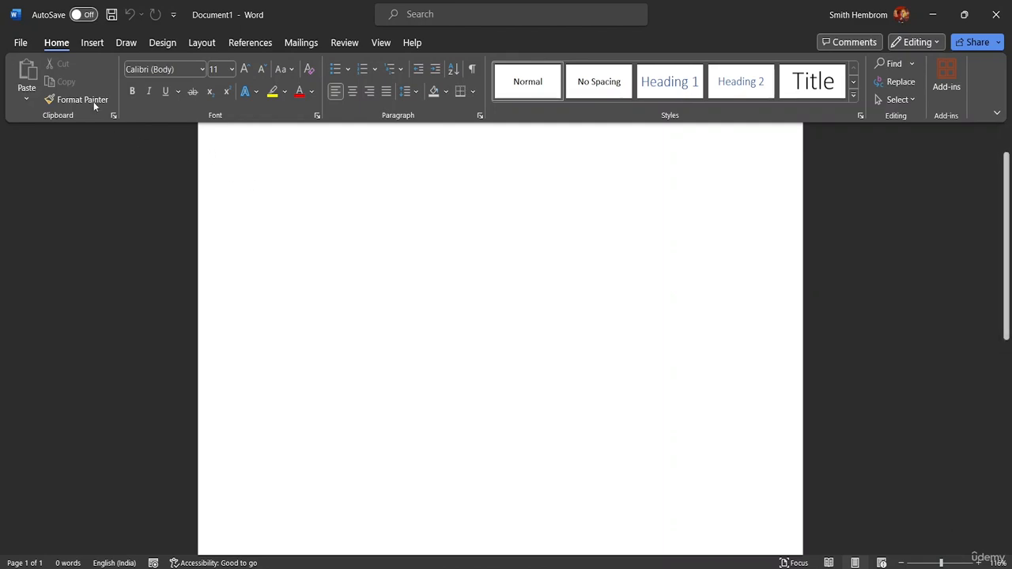
left_click(21, 42)
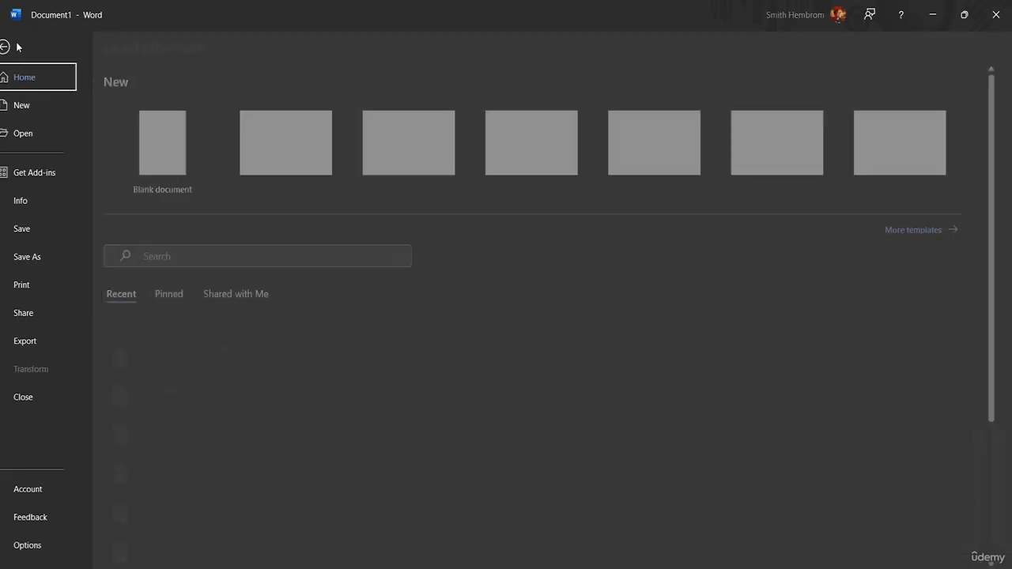
left_click(79, 133)
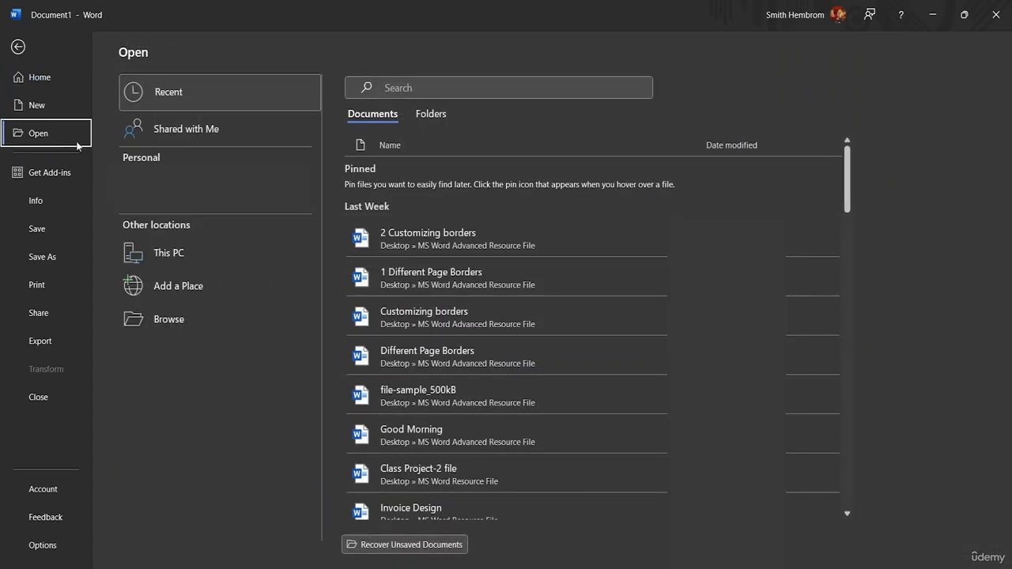
left_click(246, 318)
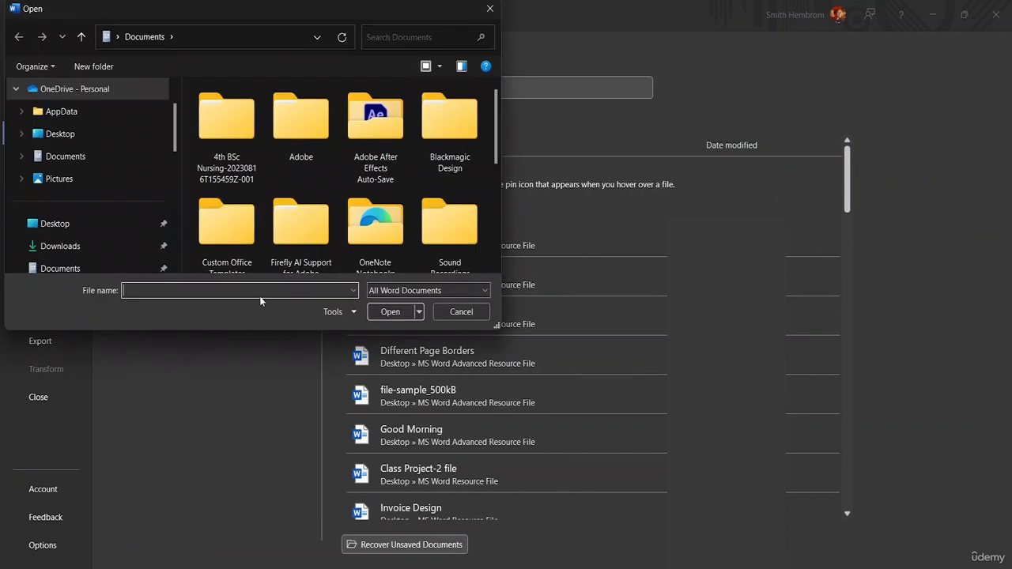
scroll(67, 204, "down", 3)
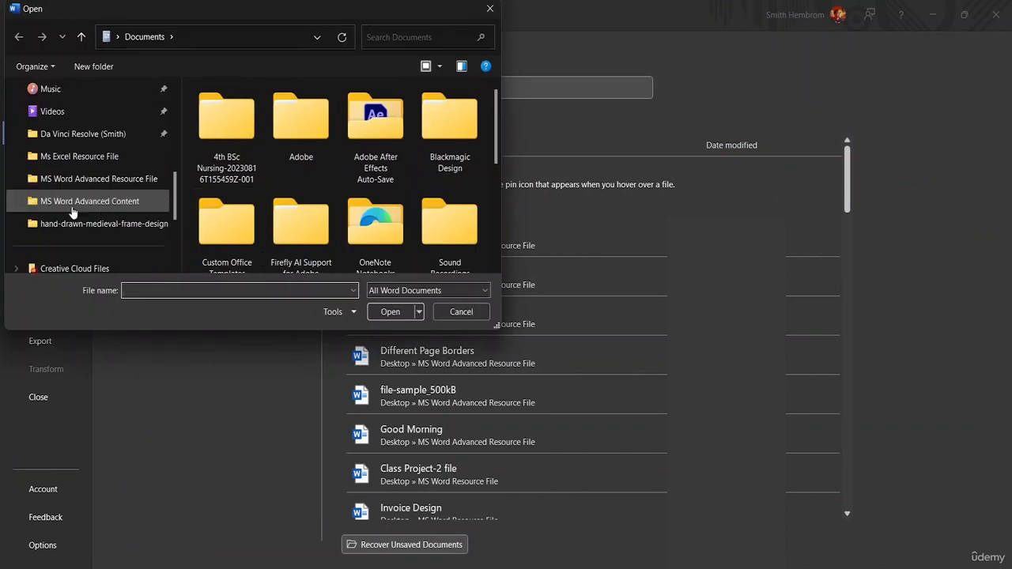
left_click(102, 180)
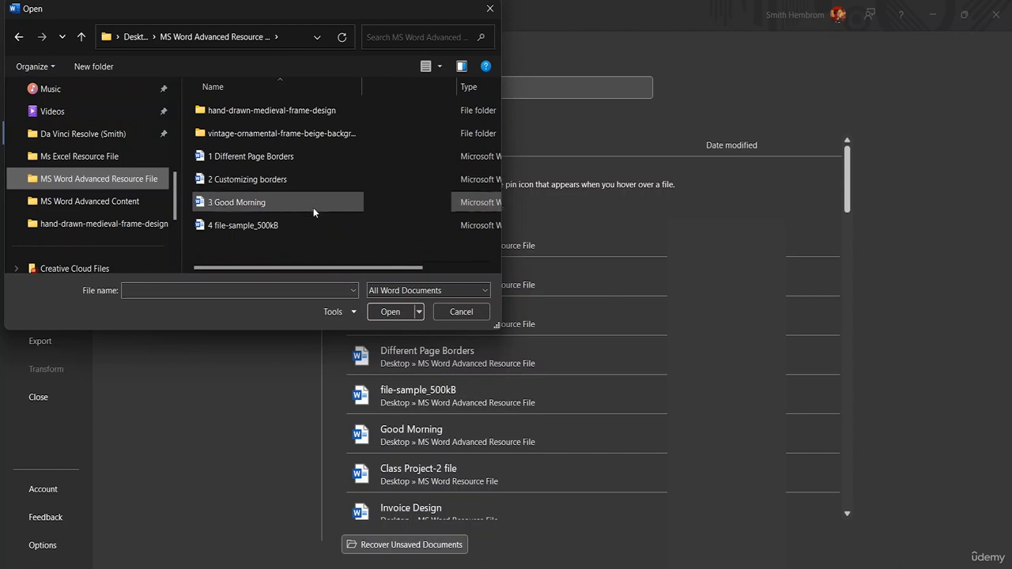
left_click(301, 224)
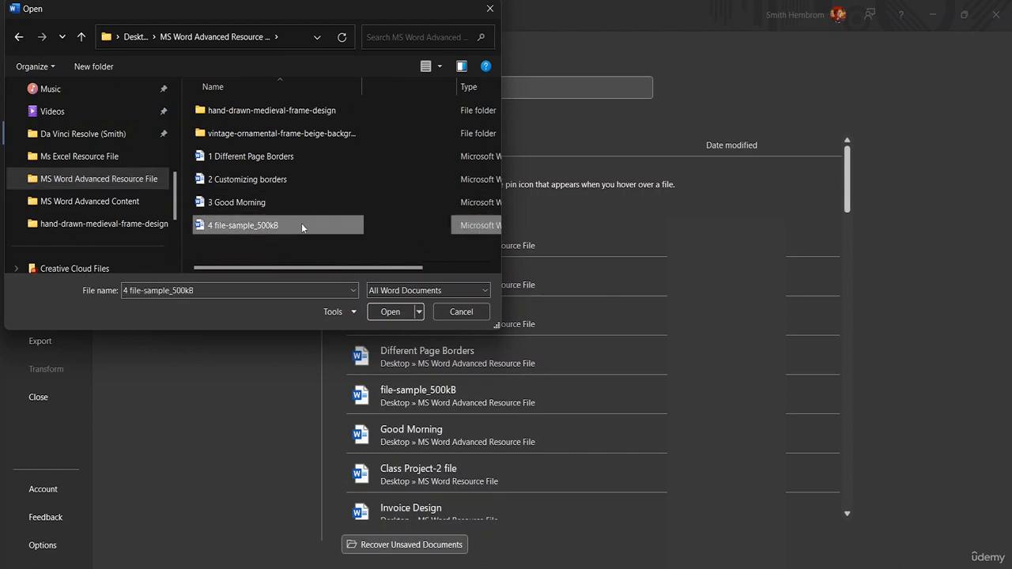
left_click(386, 310)
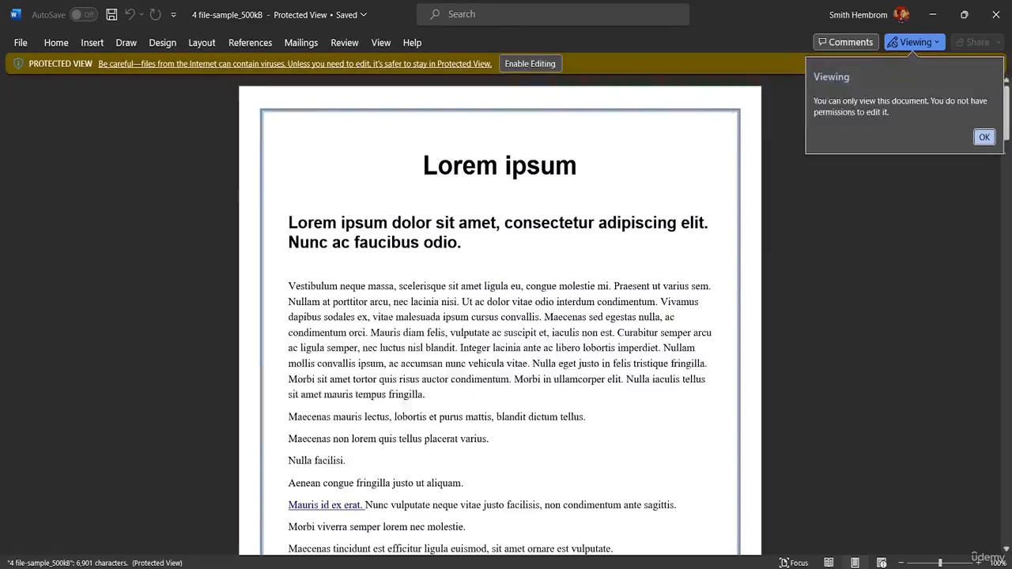
left_click(985, 137)
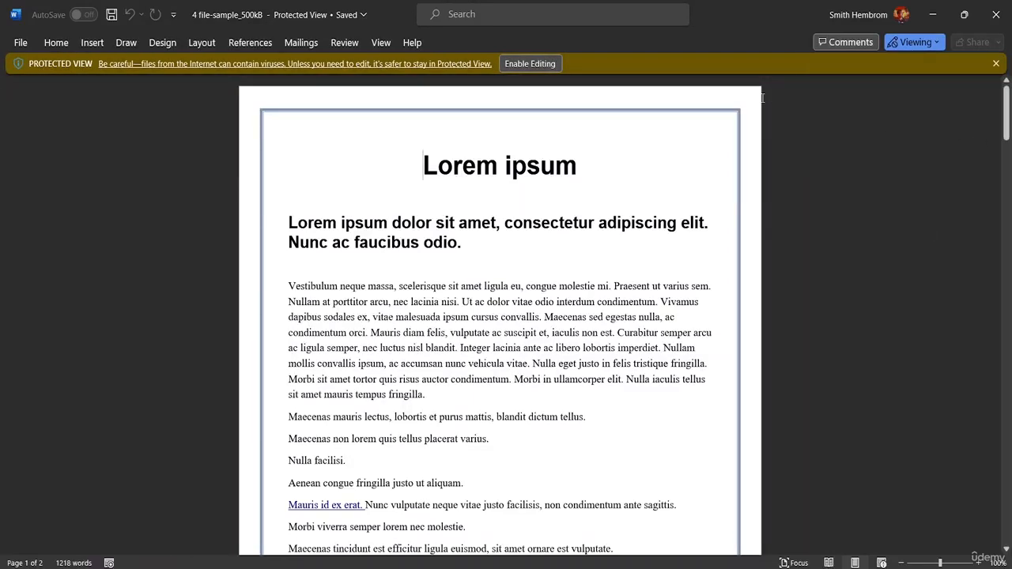
left_click(528, 64)
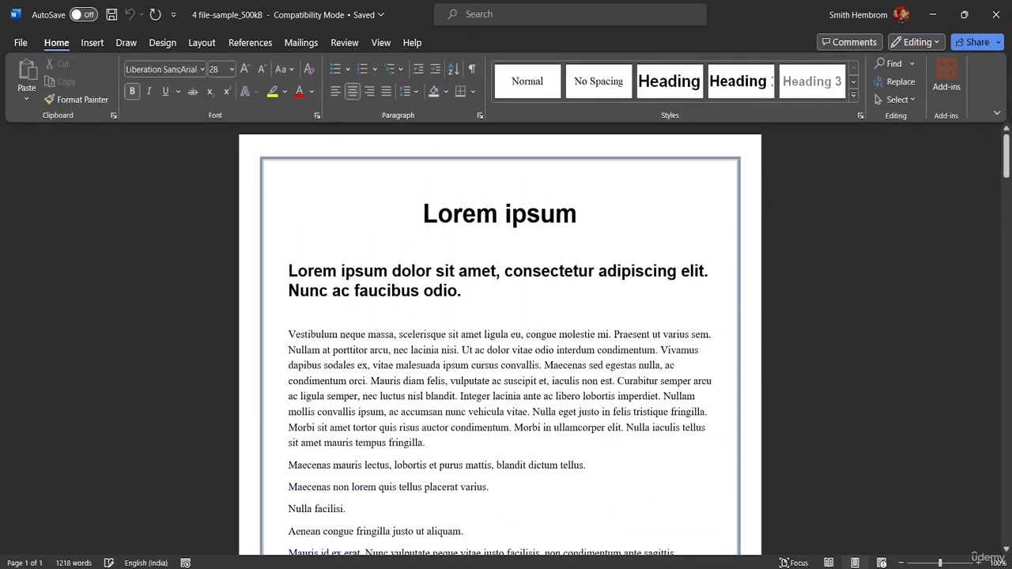
mouse_move(738, 567)
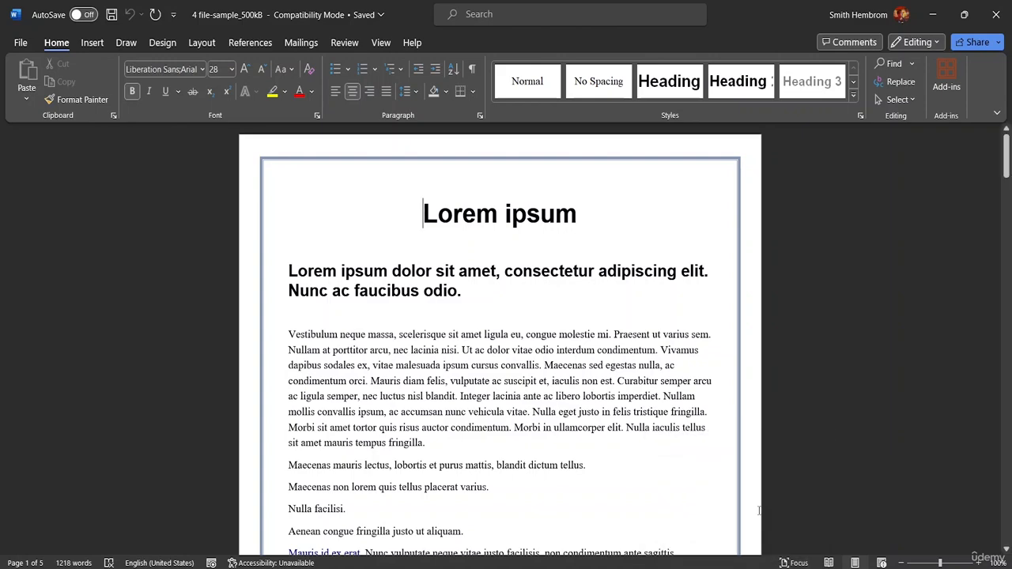
left_click(352, 8)
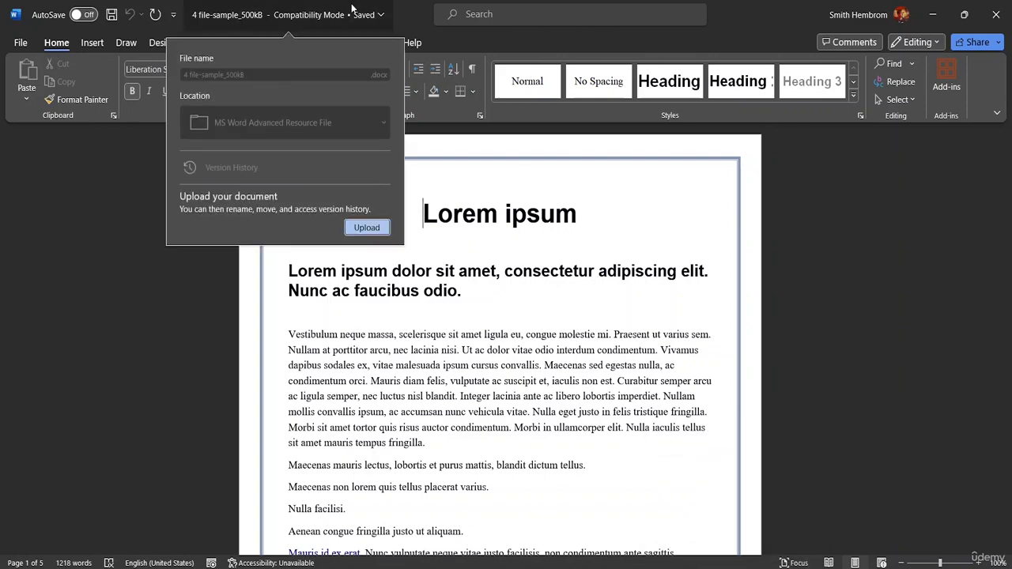
double_click(408, 16)
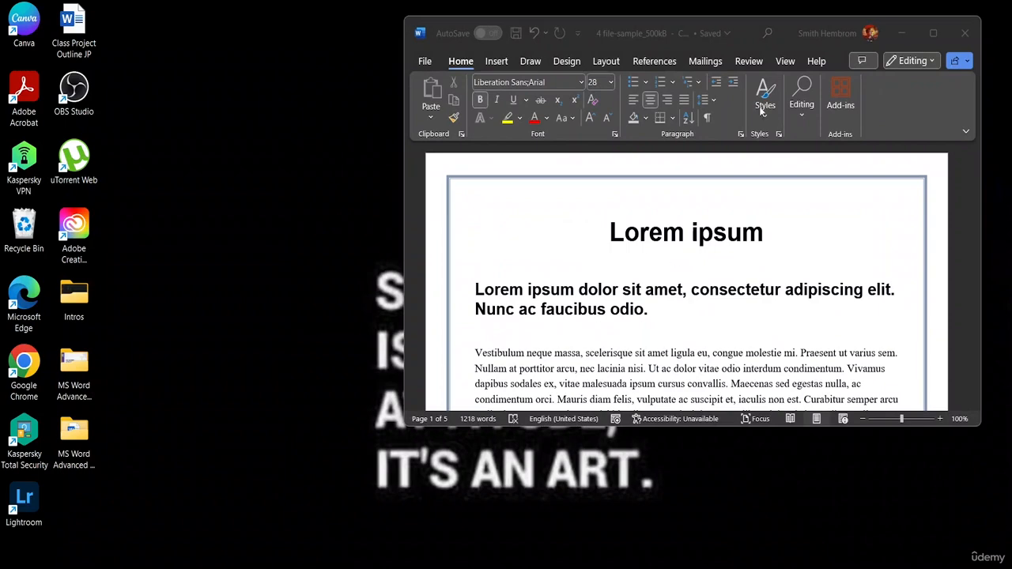
left_click(929, 33)
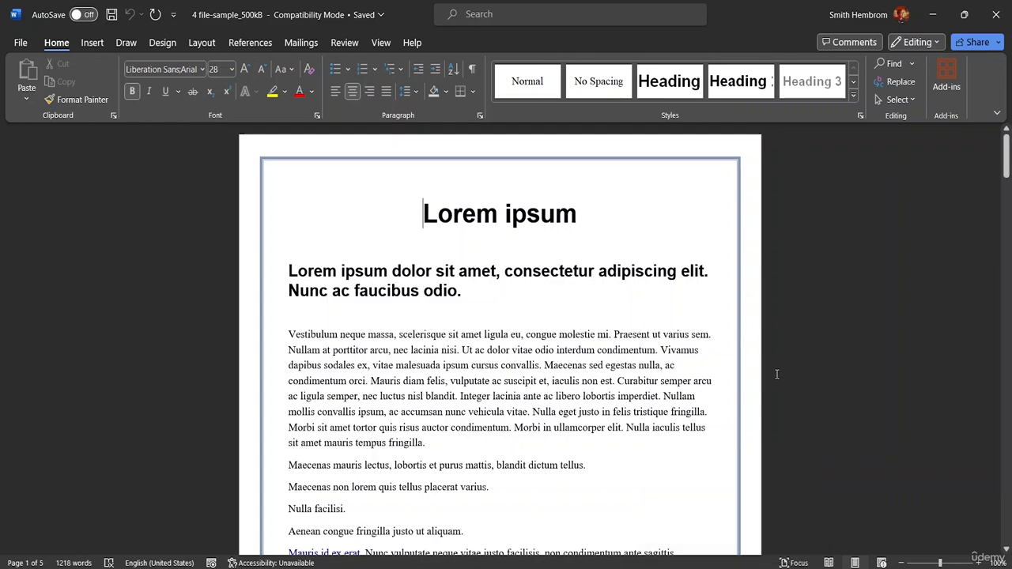
left_click(407, 378)
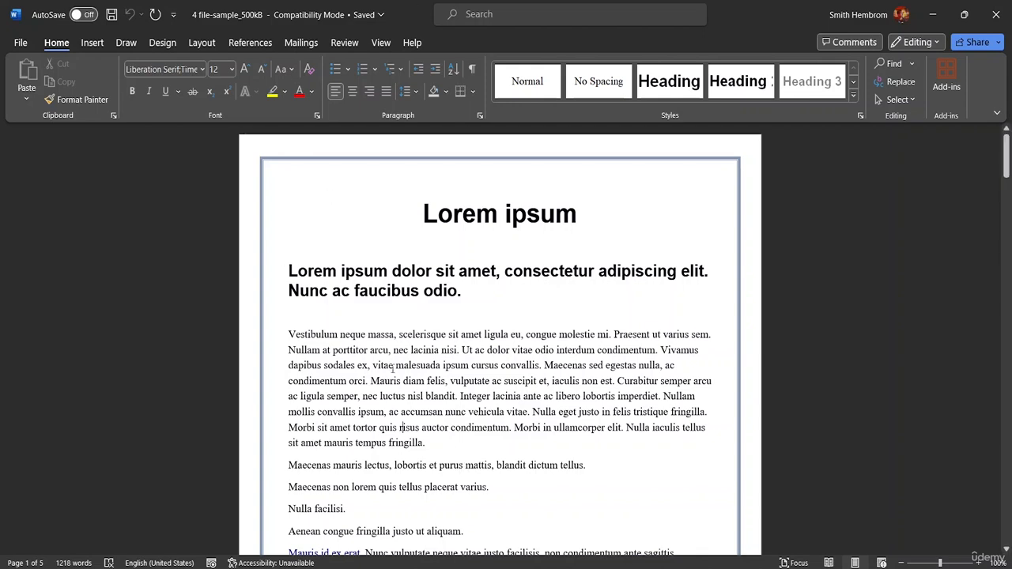
scroll(1008, 187, "down", 2)
left_click_drag(1007, 186, 1007, 190)
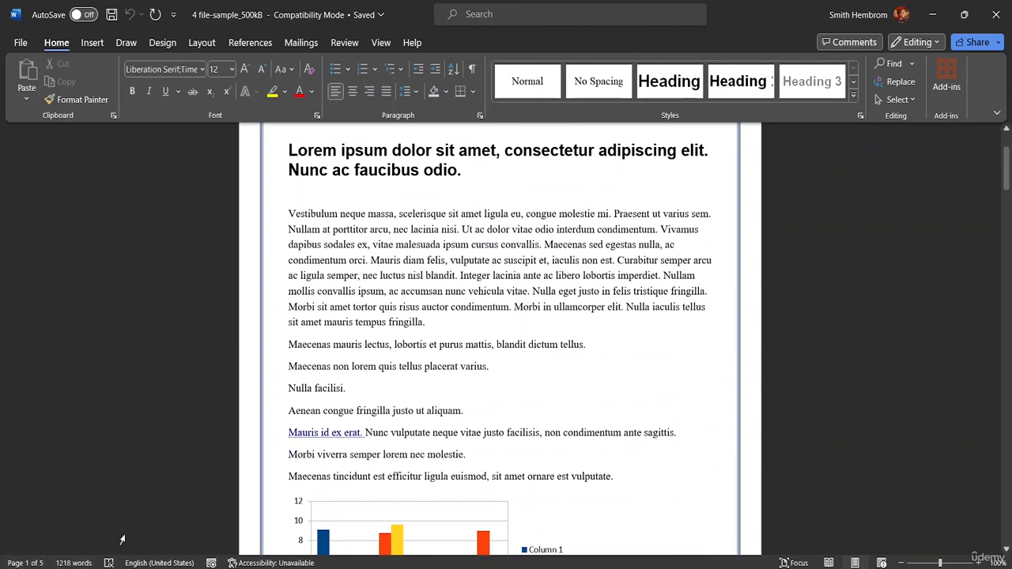
scroll(409, 294, "up", 2)
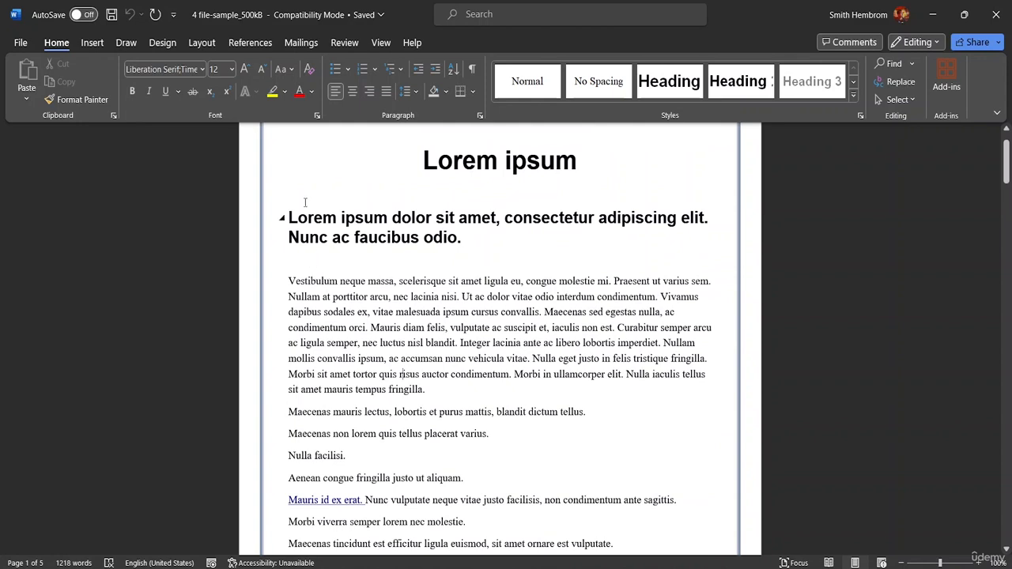
scroll(387, 189, "up", 1)
scroll(390, 162, "up", 1)
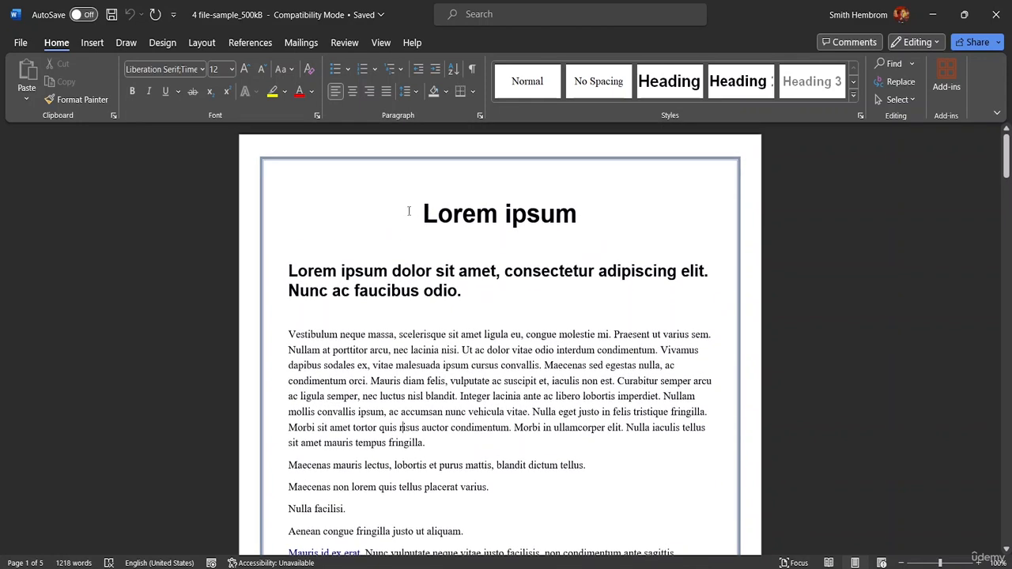
Select the document's entire contents and clear the selection.
left_click(415, 204)
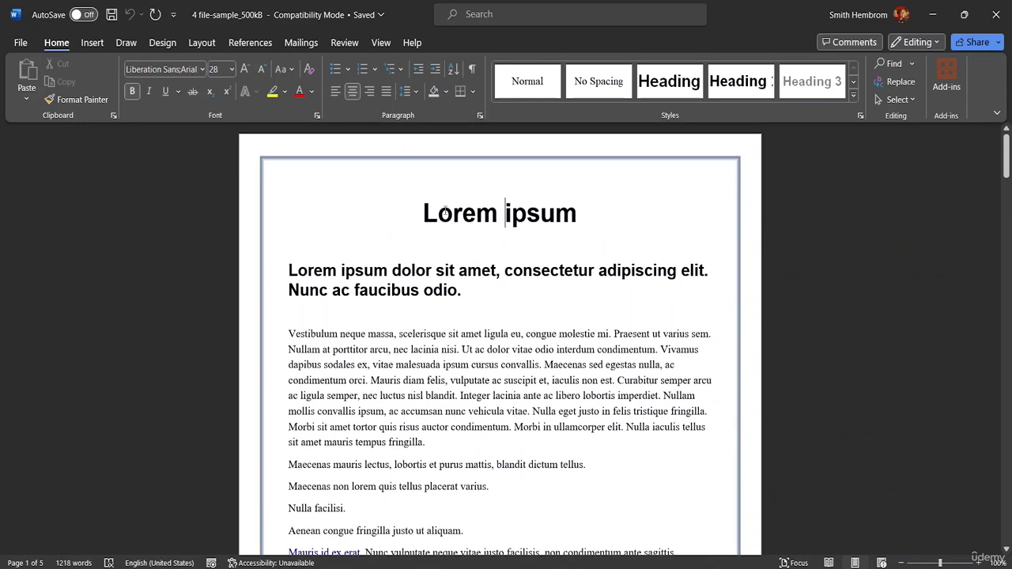
left_click_drag(286, 333, 655, 237)
left_click(654, 232)
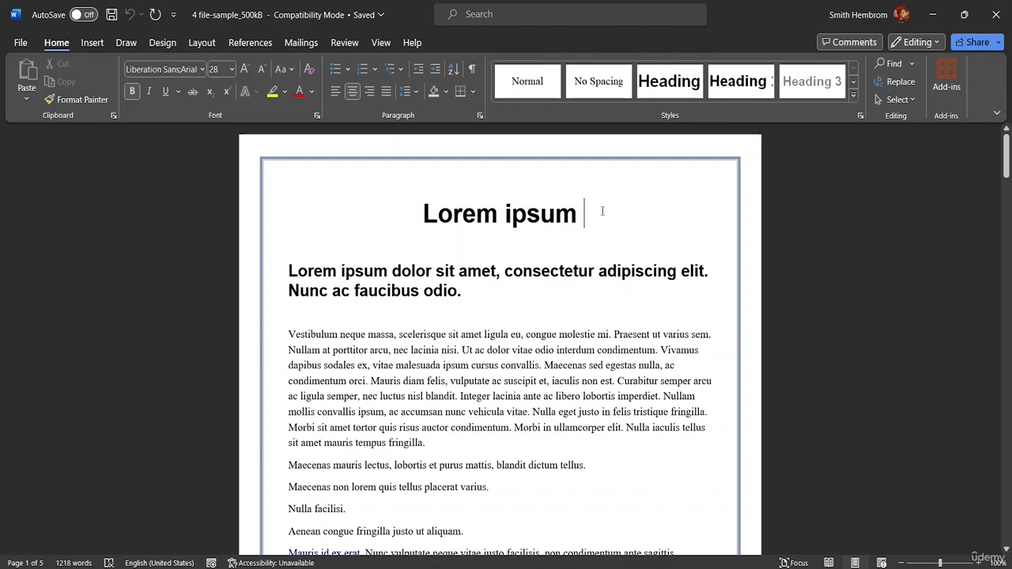
key("ctrl+a")
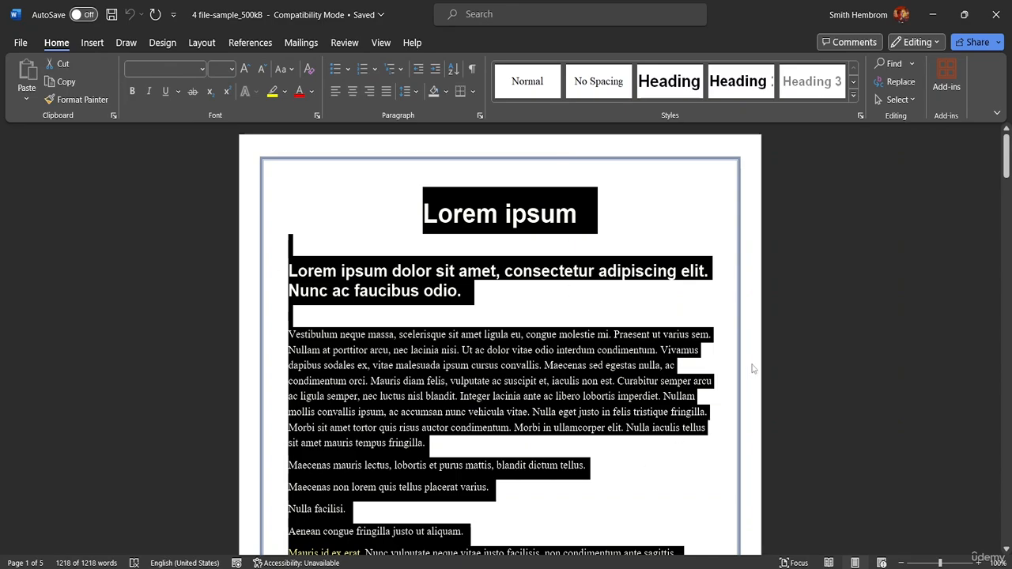
left_click_drag(1006, 158, 954, 281)
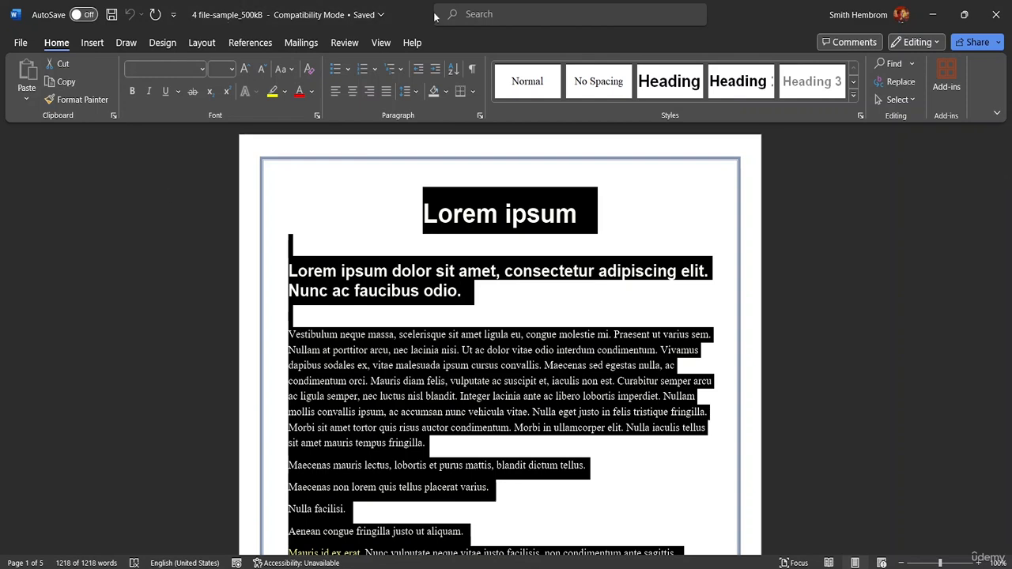
left_click(536, 309)
left_click(483, 325)
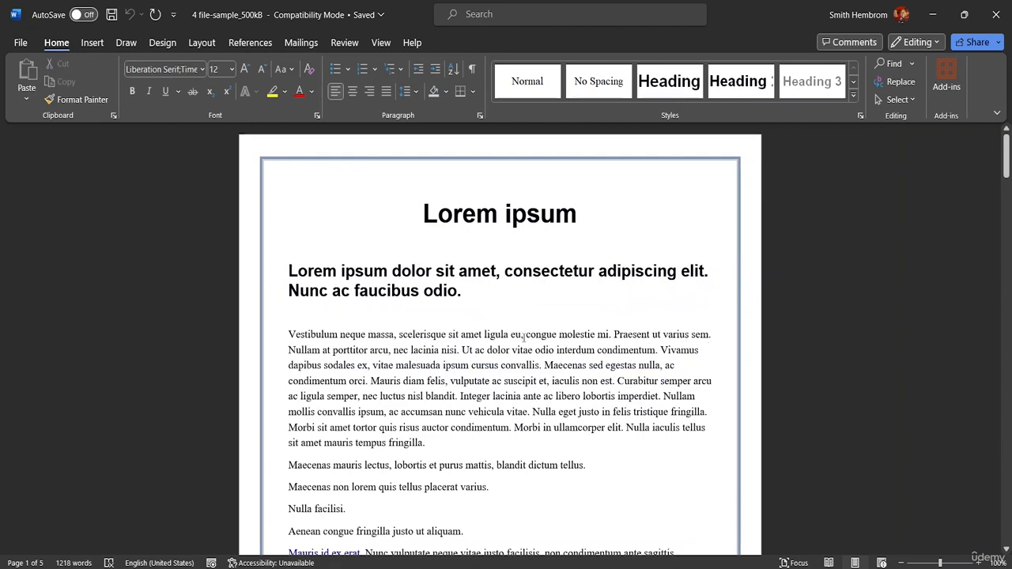
Make the phrase "scelerisque sit amet ligula eu," in the first body paragraph bold.
left_click_drag(524, 336, 417, 335)
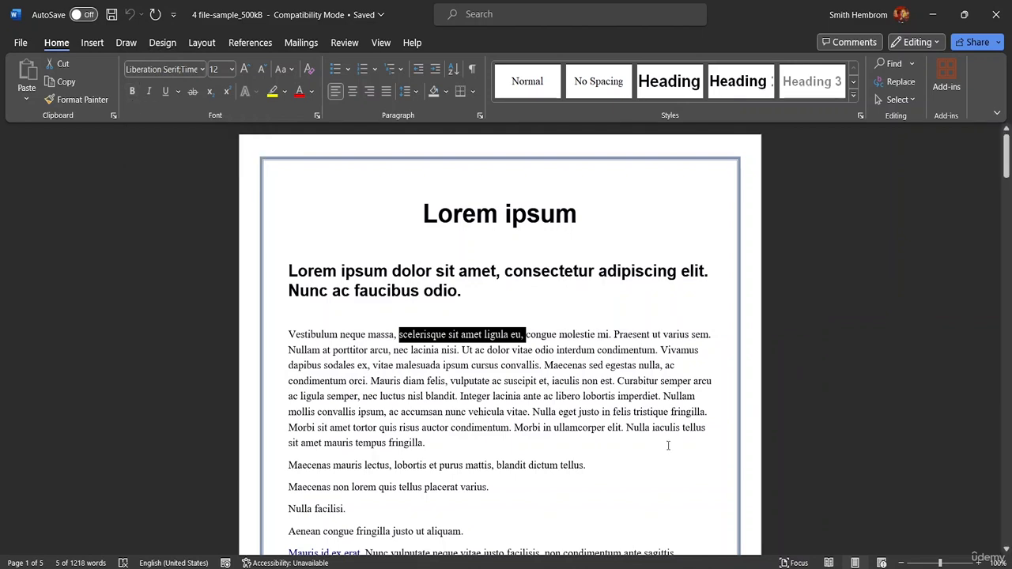
key("ctrl+b")
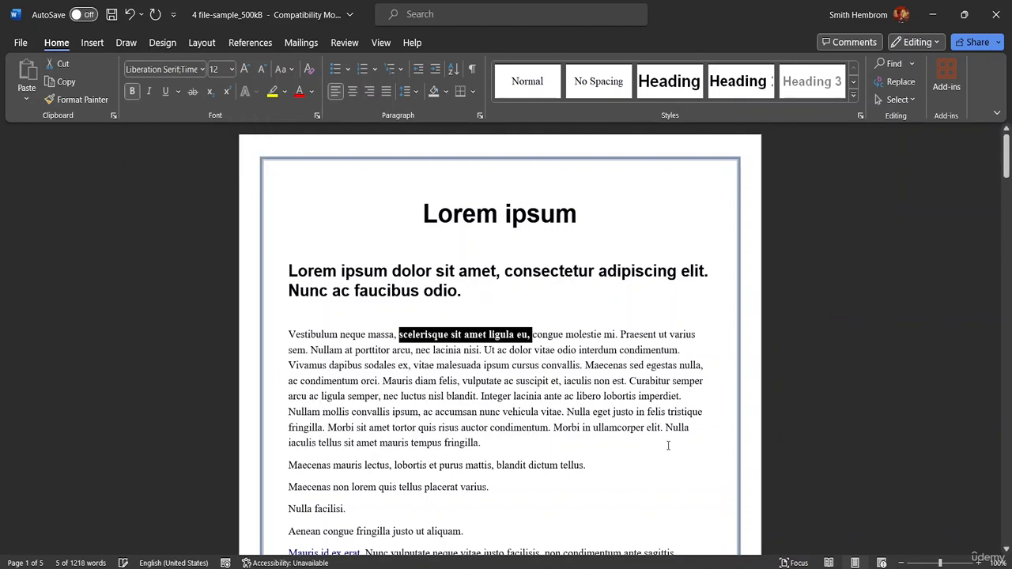
left_click(532, 316)
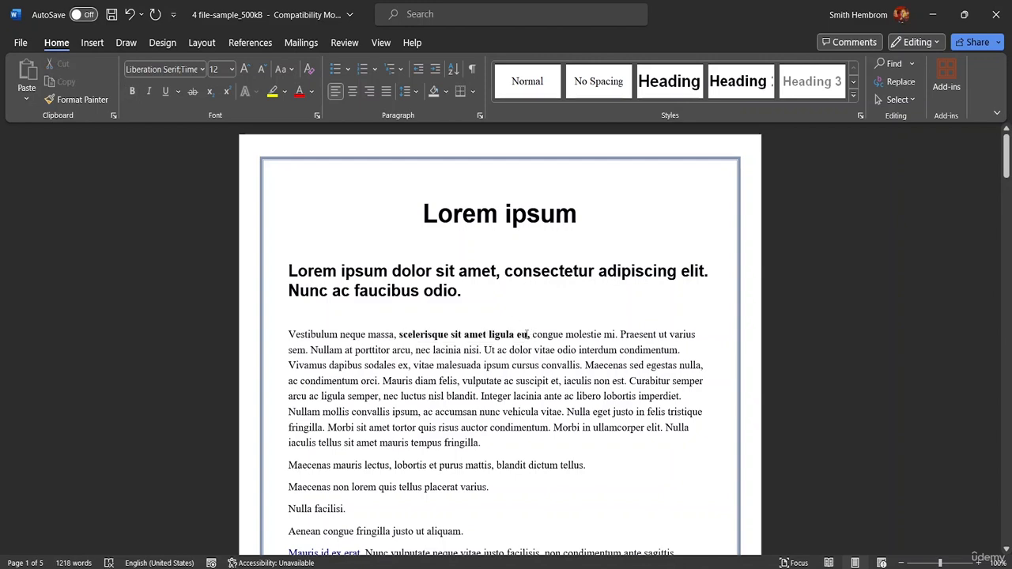
Remove the bold formatting from "scelerisque sit amet ligula eu" in the first body paragraph.
left_click_drag(527, 335, 399, 335)
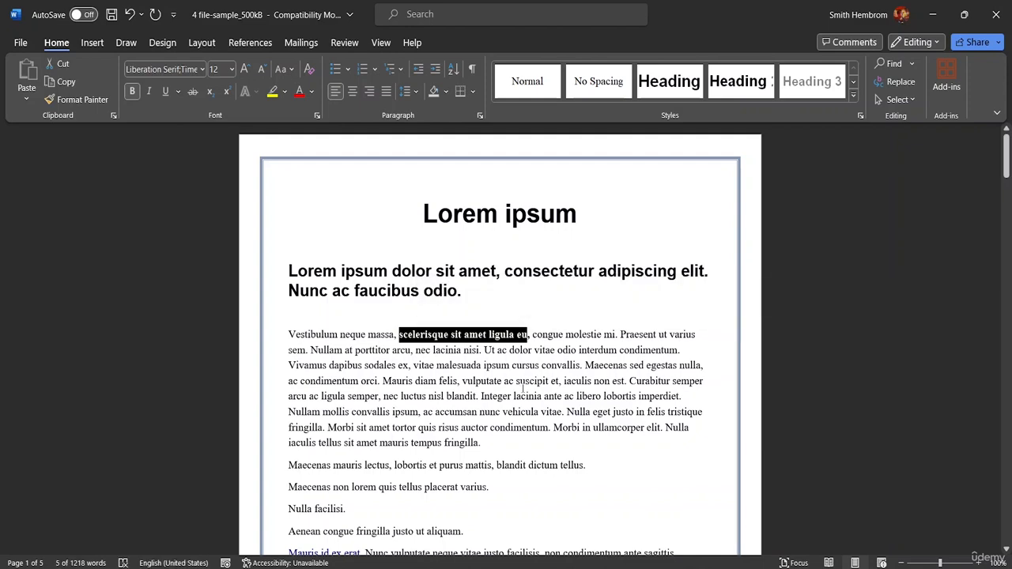
key("ctrl+b")
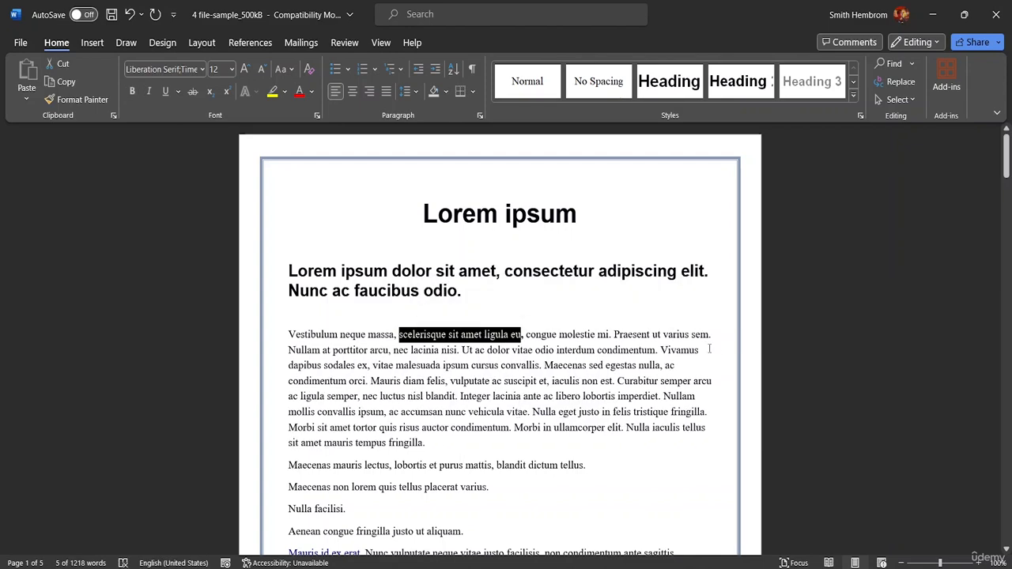
left_click(717, 357)
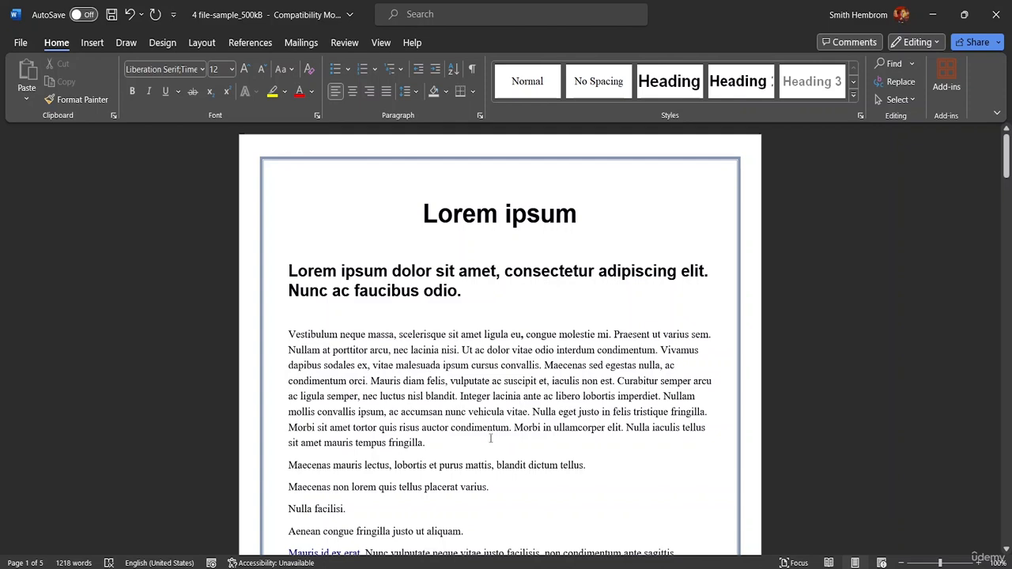
Toggle bold on the whole document's text, finishing with bold turned off for headings and body alike.
key("ctrl+a")
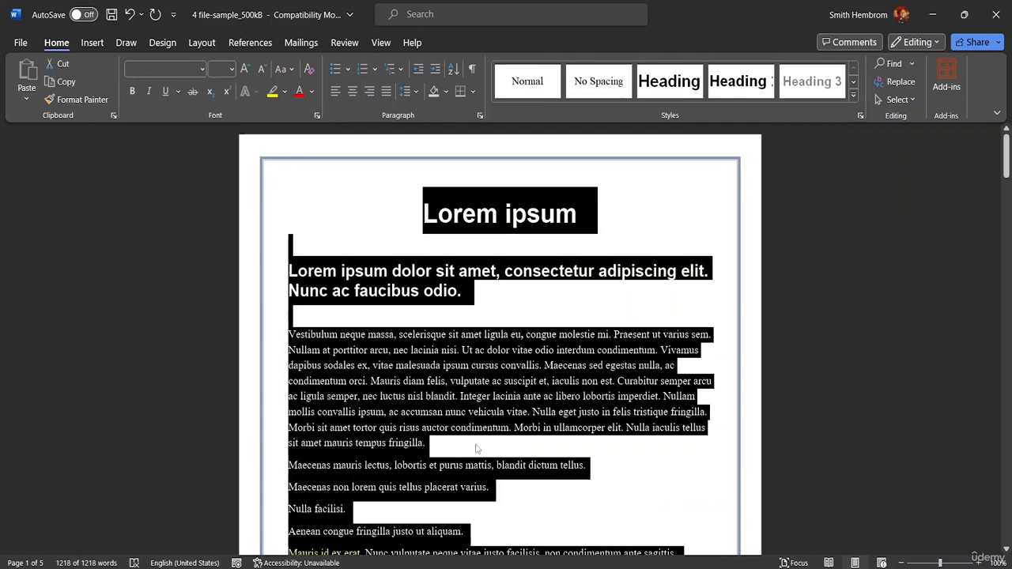
key("ctrl+b")
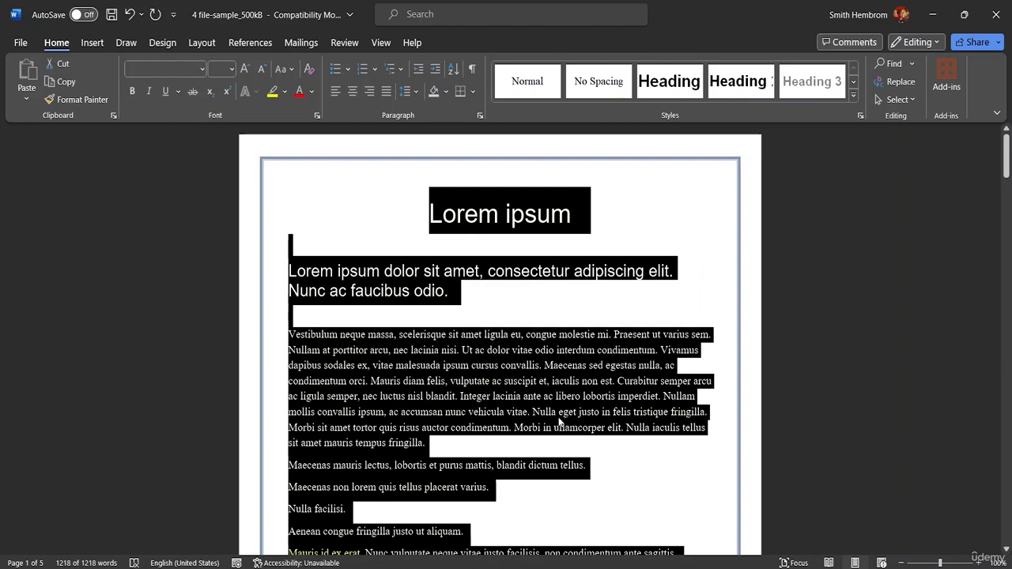
key("ctrl+b")
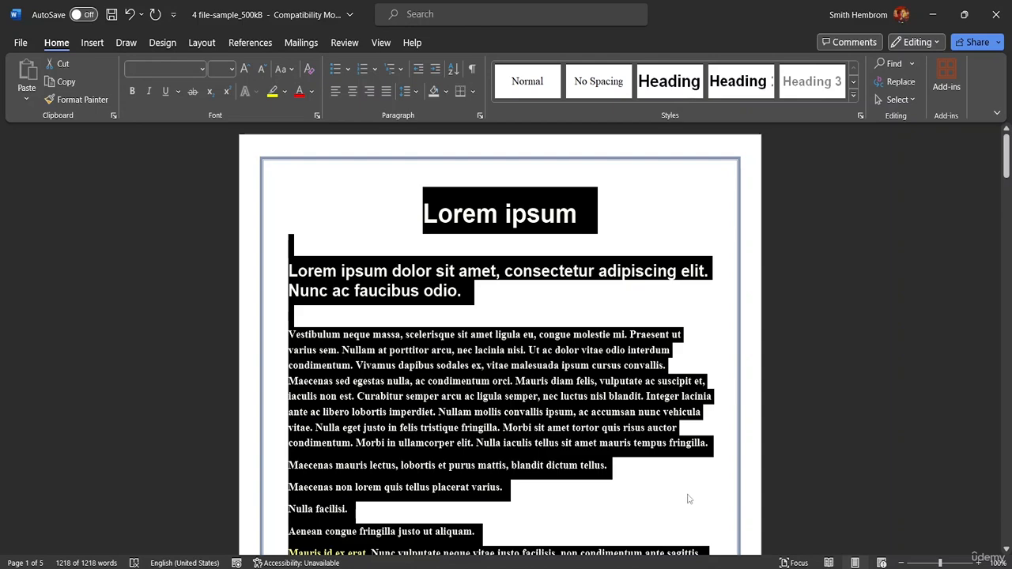
left_click(650, 475)
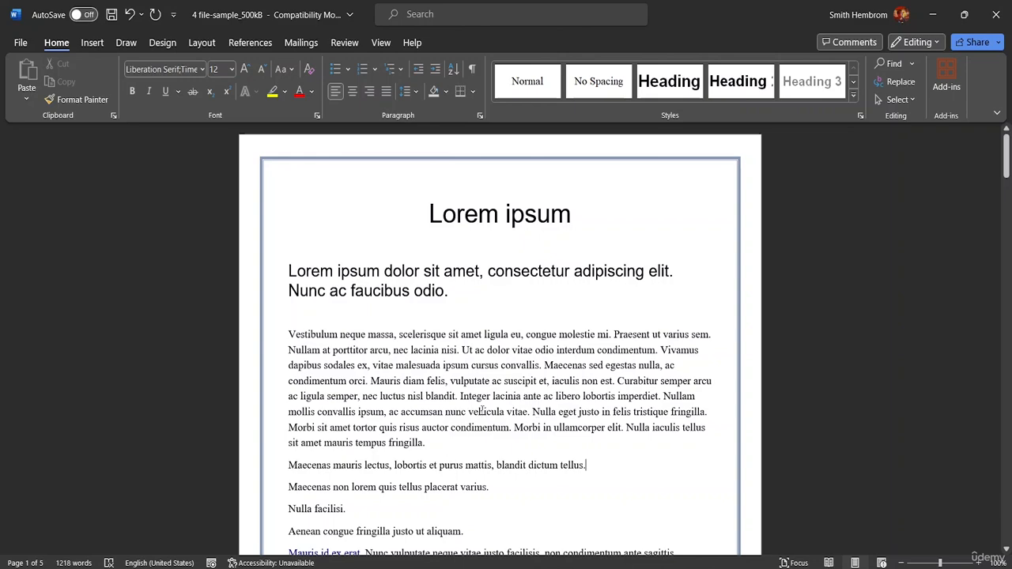
scroll(482, 411, "down", 4)
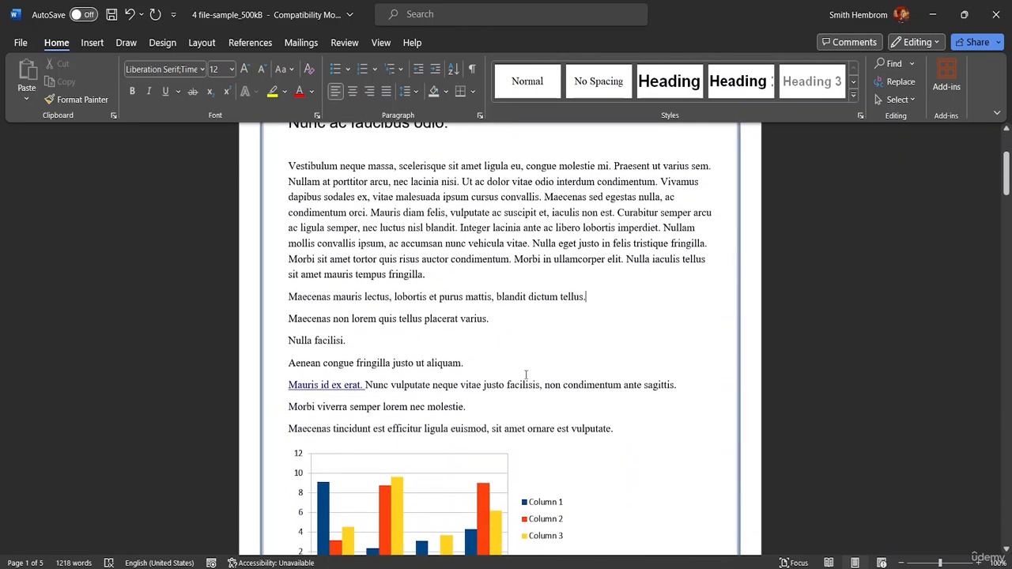
scroll(525, 375, "up", 2)
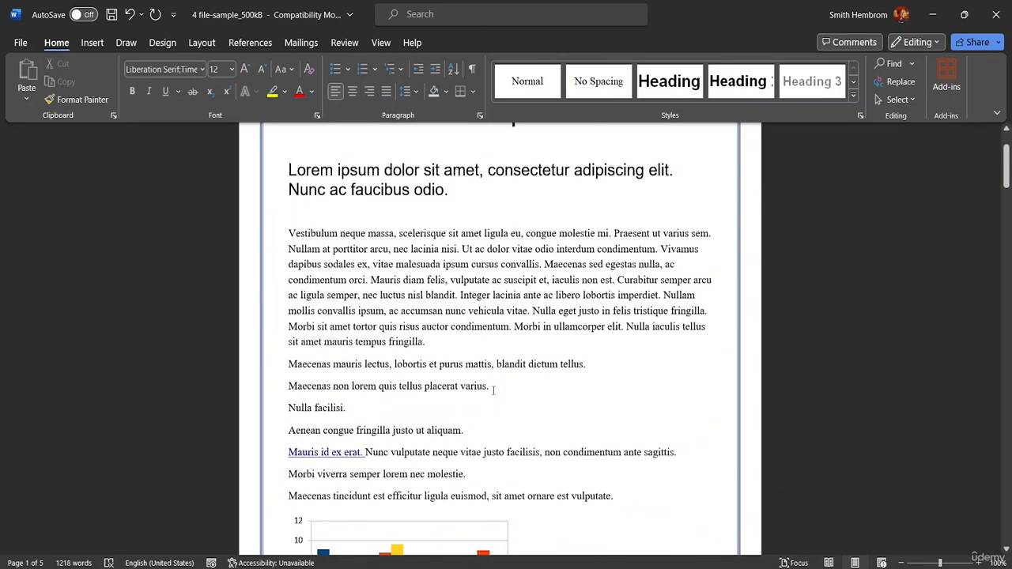
Copy the sentence "Maecenas non lorem quis tellus placerat varius." and paste it below the chart.
left_click_drag(491, 387, 272, 406)
key("ctrl+c")
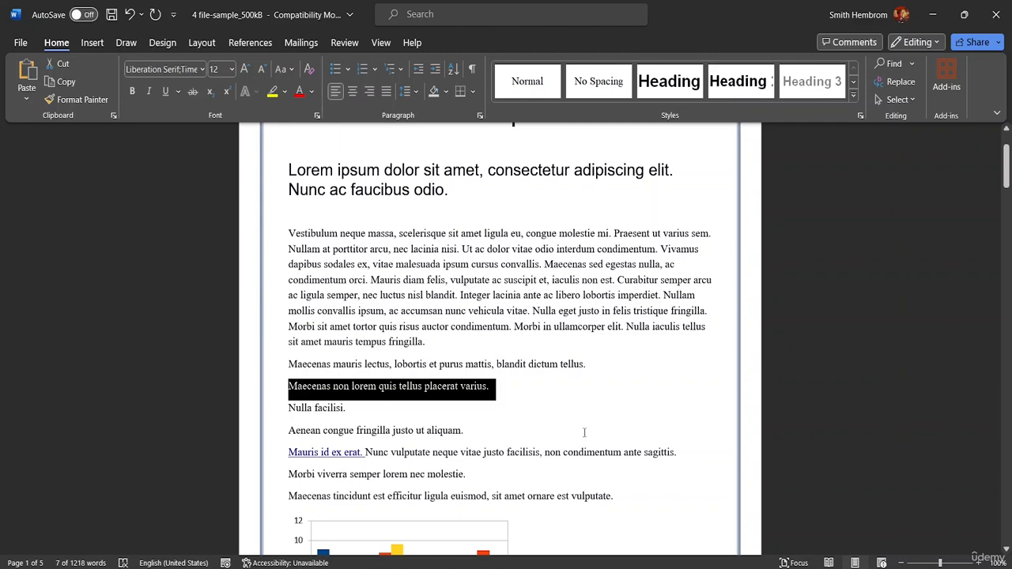
scroll(427, 403, "down", 5)
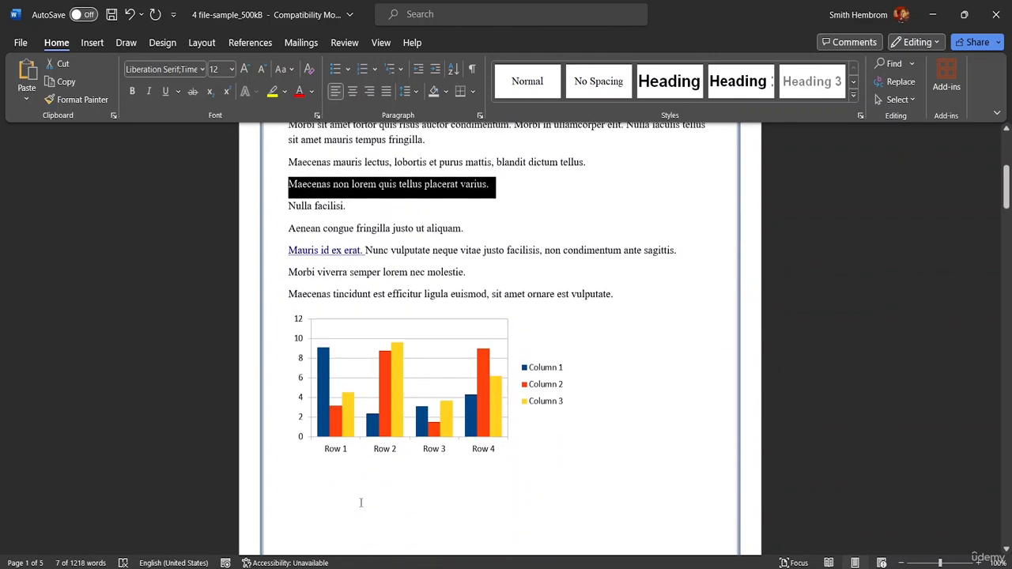
left_click(320, 488)
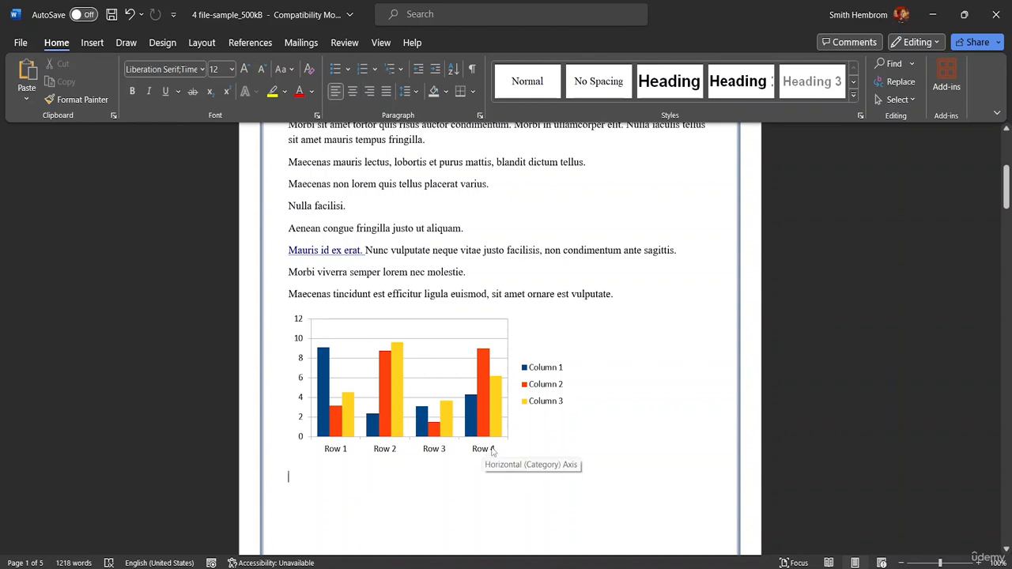
key("ctrl+v")
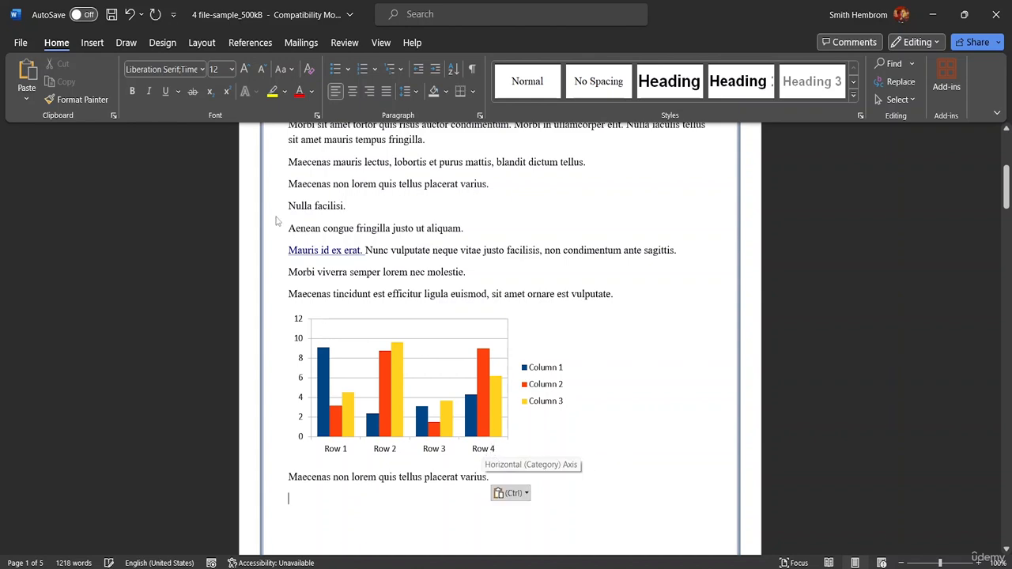
Create a new blank document.
left_click(21, 42)
left_click(33, 114)
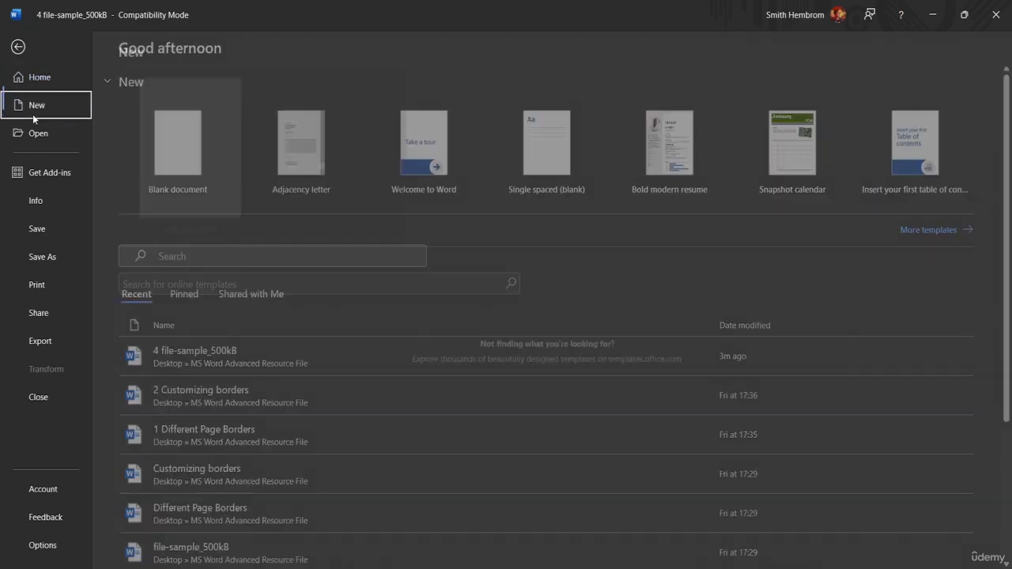
left_click(205, 151)
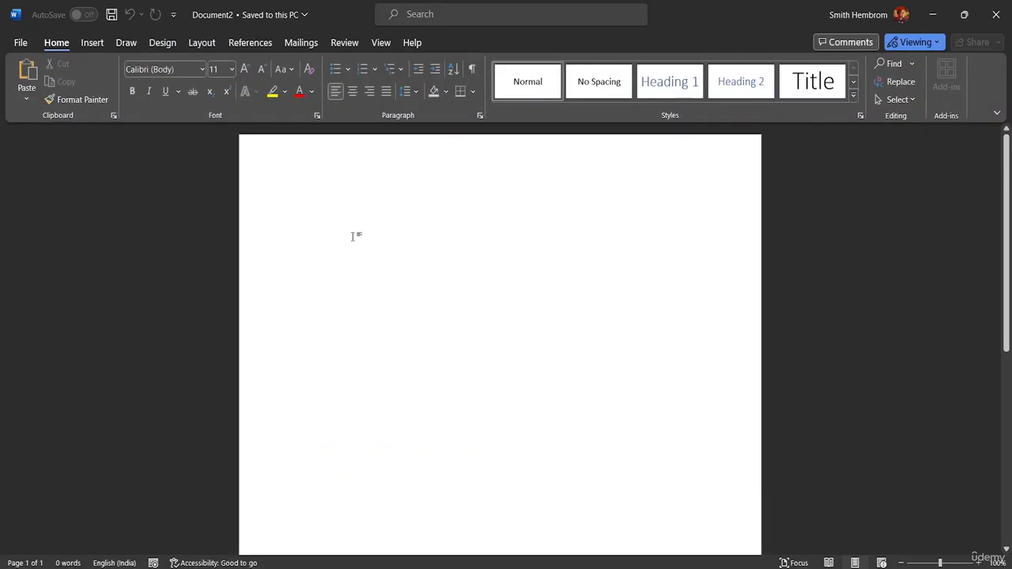
Write "Ctrl+A= SELECT ALL" as the first line of the blank document.
type("c")
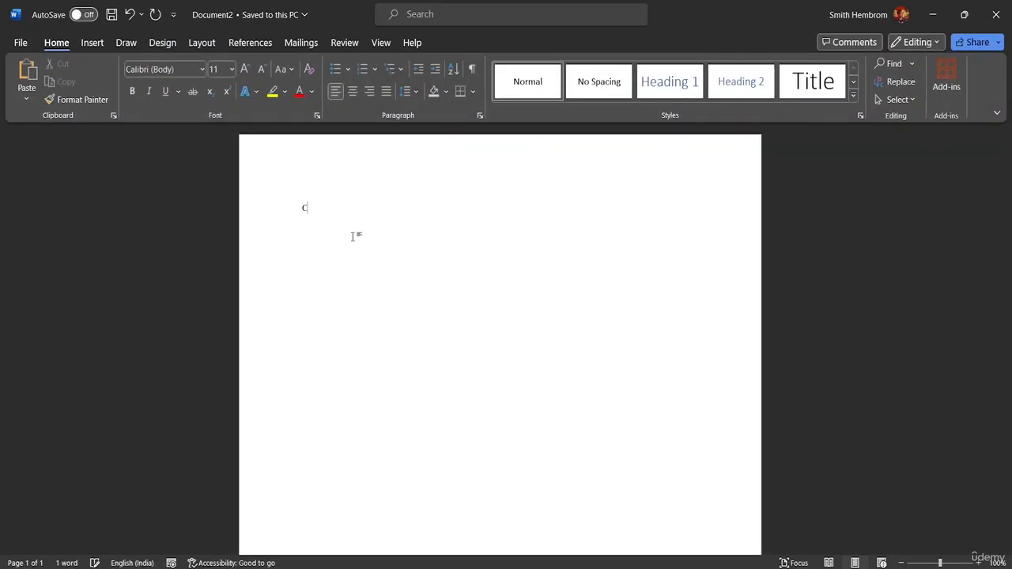
type("tr")
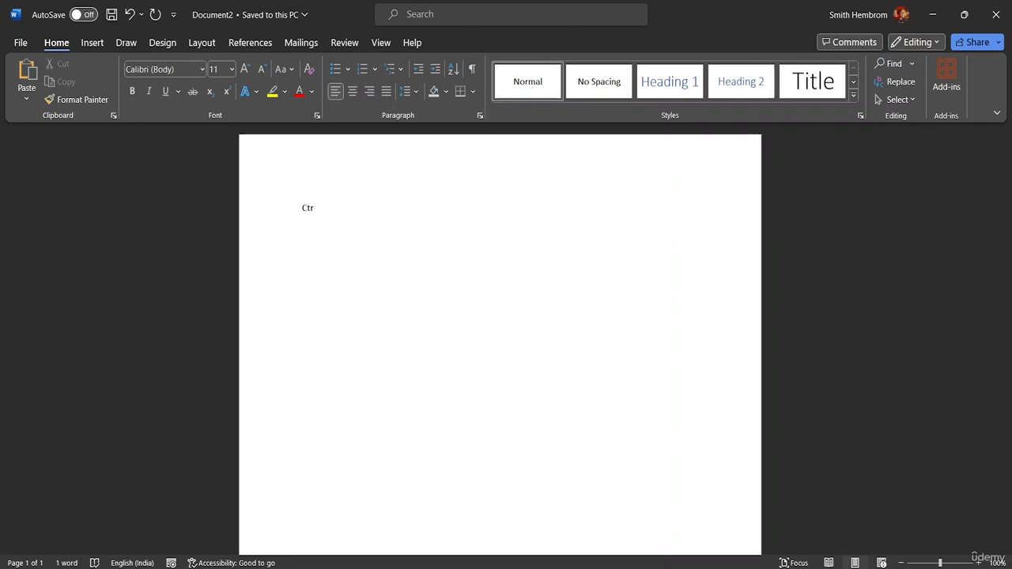
type("l+")
type("=")
type("+")
type("A")
type("+")
key("BackSpace")
type("= ssE")
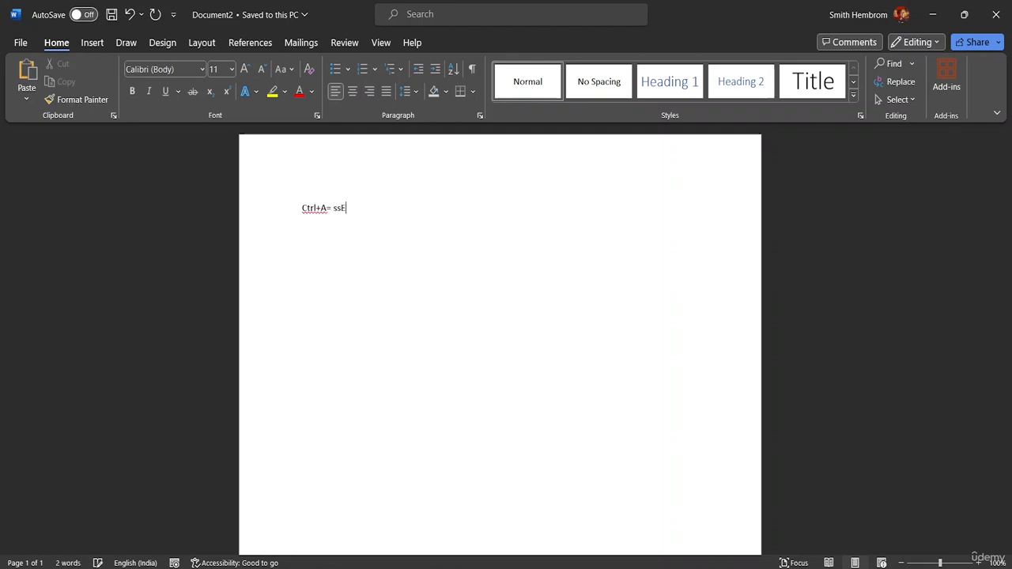
type("LECT")
key("BackSpace")
key("BackSpace")
key("BackSpace")
key("BackSpace")
key("BackSpace")
key("BackSpace")
type("S")
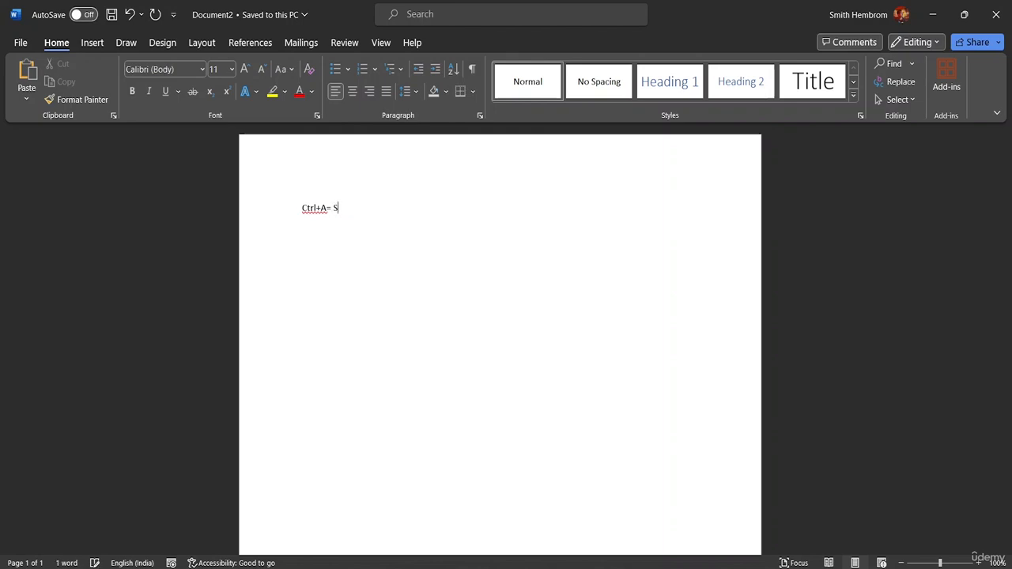
type("ELECT")
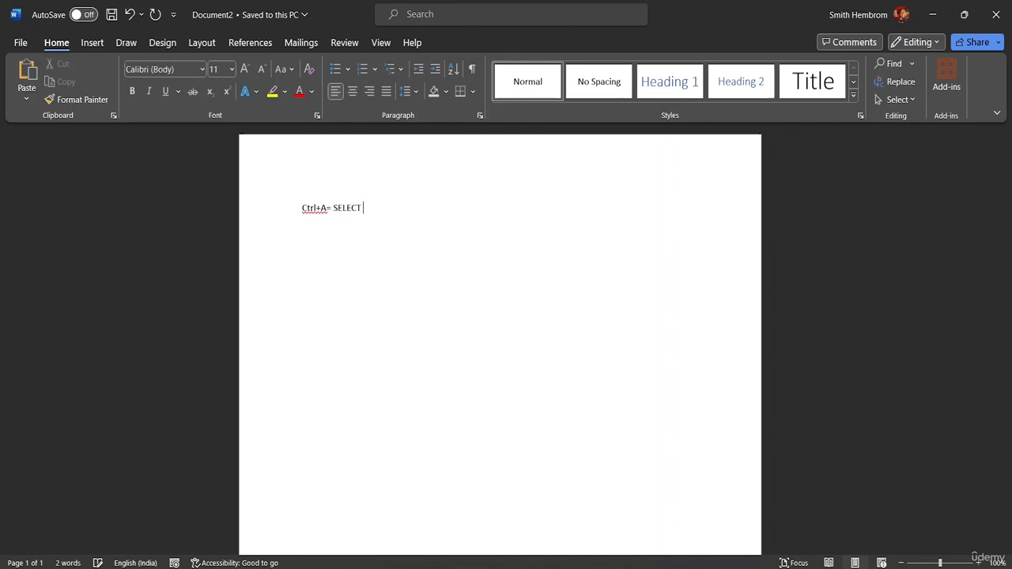
type(" ALL")
Change "Ctrl" at the start of the first line to uppercase "CTRL".
left_click(315, 209)
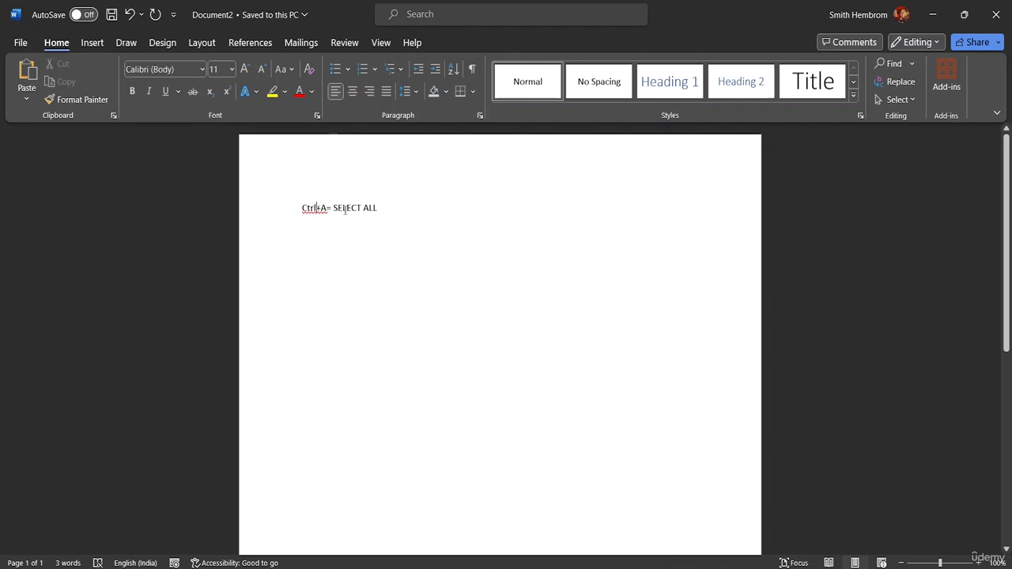
key("BackSpace")
key("BackSpace")
key("BackSpace")
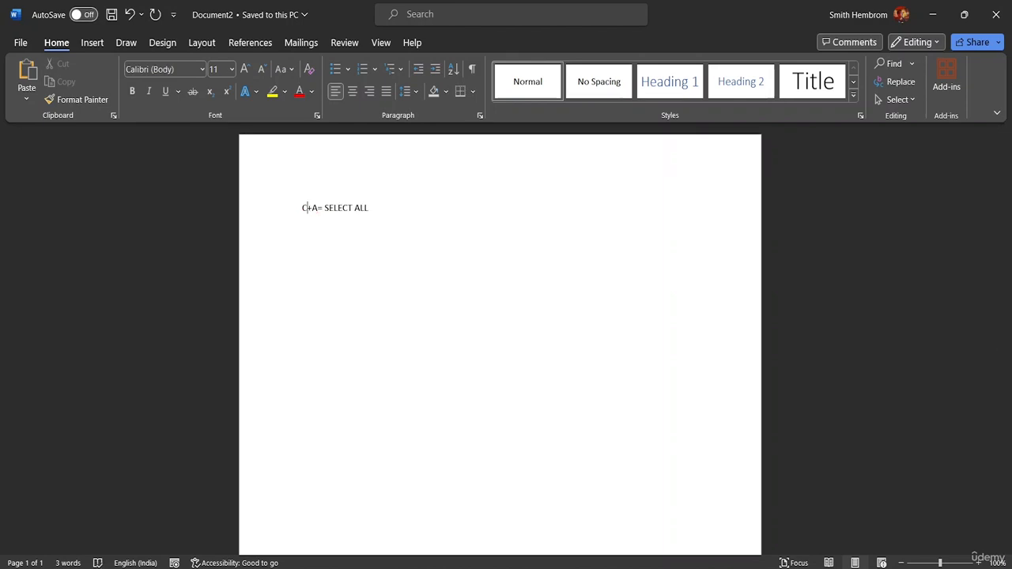
type("TRL")
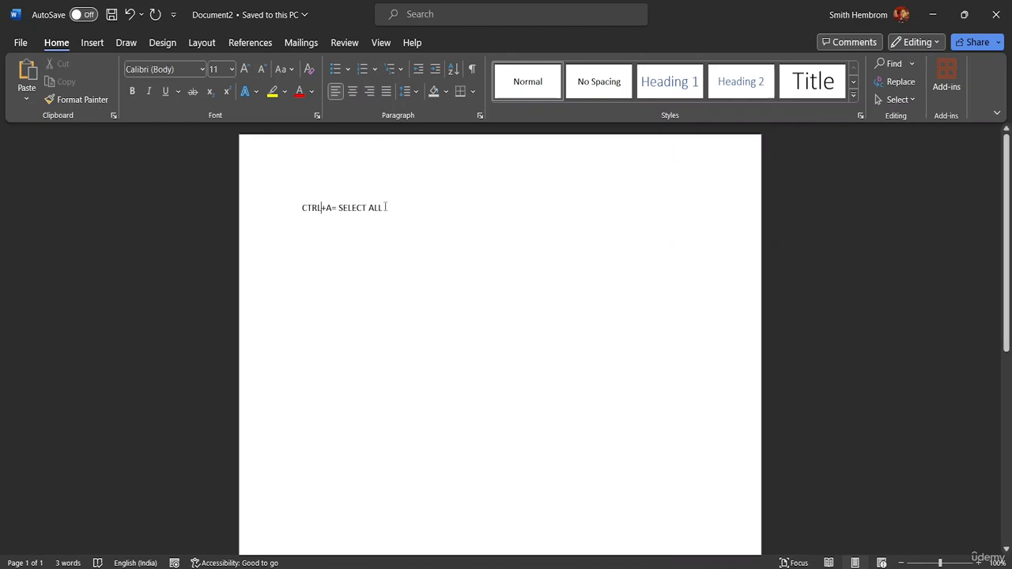
Set the font size of all the document's text to 16.
key("ctrl+a")
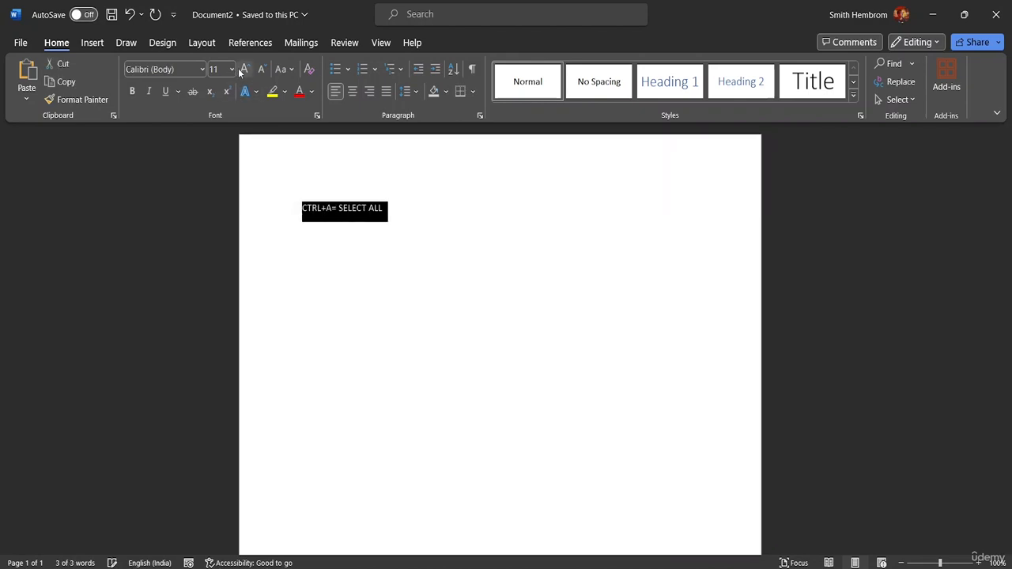
left_click(231, 69)
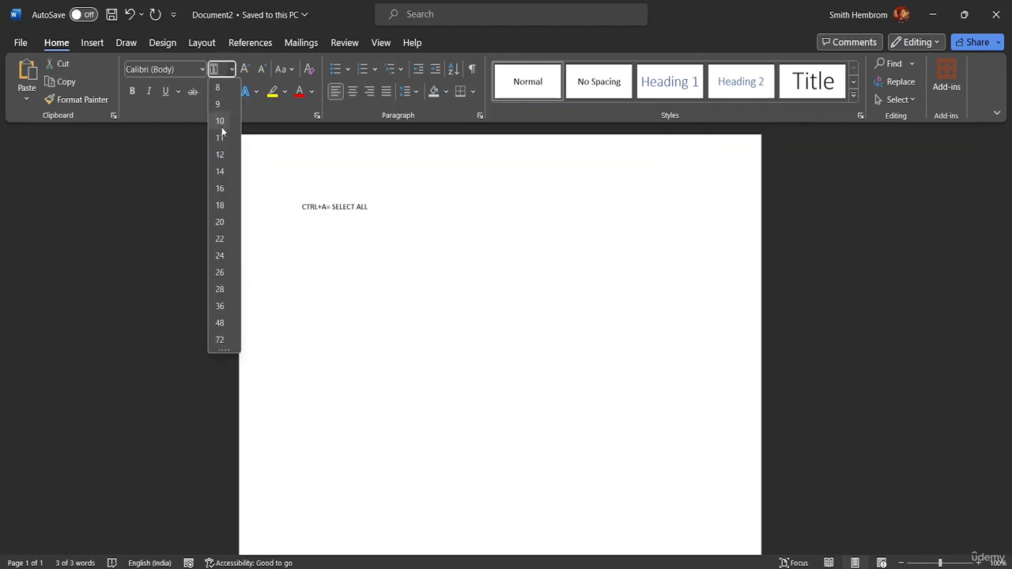
left_click(220, 188)
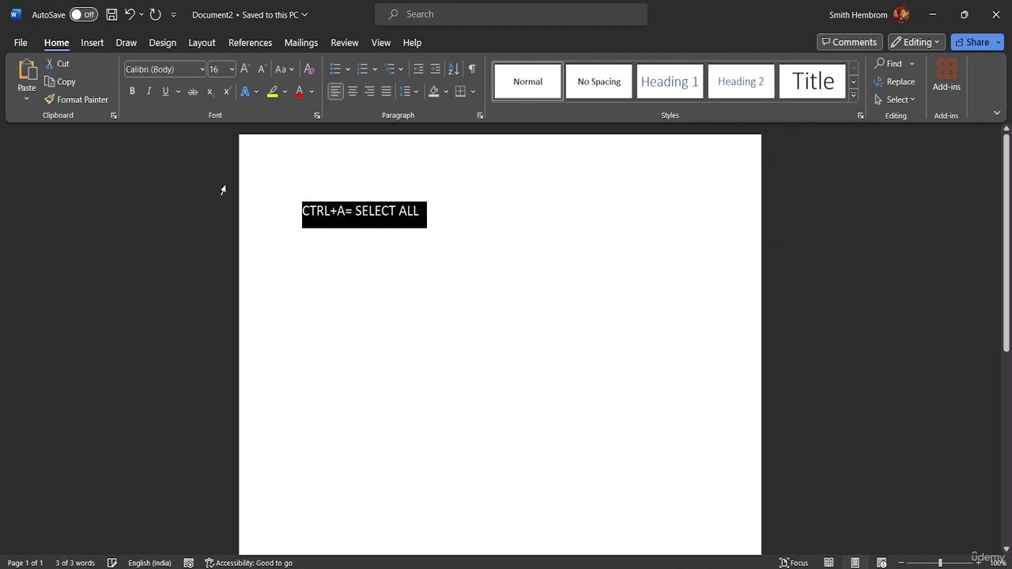
Add a second line below the select-all entry reading "CTRL+B= BOLD".
left_click(440, 214)
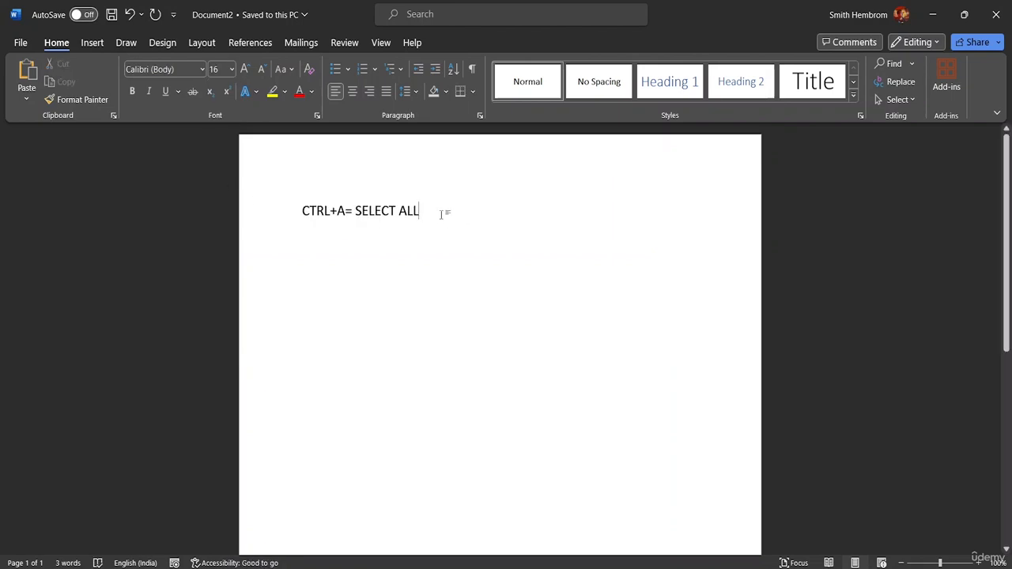
key("Return")
type("CT")
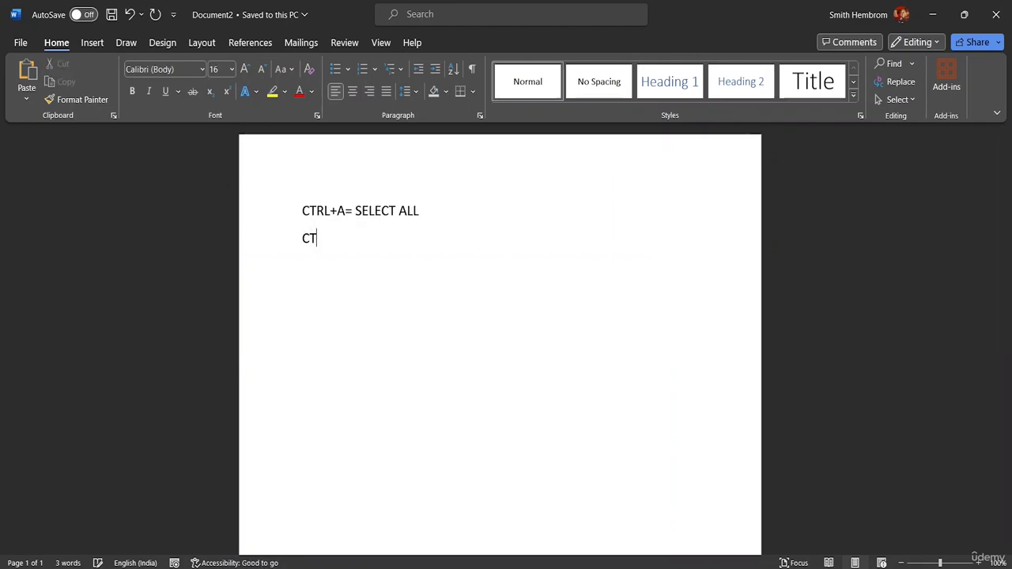
type("RL")
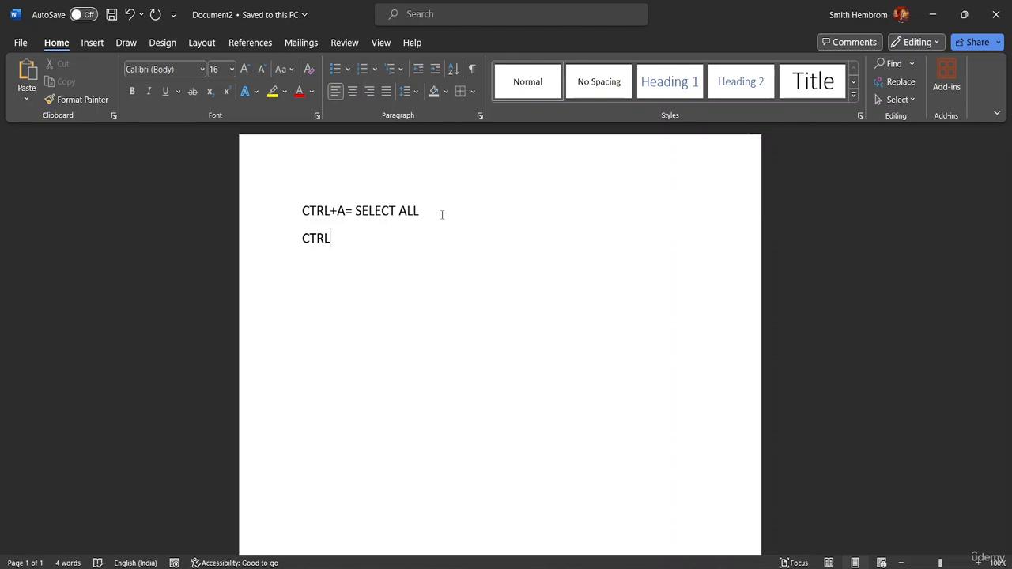
type("+")
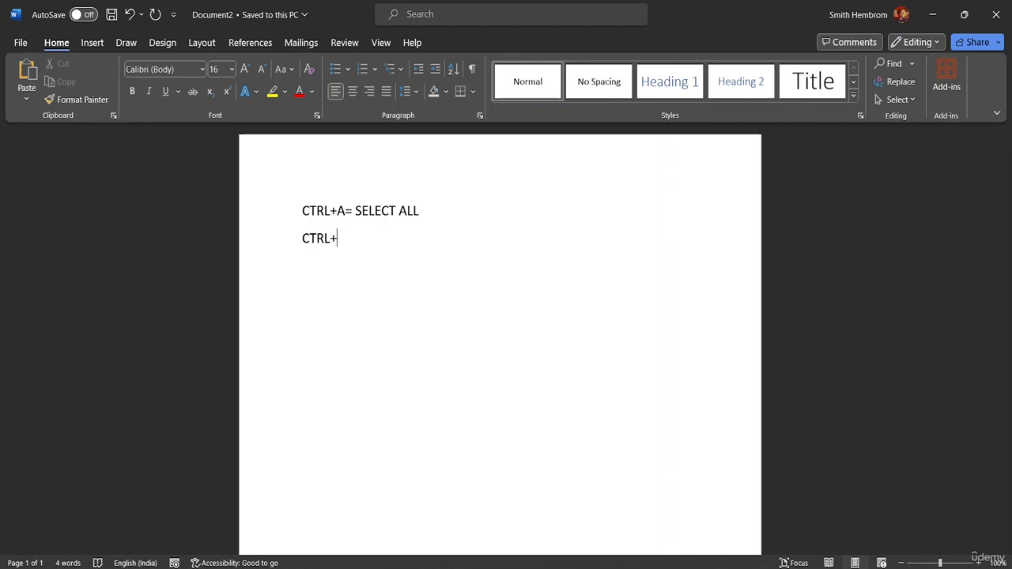
type("B= BOLD")
Add a third line below the bold entry reading "CTRL+C= COPY".
key("Return")
type("CTRL+")
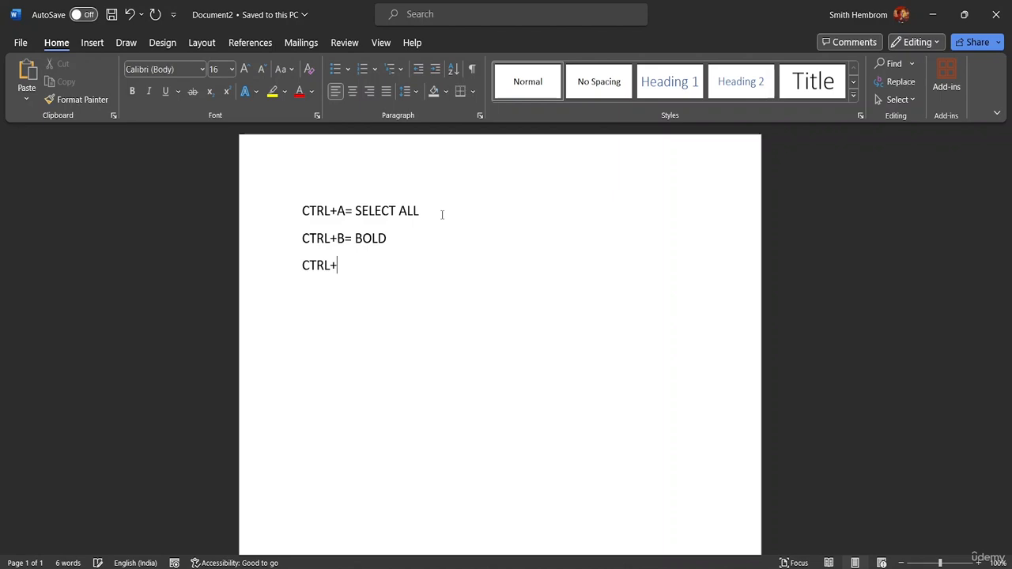
type("C= COPY")
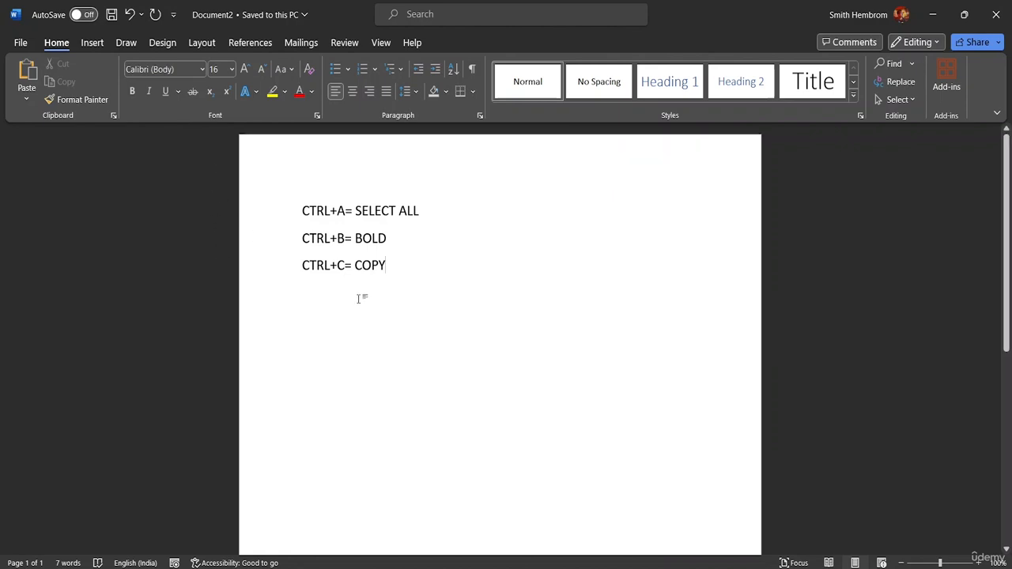
Add a fourth line below the copy entry reading "CTRL+D= CHANGE FONT".
key("Return")
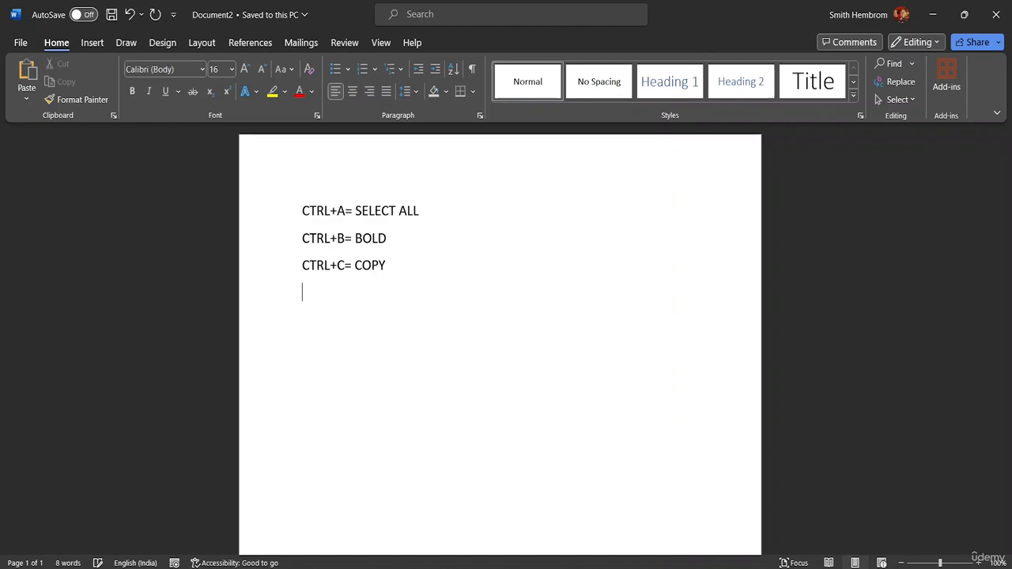
type("CTRL=")
key("BackSpace")
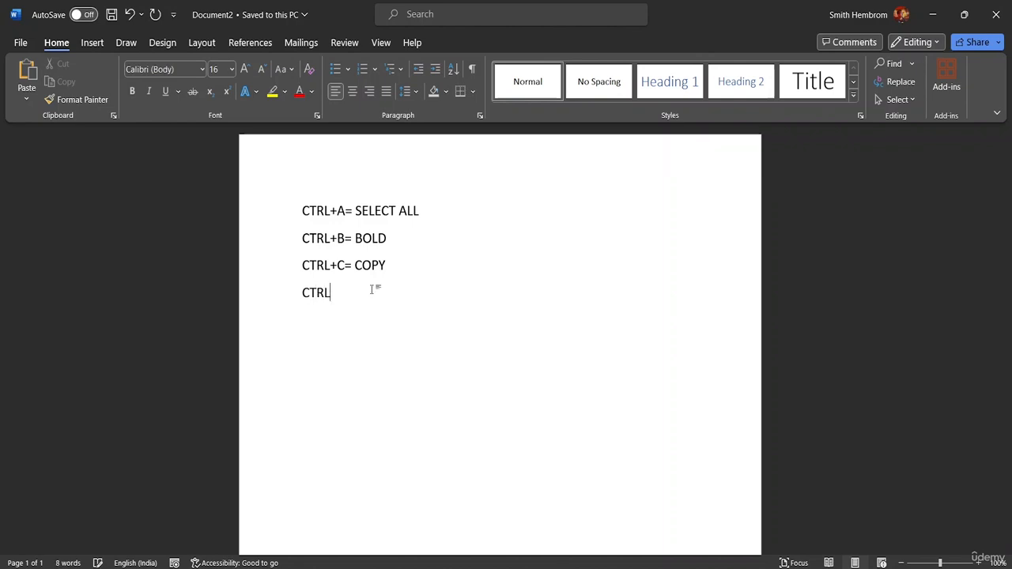
type("+D+")
key("BackSpace")
type("=")
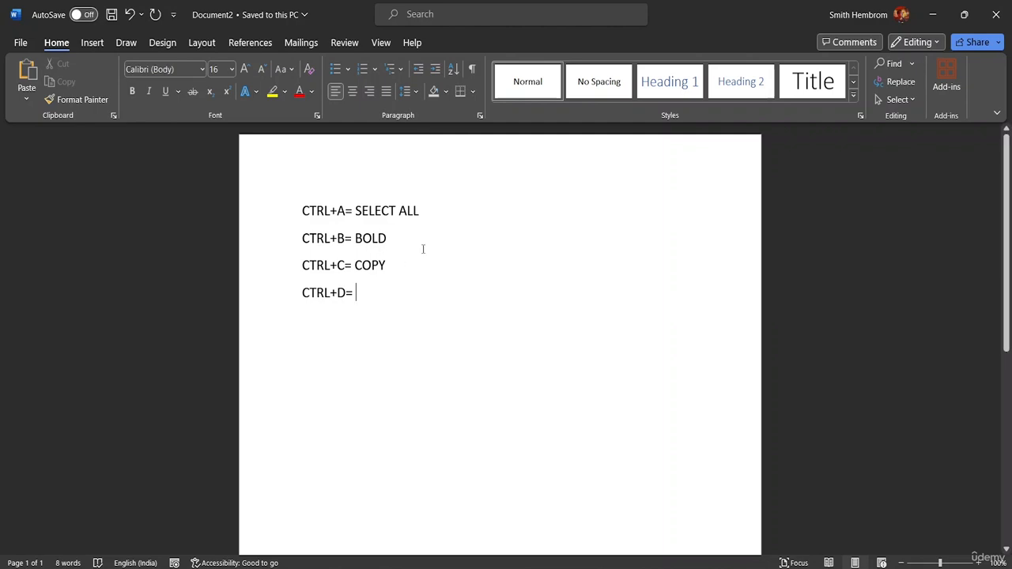
type("cHA")
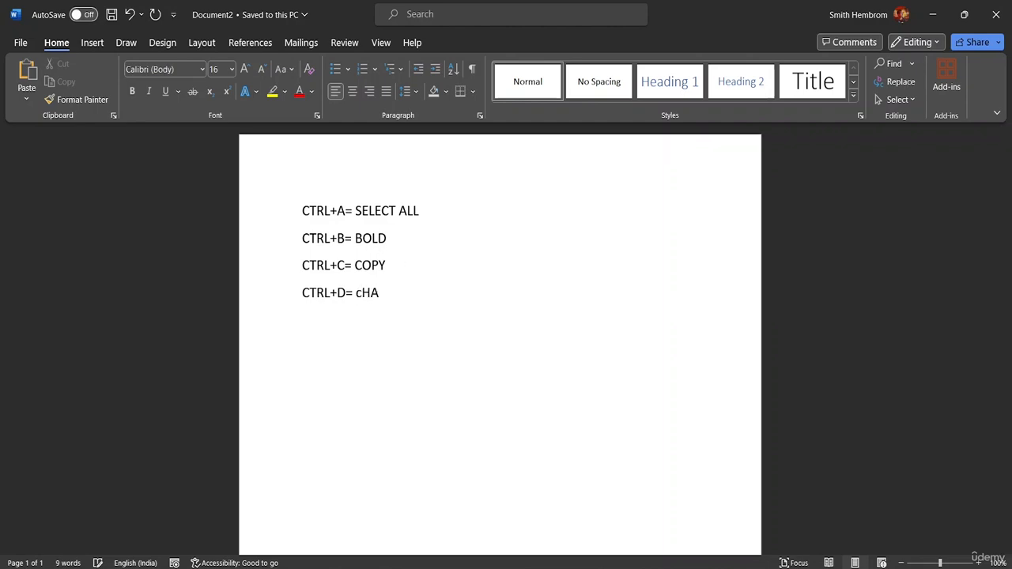
key("BackSpace")
key("BackSpace")
key("BackSpace")
type("CHANGE FONT")
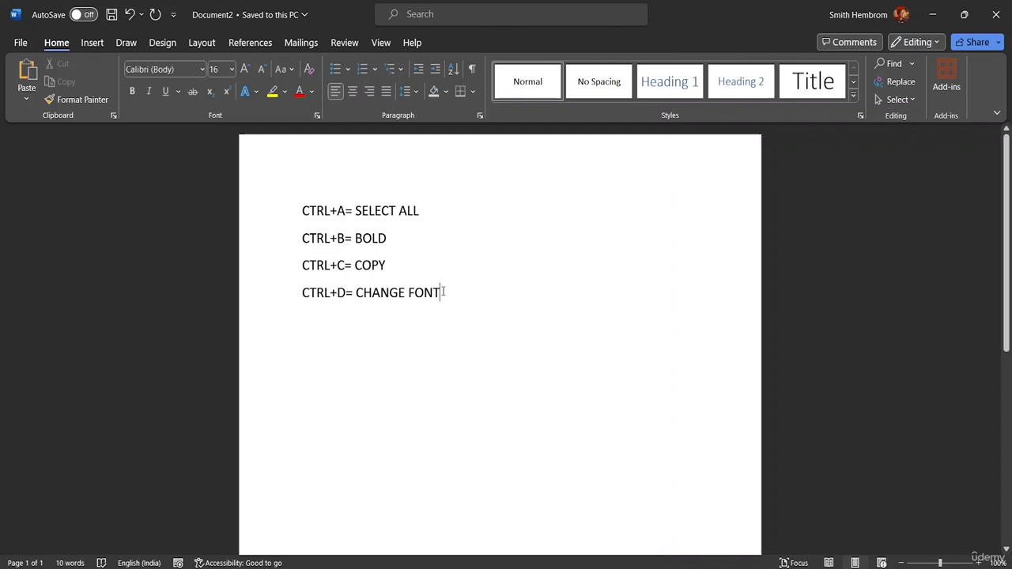
Format the "CTRL+D= CHANGE FONT" line with the a Abstract Groovy font in Italic style.
left_click_drag(445, 292, 280, 294)
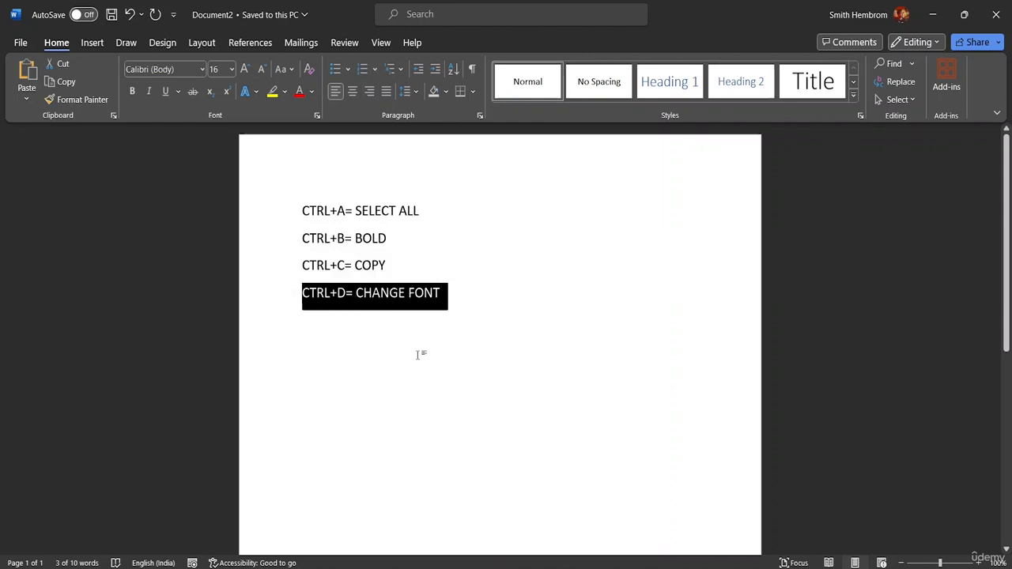
key("ctrl+d")
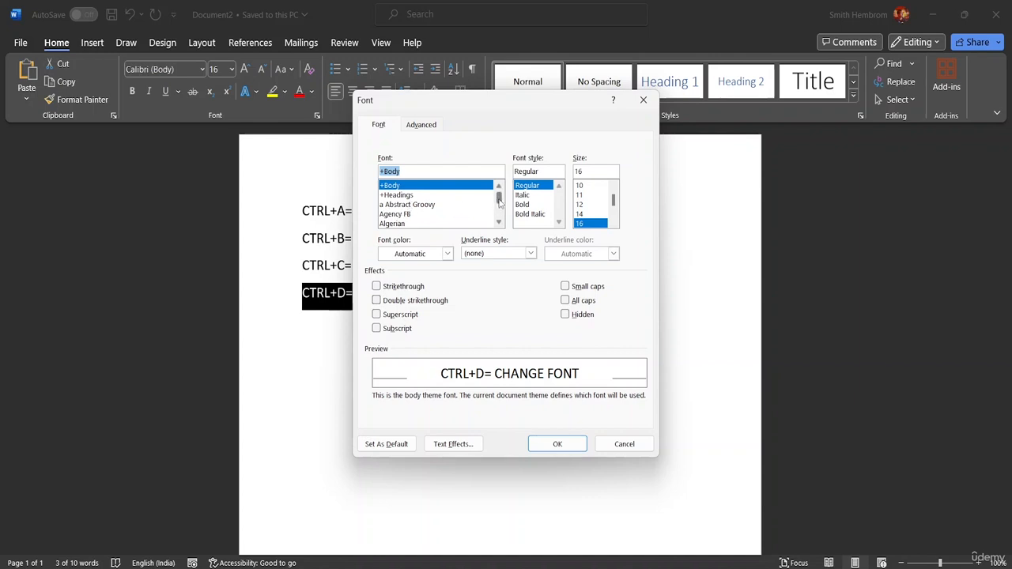
mouse_move(500, 201)
left_mouse_down()
mouse_move(502, 224)
mouse_move(498, 192)
left_mouse_up()
left_click(427, 204)
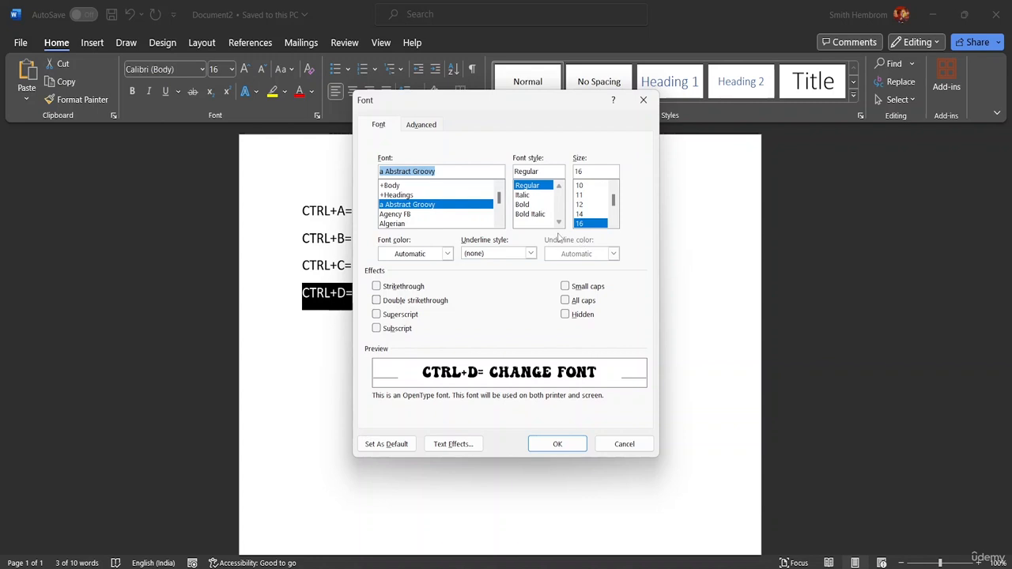
double_click(534, 197)
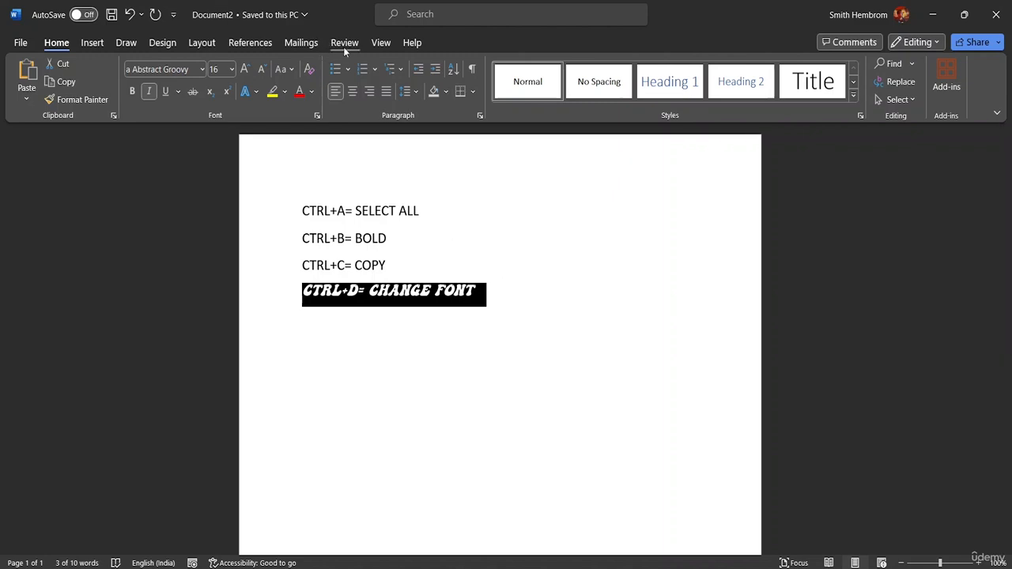
Add a fifth line below the change-font entry reading "CTRL+E = CENTER ALIGN".
left_click(311, 321)
key("Return")
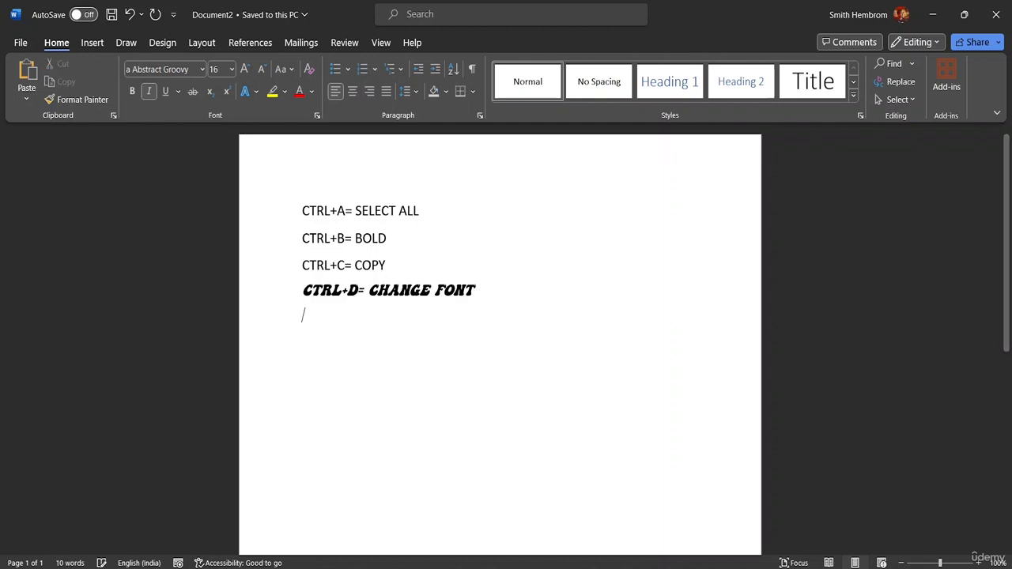
type("CTRL")
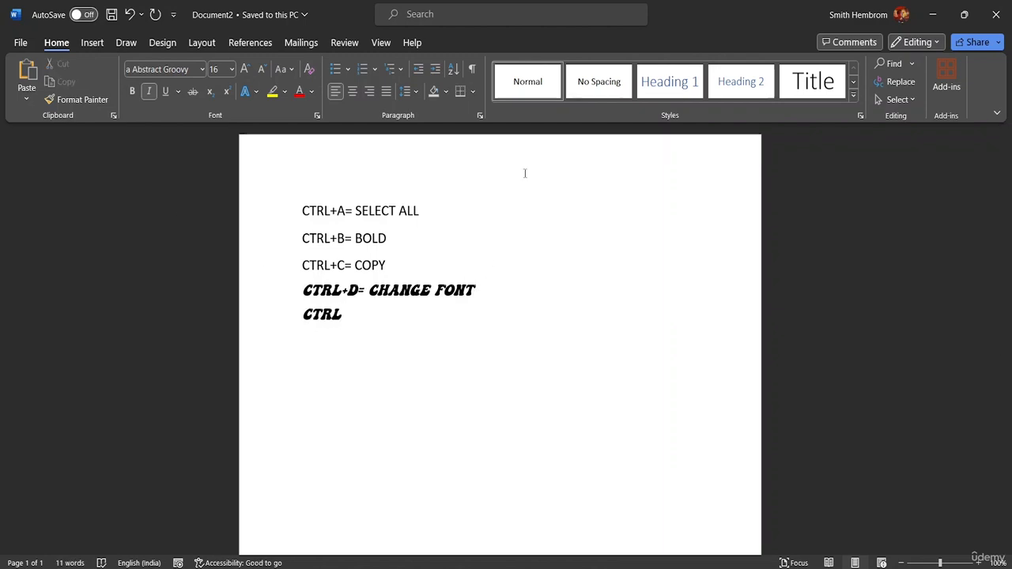
type("+E = CENTER")
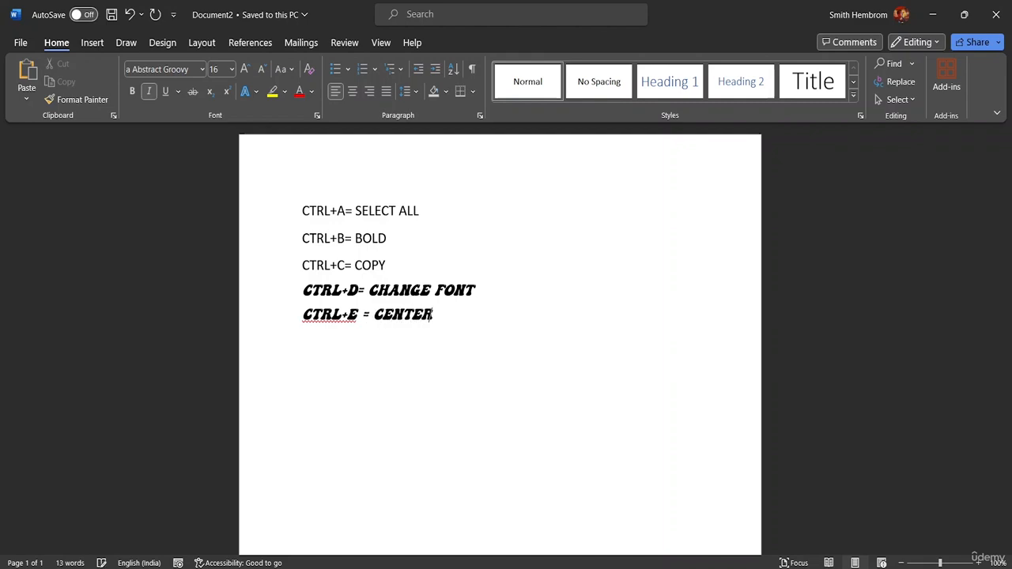
type(" ALIGN")
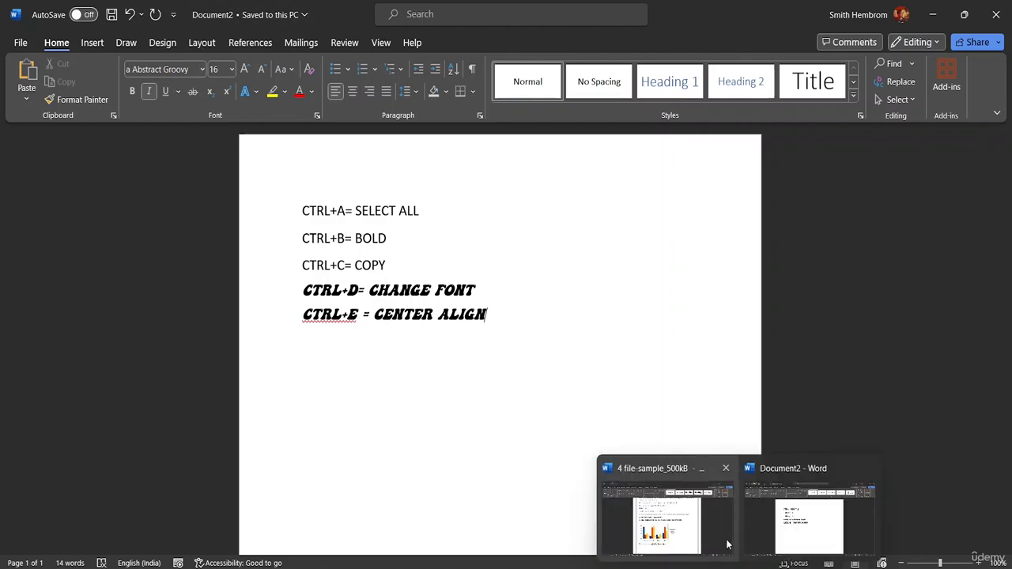
In the 4 file-sample_500kB document, centre the "Maecenas mauris lectus" line, then restore its left alignment.
left_click(728, 542)
scroll(469, 301, "up", 5)
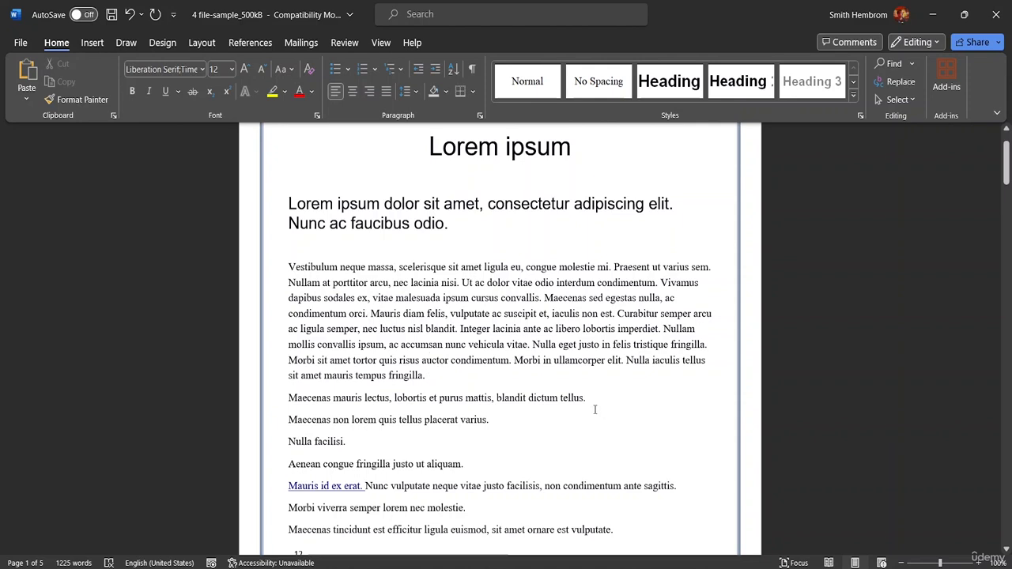
left_click_drag(591, 400, 269, 406)
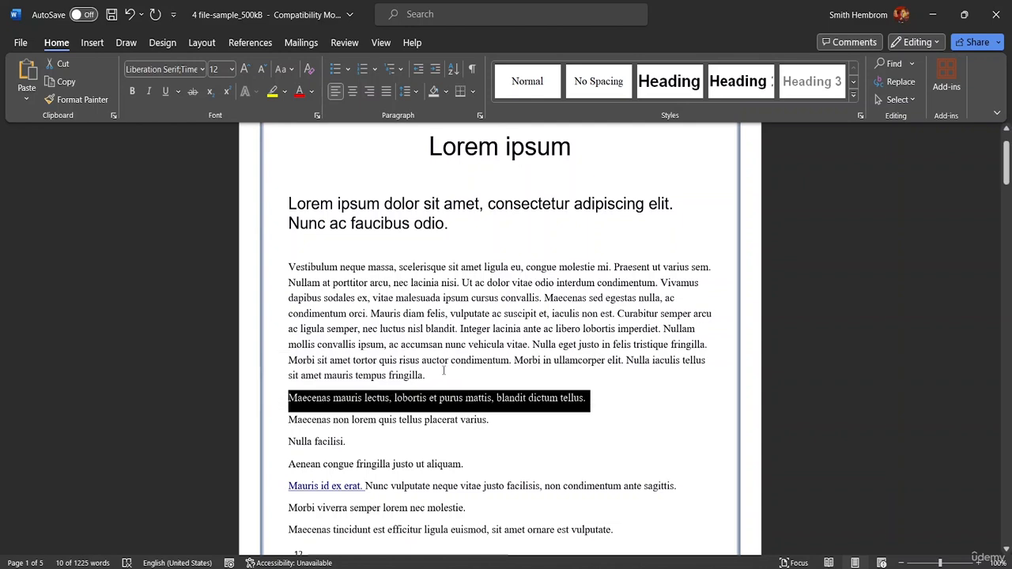
key("ctrl+e")
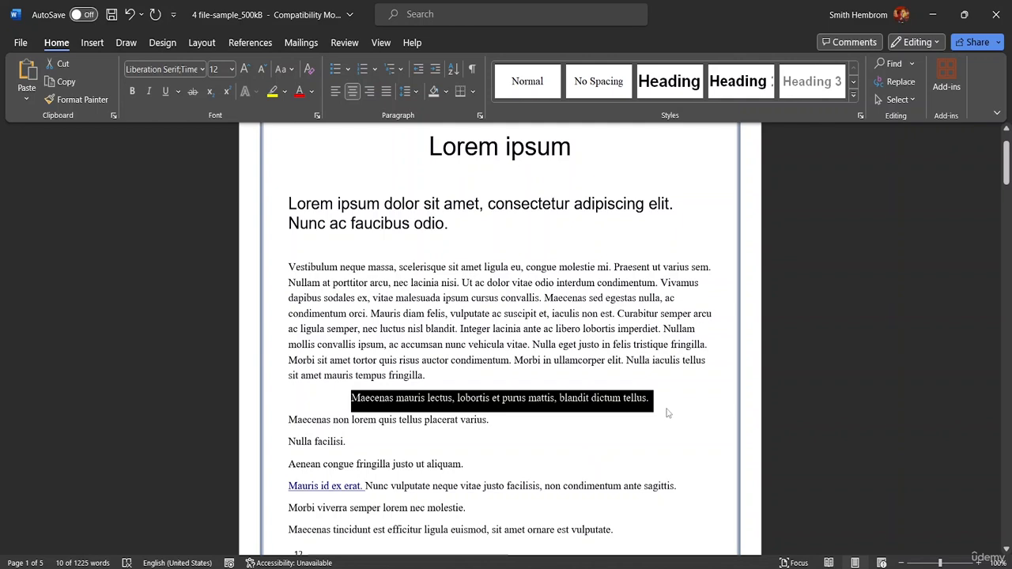
key("ctrl+l")
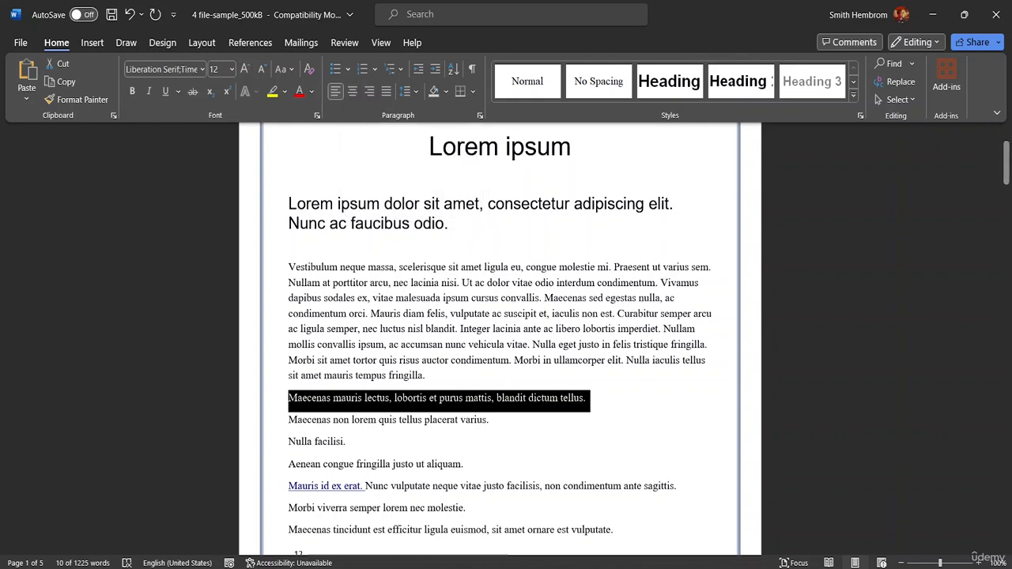
Return to Document2 and start a new line below the center-align entry reading "CTRL+F=".
left_click(810, 528)
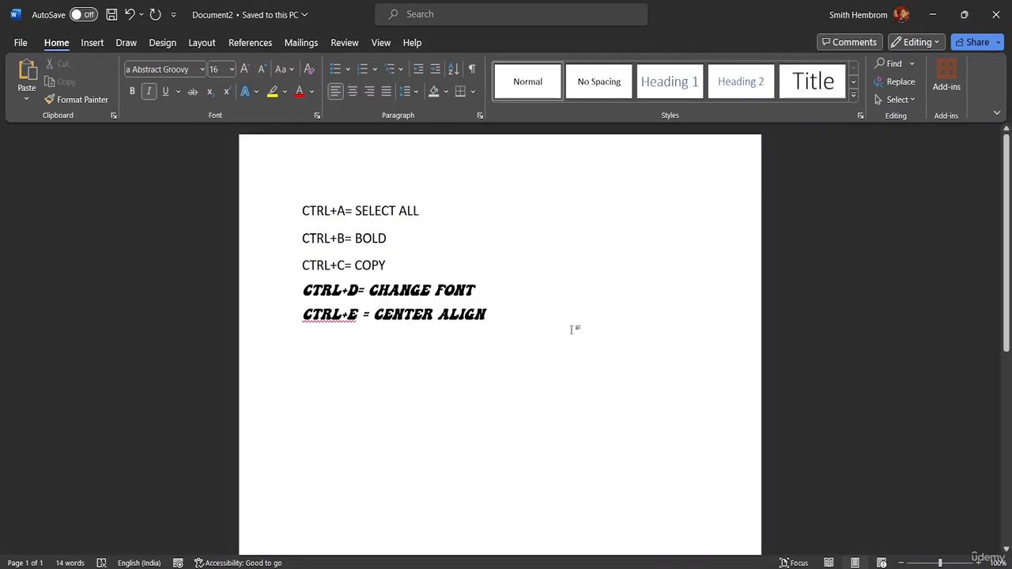
key("Return")
type("CTR")
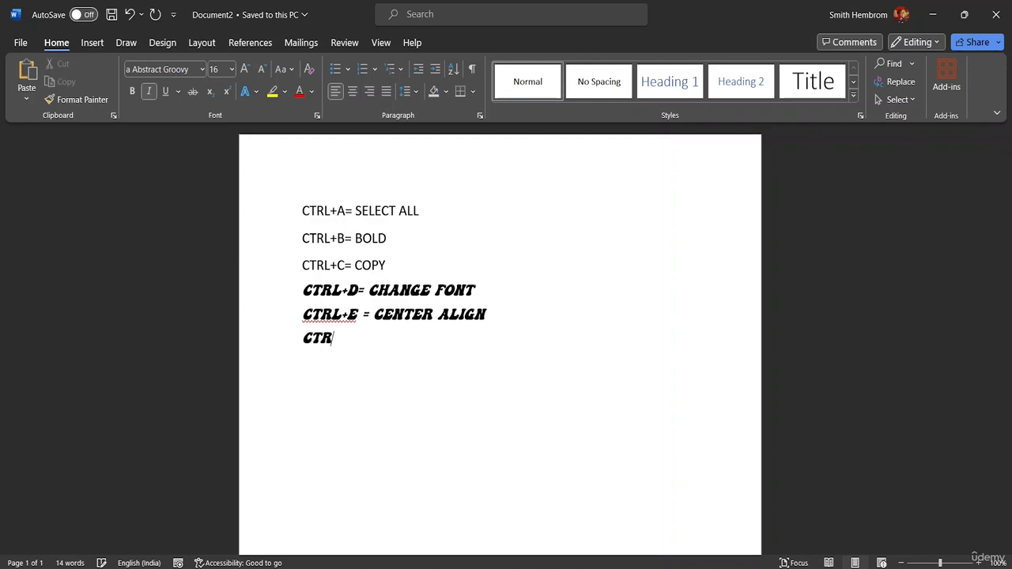
type("L+")
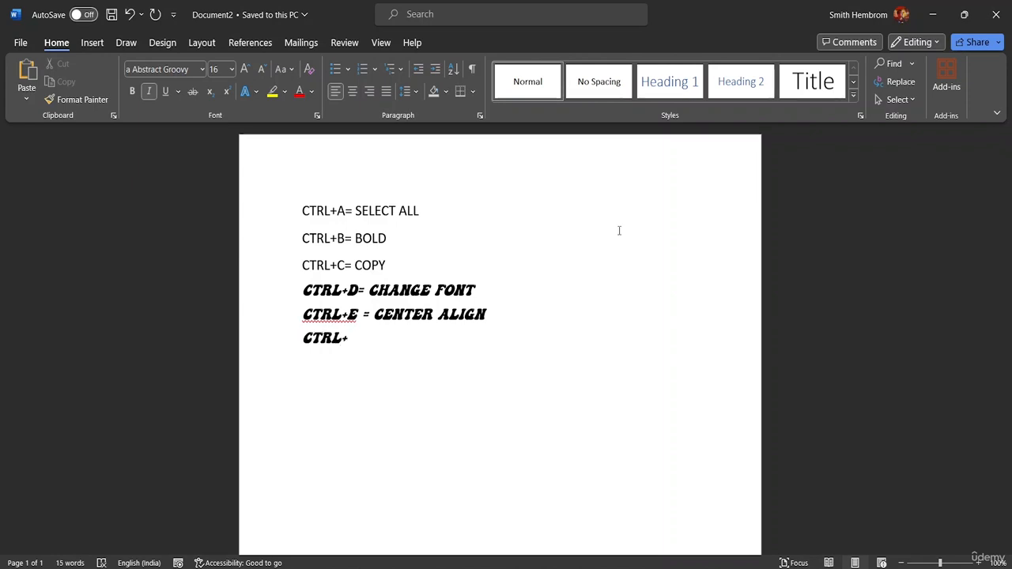
type("E")
type("=")
key("BackSpace")
key("BackSpace")
key("BackSpace")
type("F=")
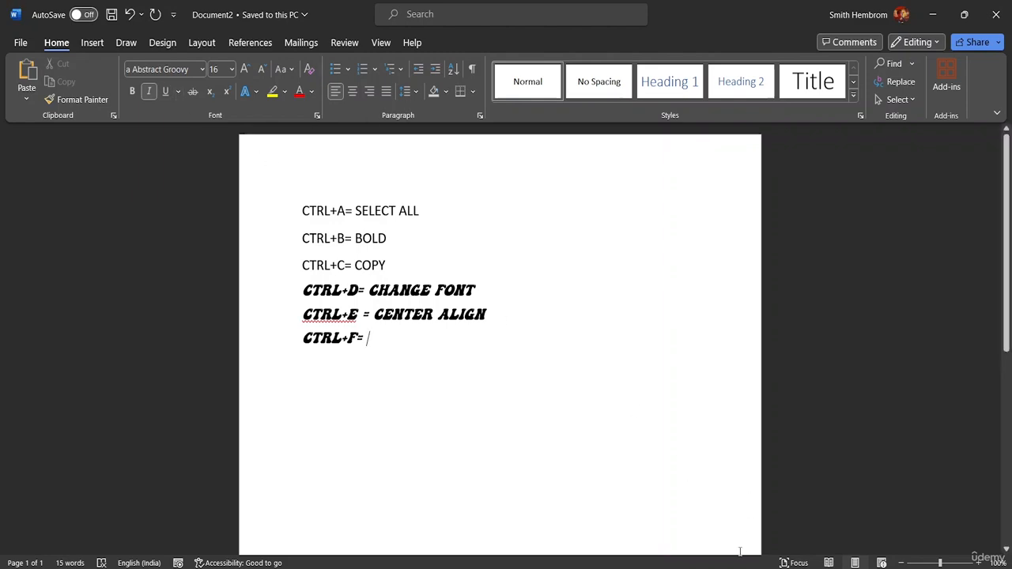
Switch to the 4 file-sample_500kB document and search its text for "Lorem" from the title onward.
mouse_move(738, 566)
left_click(667, 510)
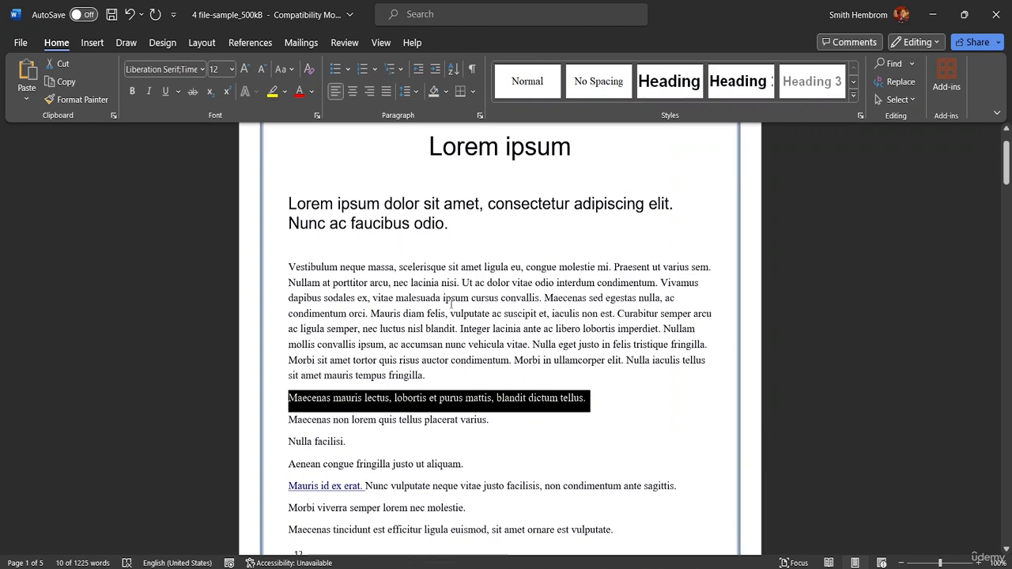
scroll(449, 306, "up", 2)
left_click(434, 220)
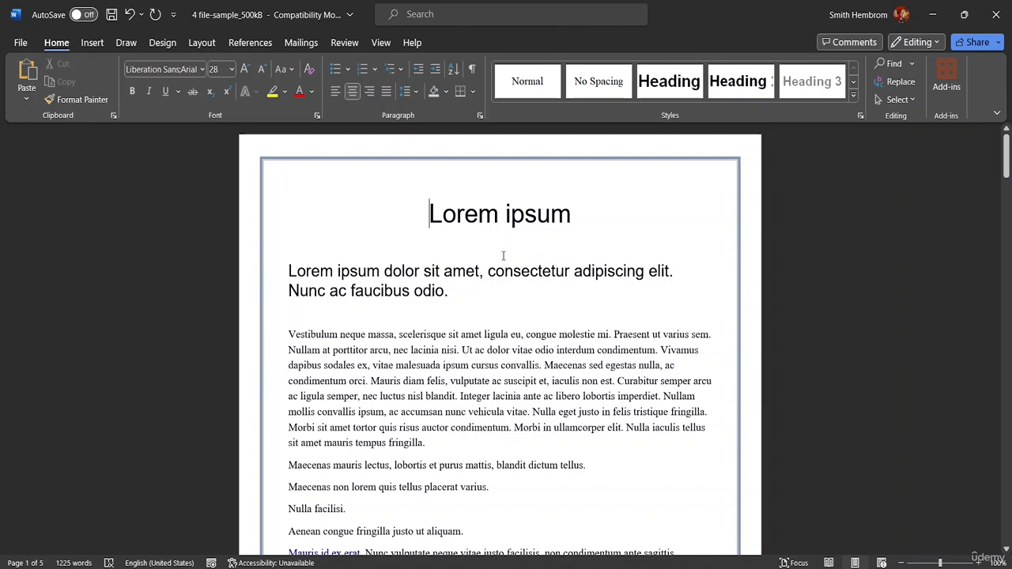
key("ctrl+f")
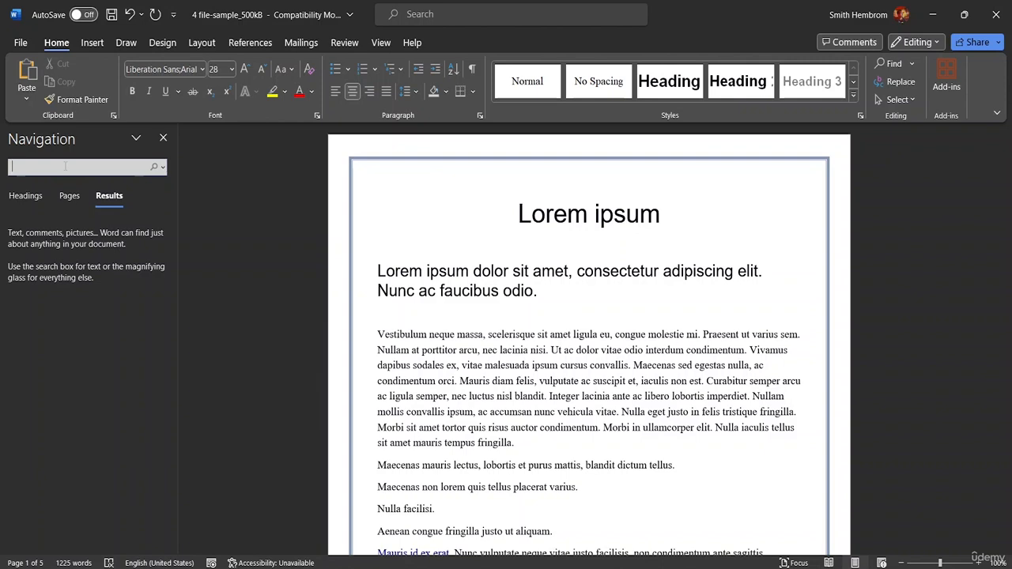
left_click(77, 167)
type("Lorem")
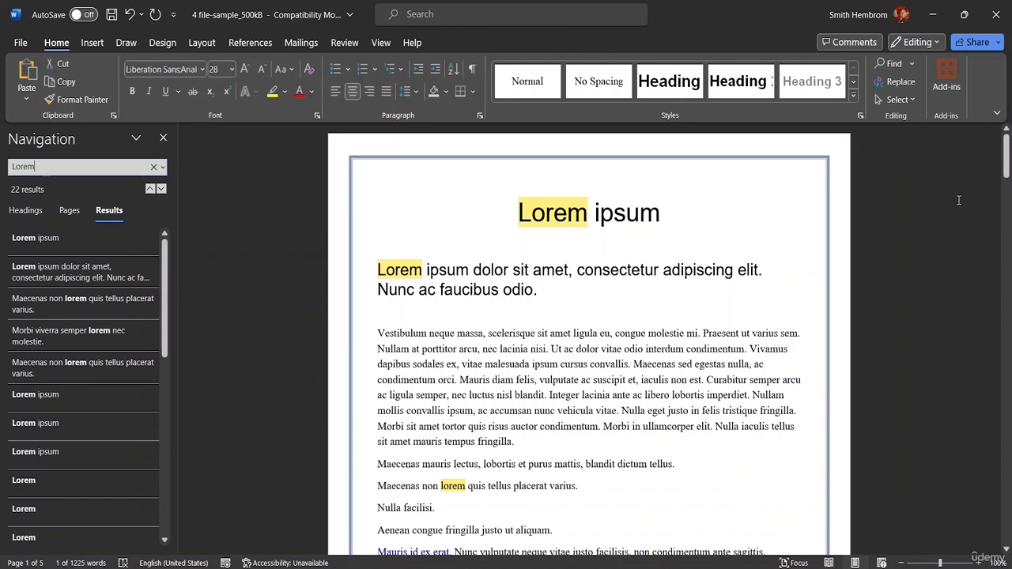
Review the "Lorem" matches by headings, pages and results, visit several matches, and close the search to return to the document's beginning.
left_click(26, 211)
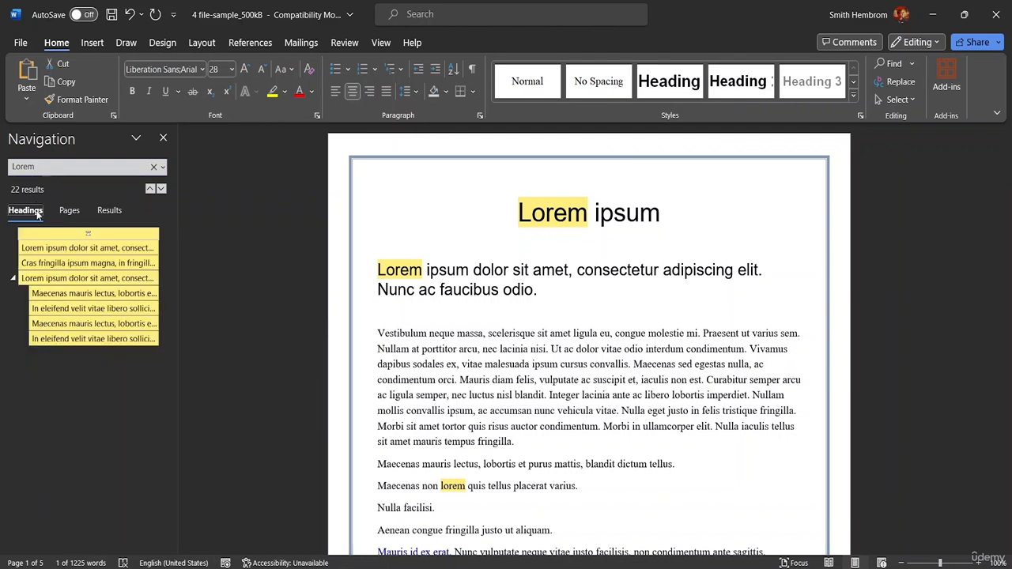
left_click(68, 211)
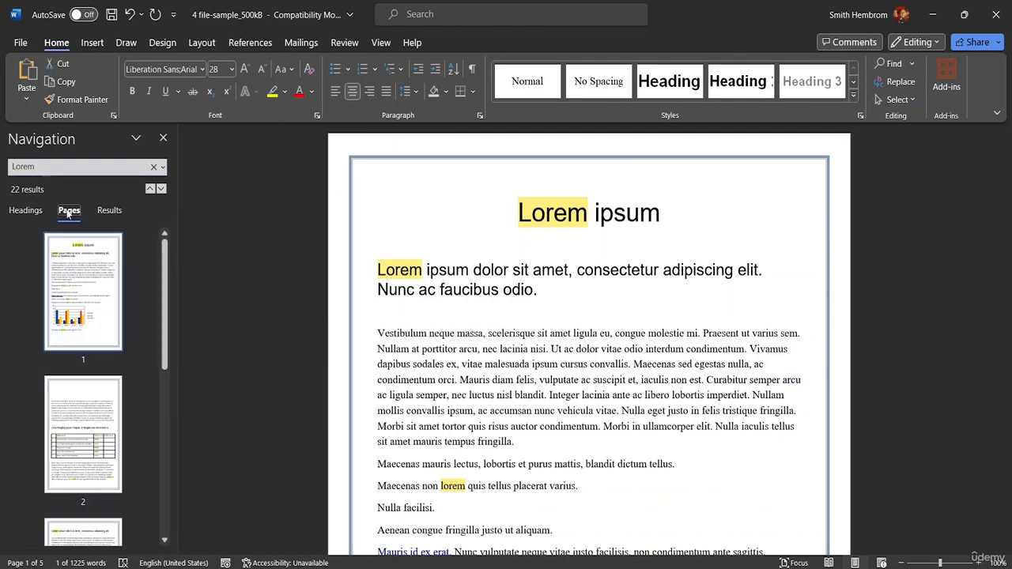
left_click(109, 210)
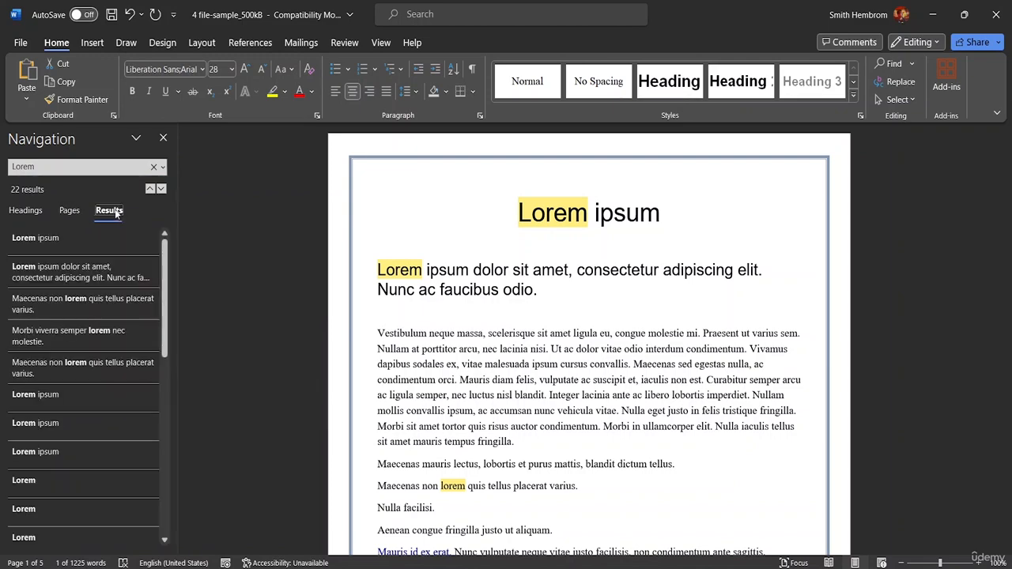
left_click(132, 274)
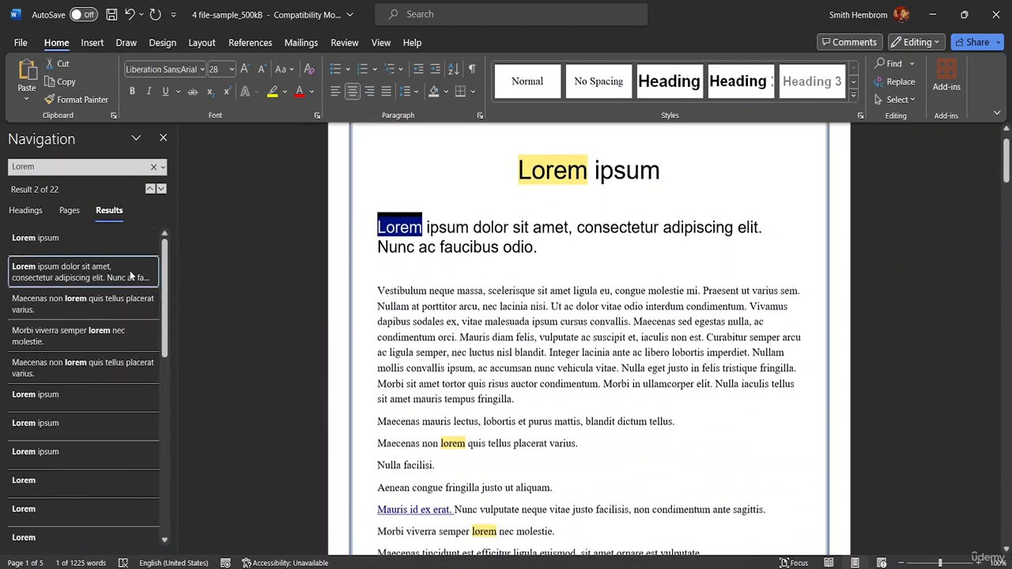
left_click(122, 314)
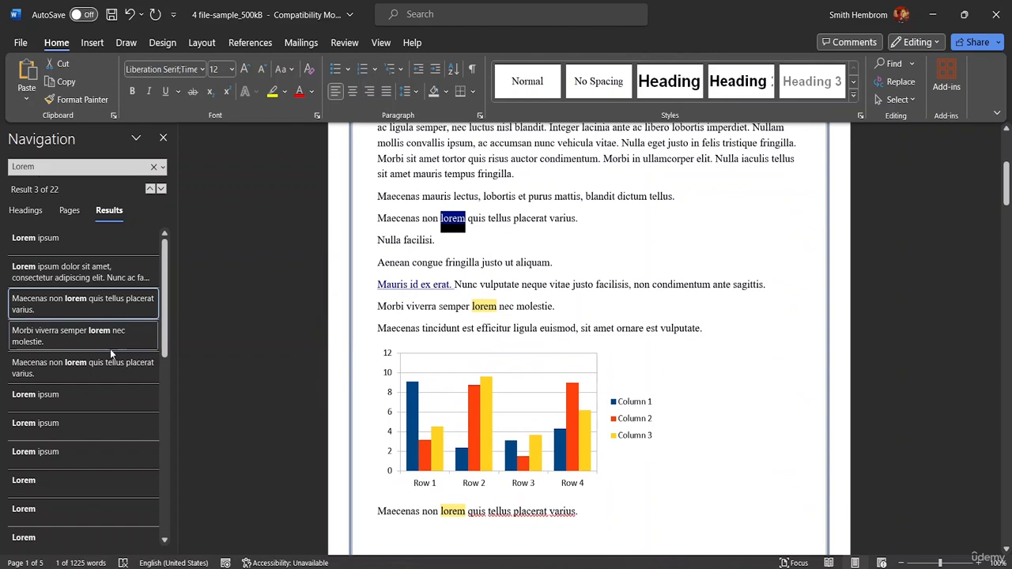
left_click(110, 346)
left_click(93, 392)
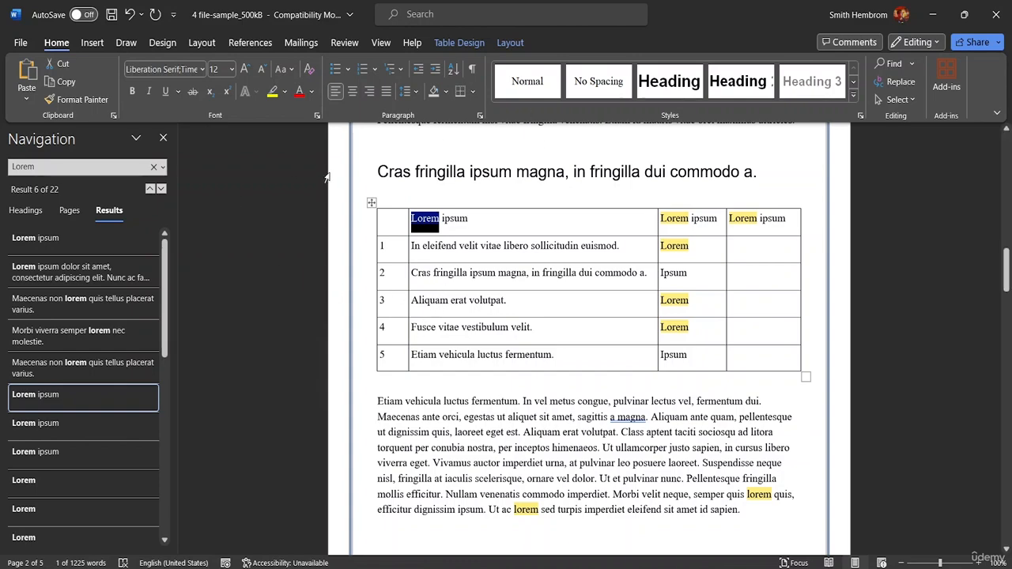
left_click(164, 139)
left_click(219, 200)
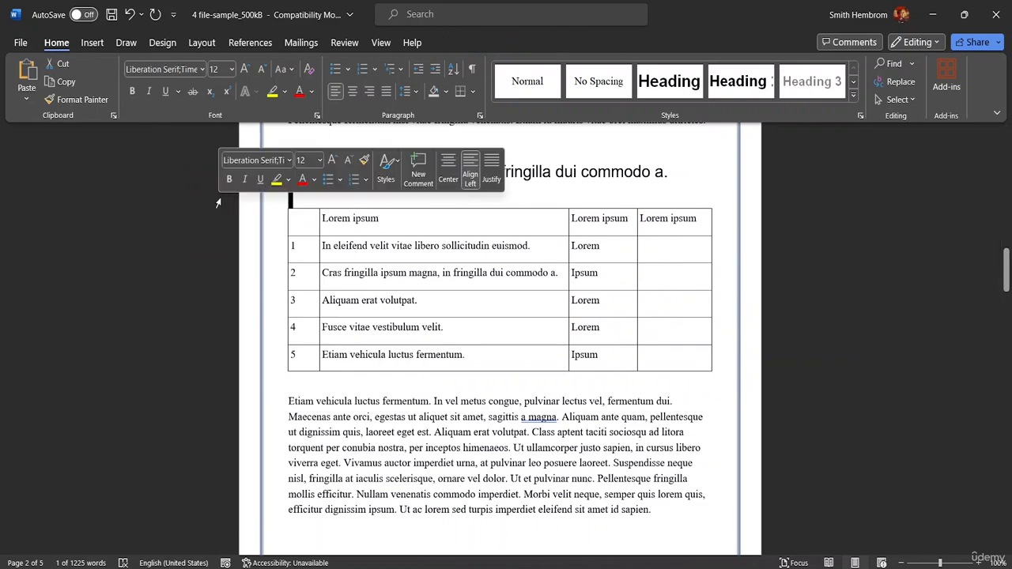
scroll(1007, 280, "up", 1)
left_click_drag(1006, 281, 1006, 150)
Switch back to Document2 and complete the CTRL+F entry with "FIND".
mouse_move(739, 565)
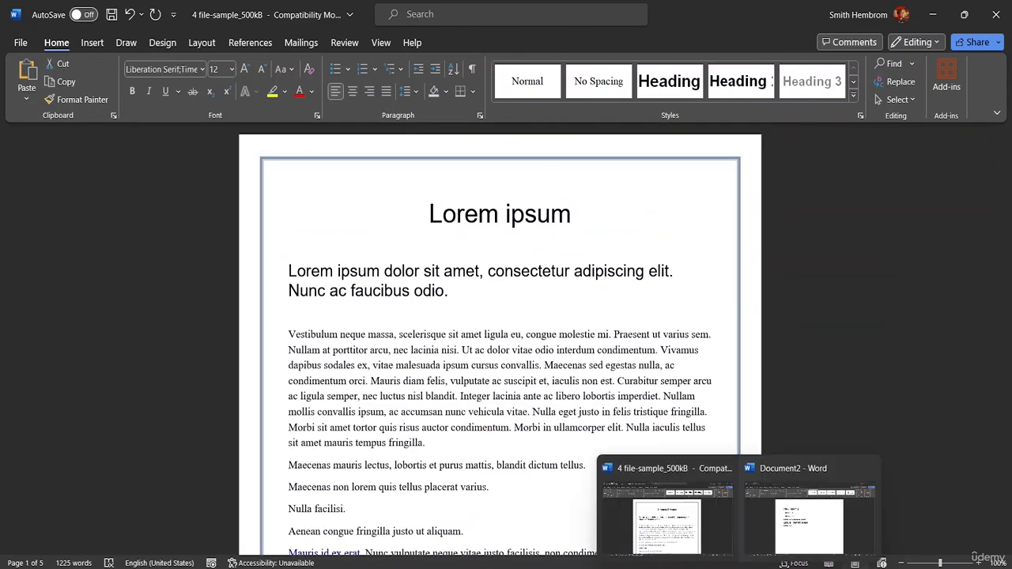
left_click(771, 526)
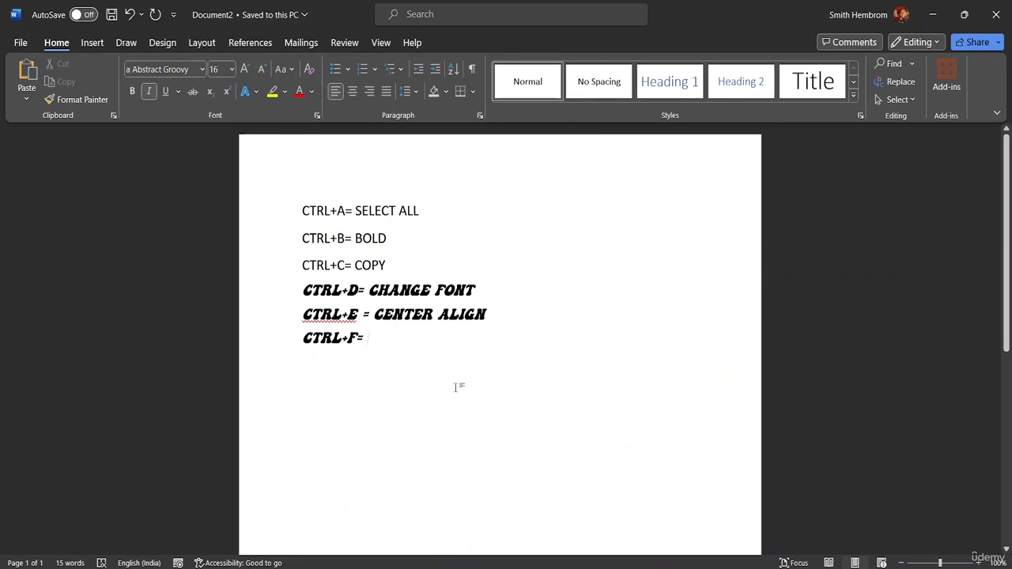
type("FIND")
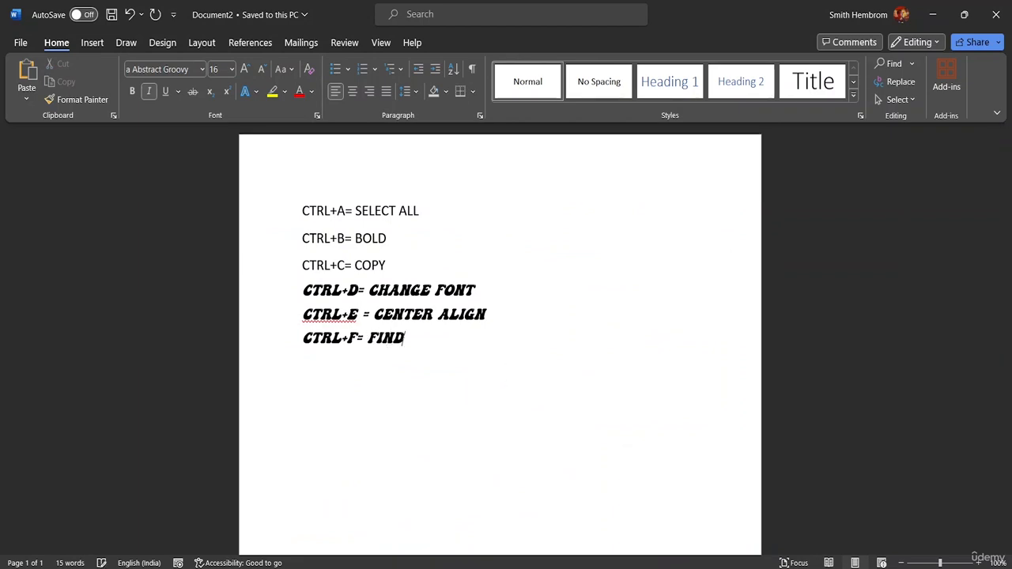
Start a new line below the find entry reading "CTRL+G=".
key("Return")
type("C")
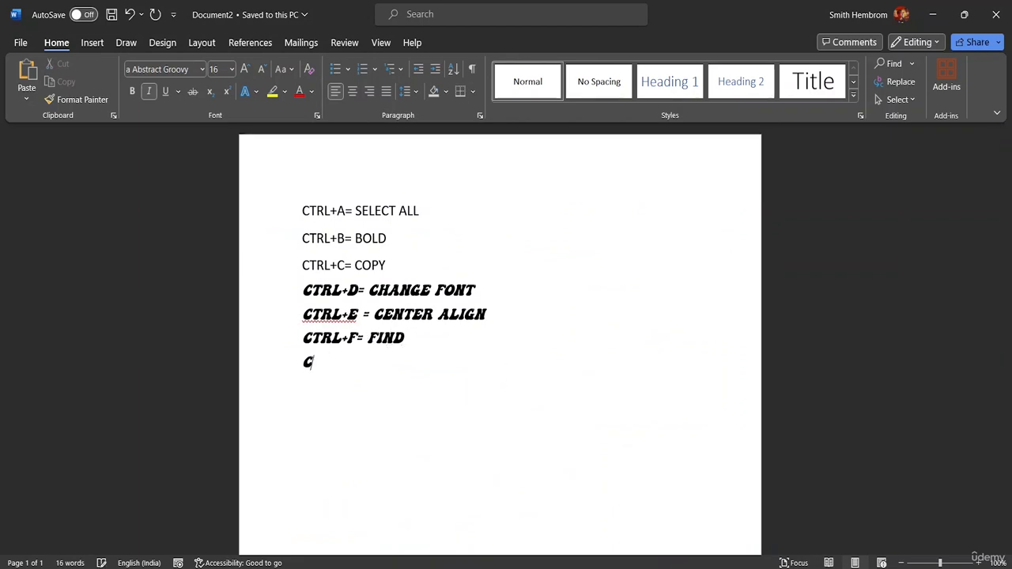
type("TRL+G")
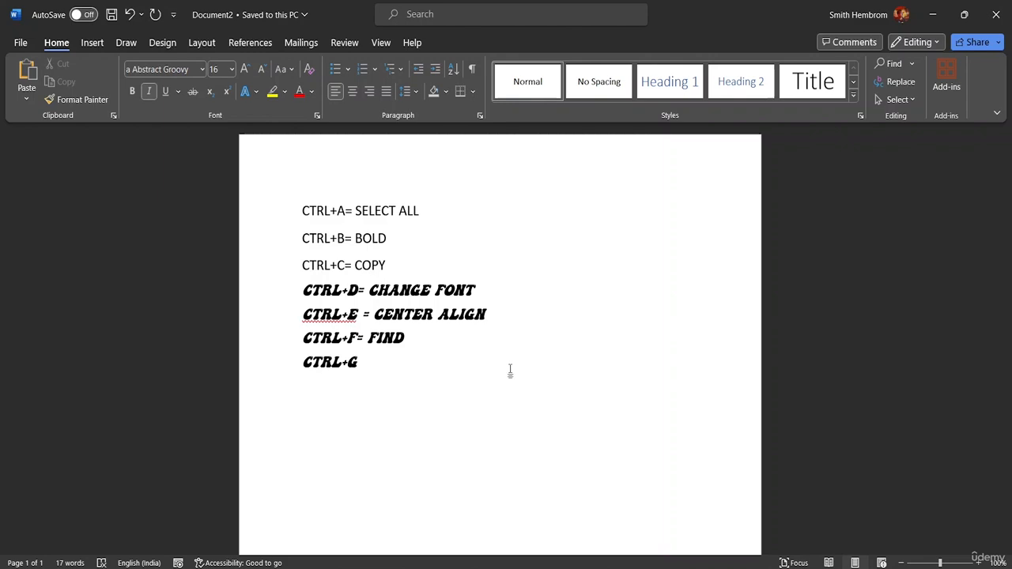
type("=")
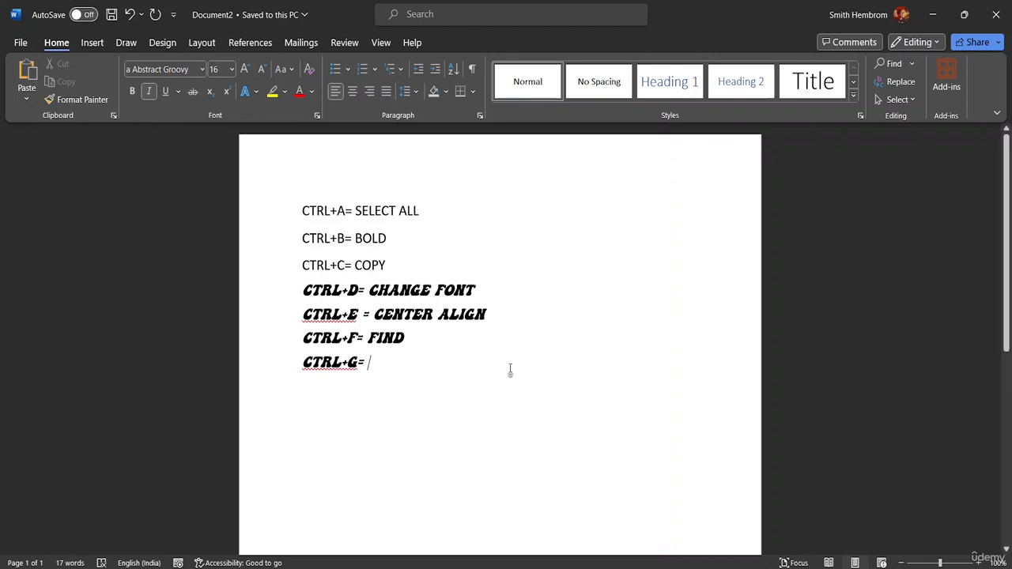
Try to go to page 5 of the shortcut list with Go To, and close the dialog.
key("ctrl+g")
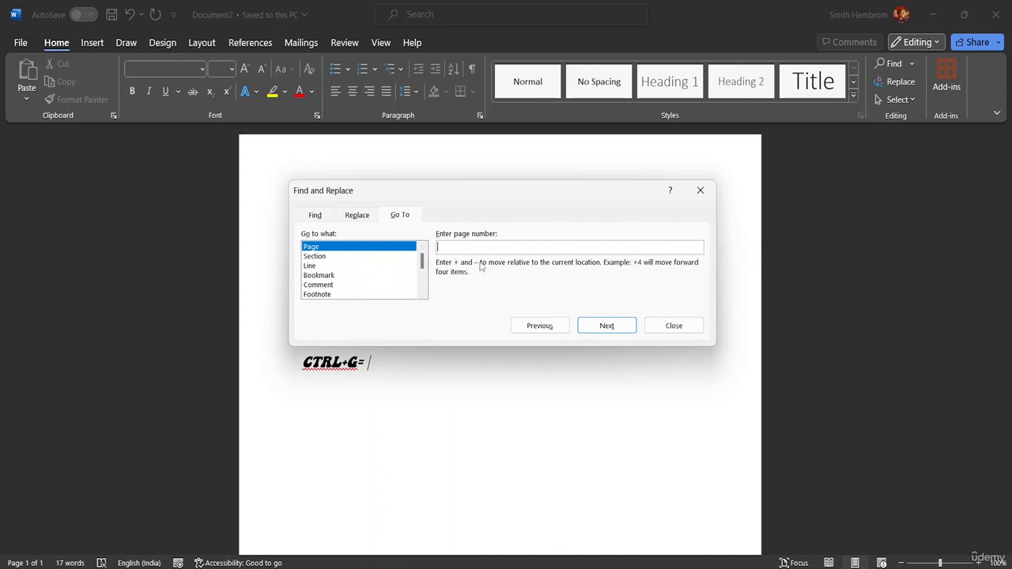
type("5")
left_click(615, 328)
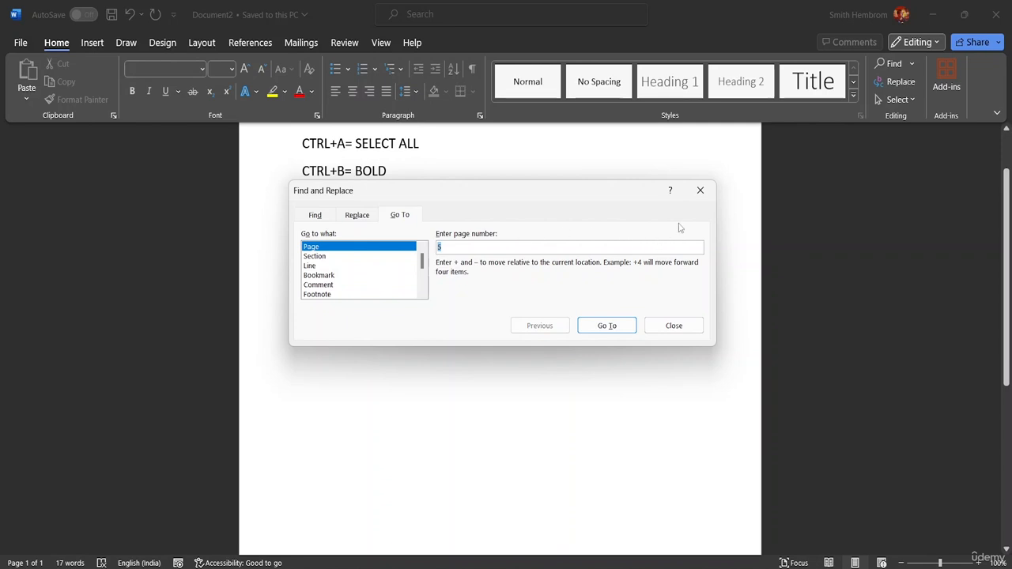
left_click(700, 192)
Switch to the 4 file-sample_500kB document and go to page 5 with the Go To command.
mouse_move(739, 567)
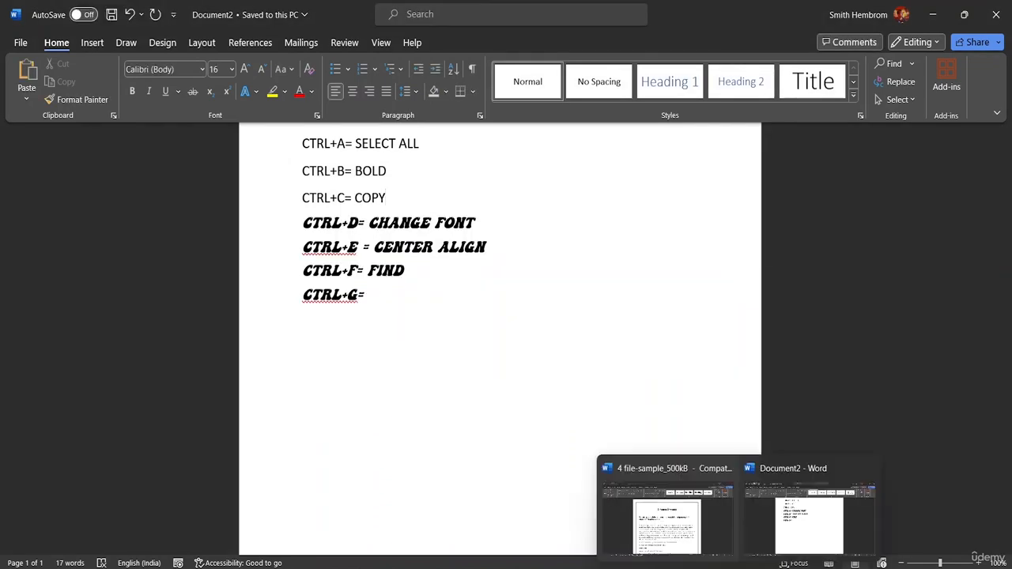
left_click(668, 510)
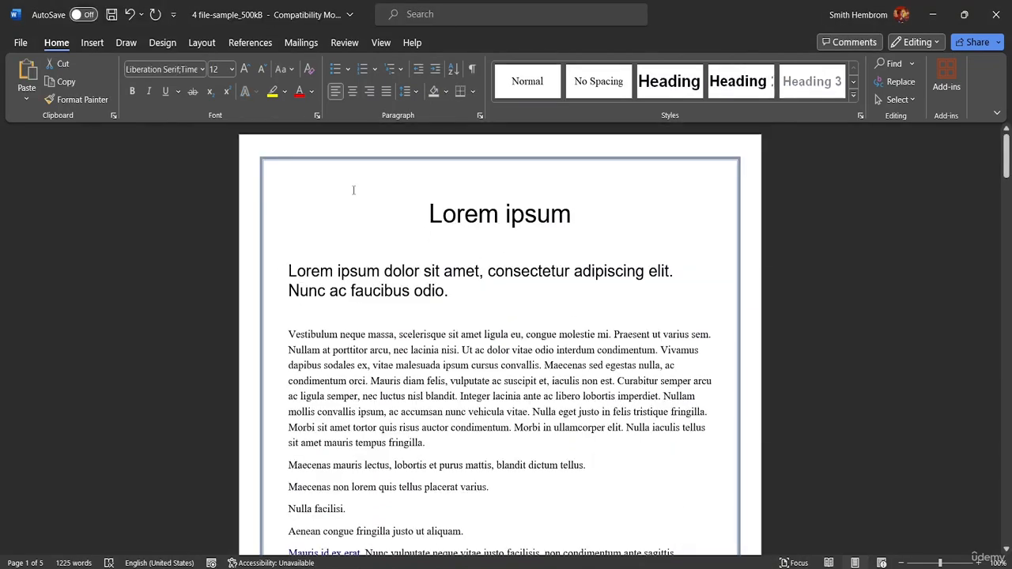
key("ctrl+g")
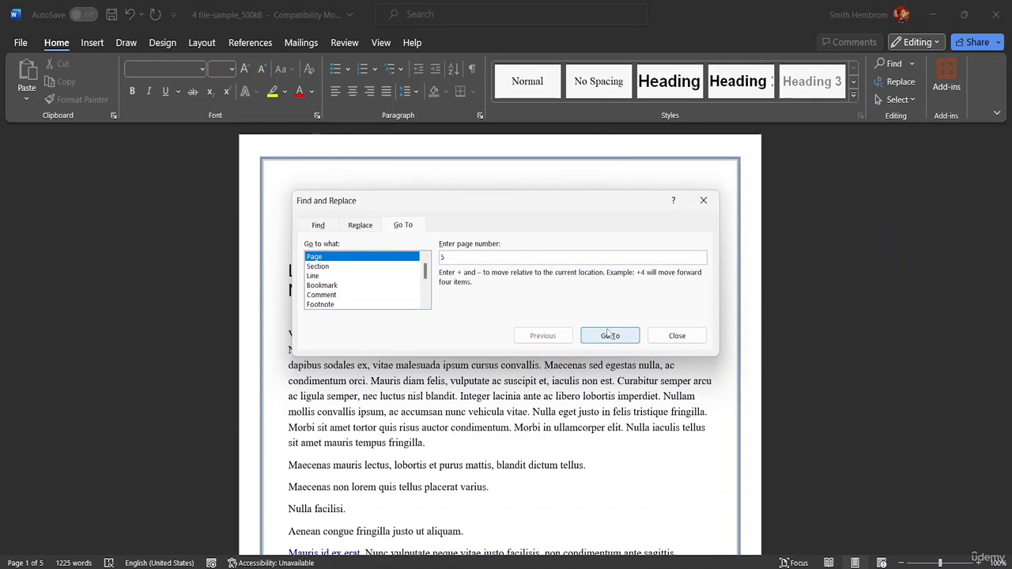
left_click(610, 336)
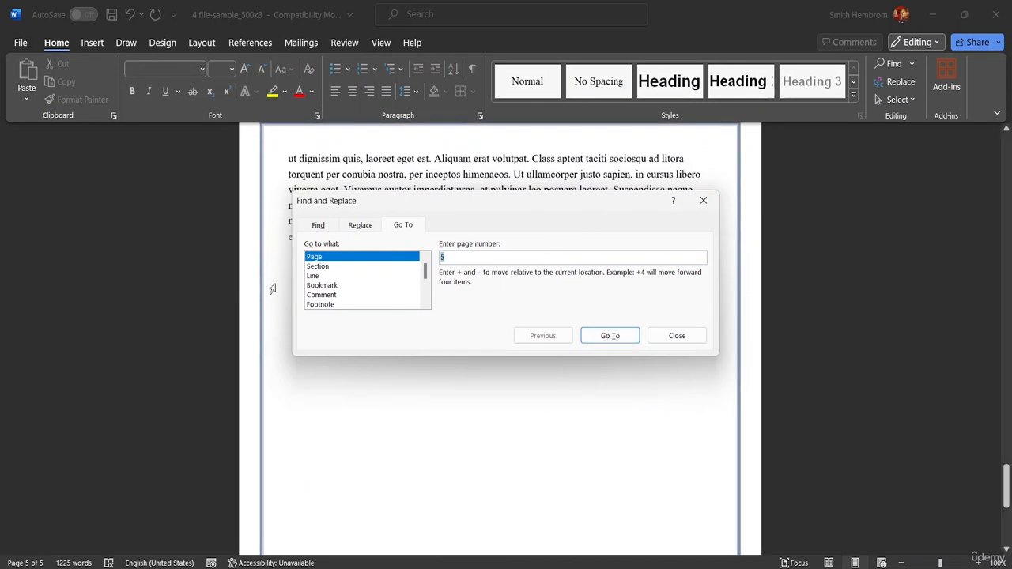
Switch the Go To target from pages to sections and go to section 2.
left_click(360, 267)
left_click(468, 257)
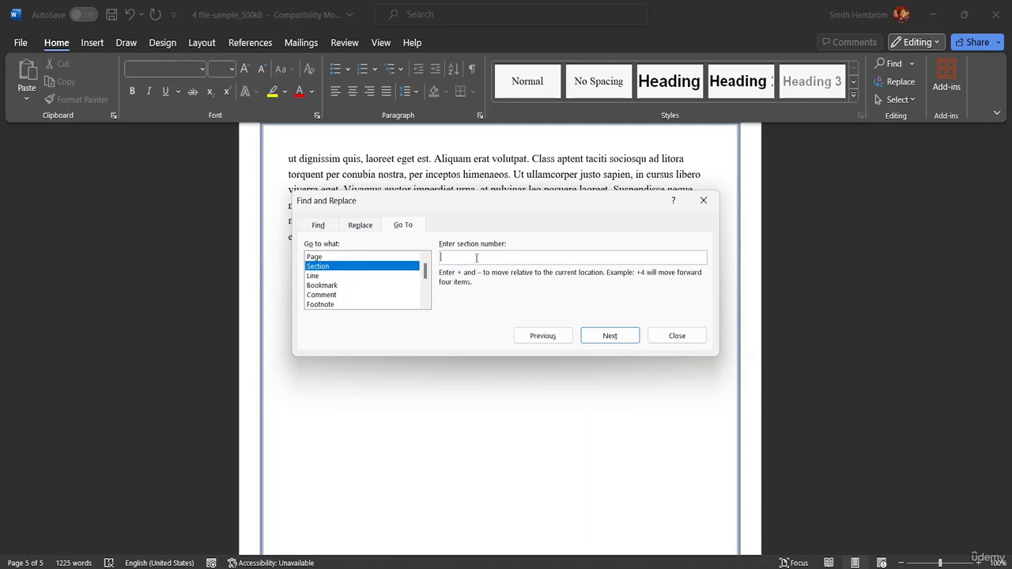
type("2")
left_click(609, 335)
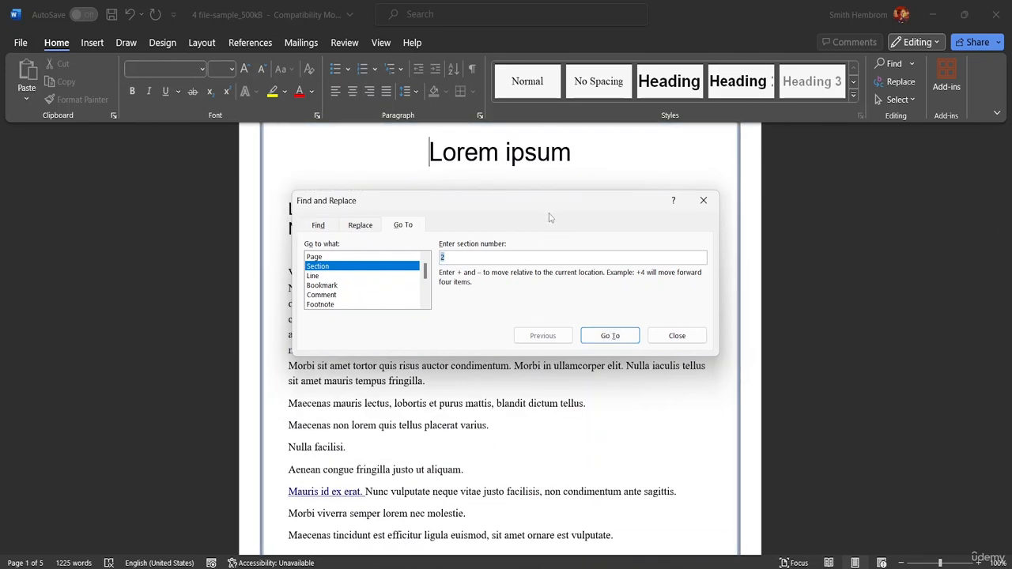
Move the dialog off the heading text, go to section 4, and close the dialog.
left_click_drag(538, 203, 546, 313)
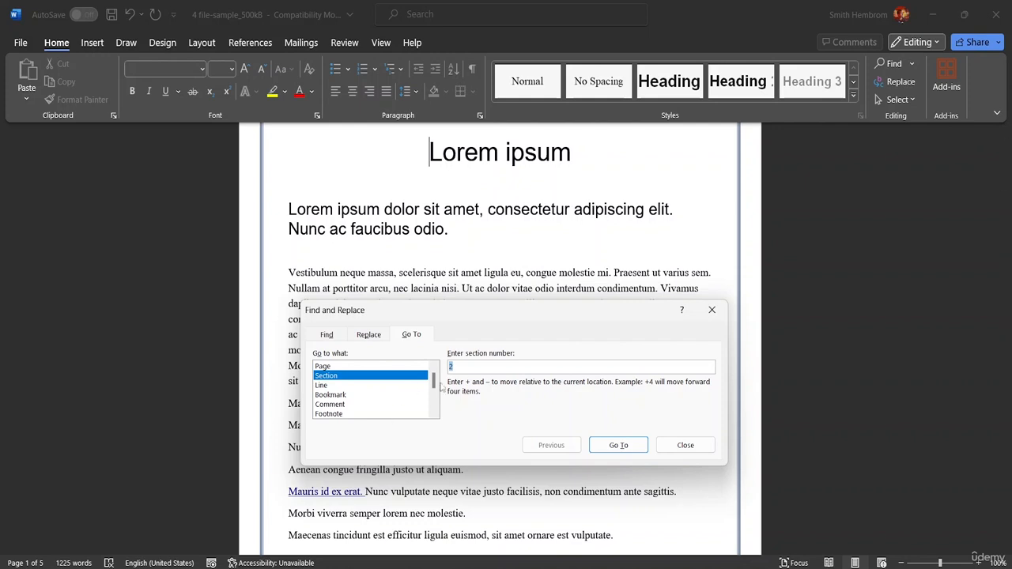
left_click(457, 367)
key("BackSpace")
type("4")
left_click(630, 447)
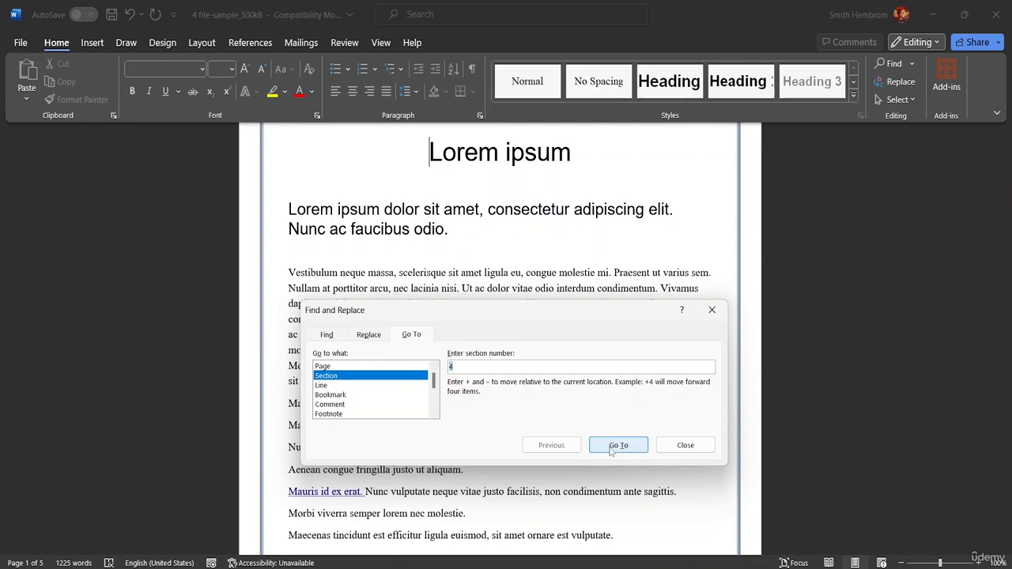
left_click(618, 445)
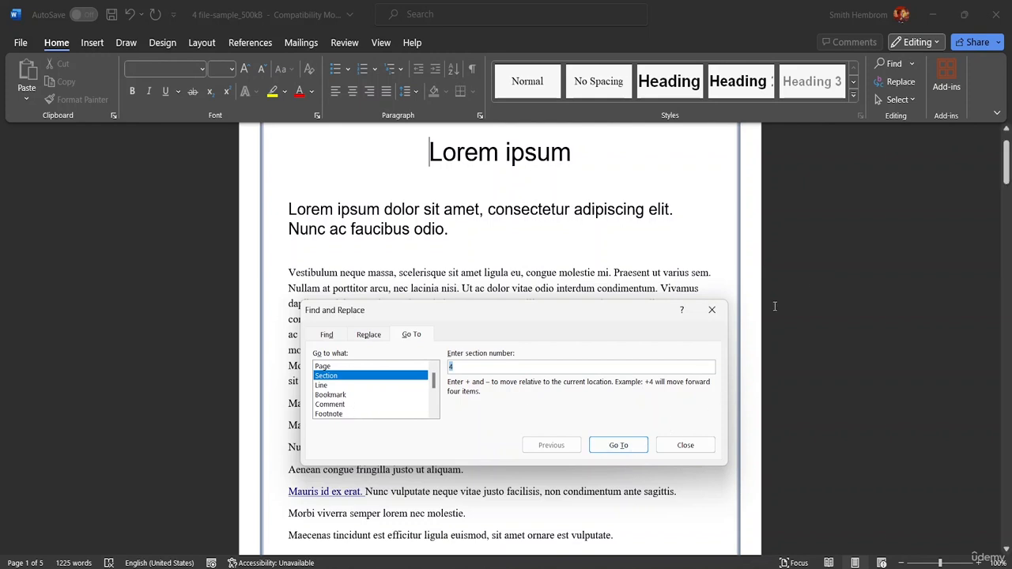
left_click(711, 310)
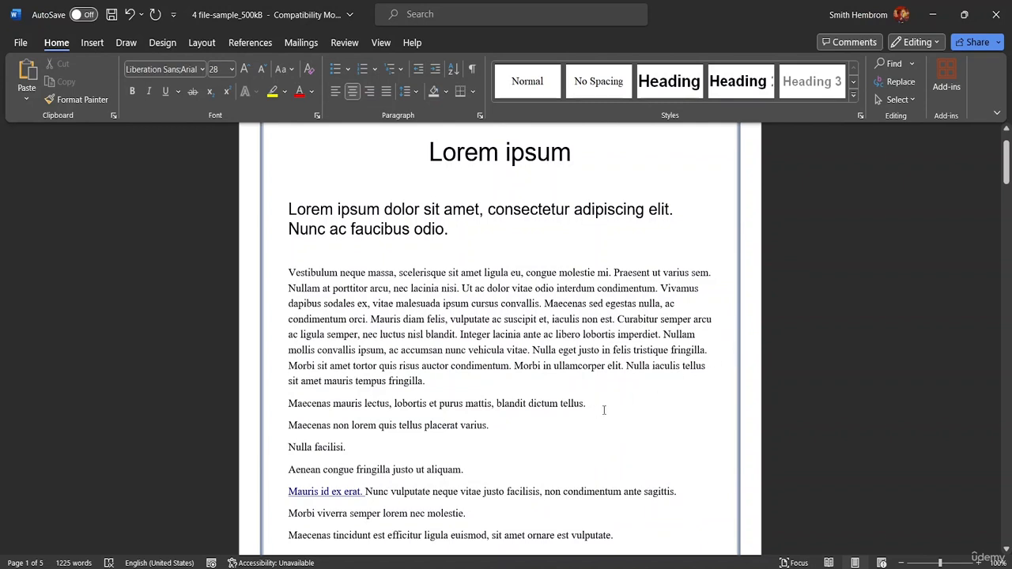
scroll(503, 260, "up", 1)
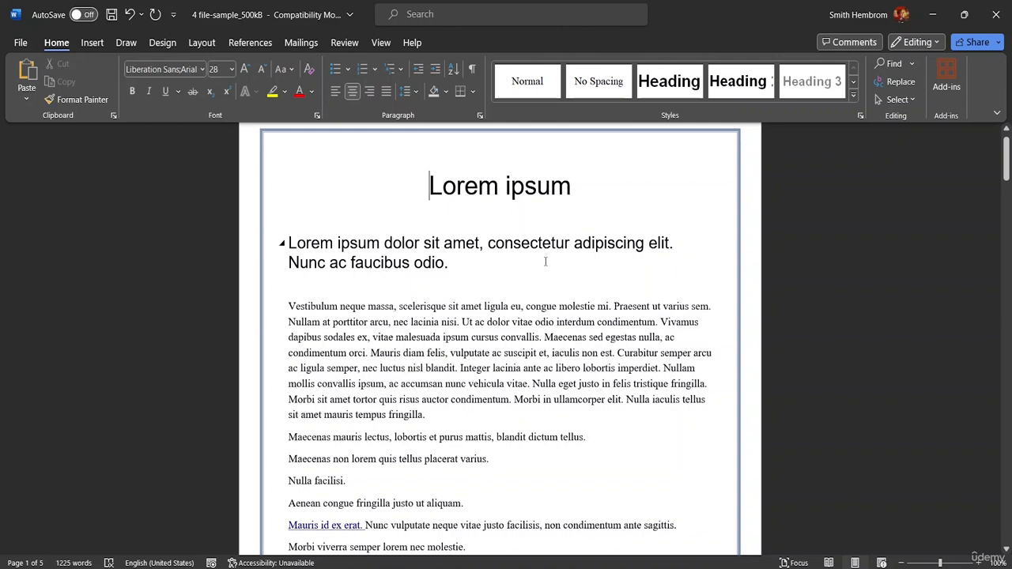
Replace "Lorem" with "Lotus" one match at a time in the document title and the heading below it.
key("ctrl+h")
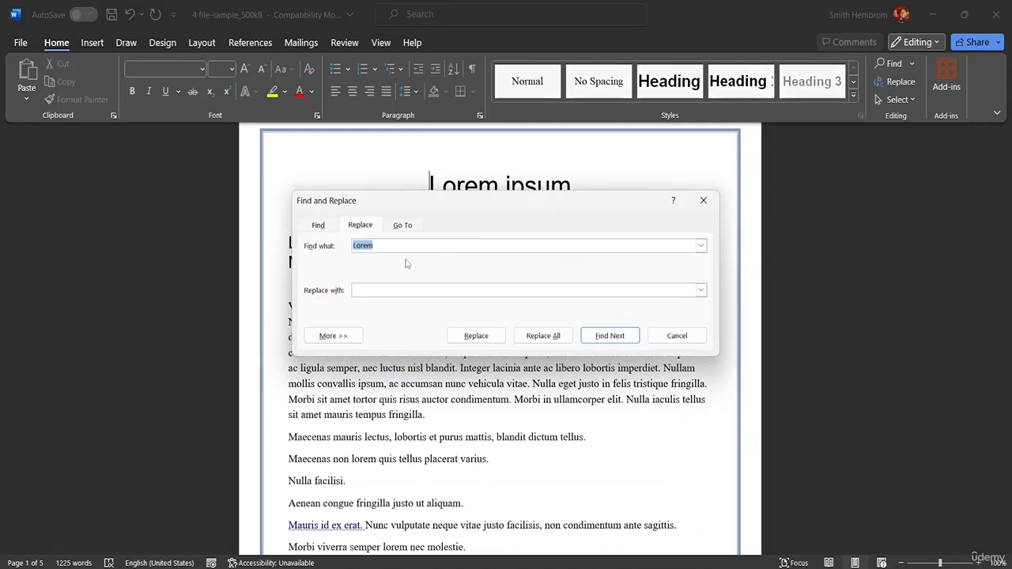
left_click(387, 248)
left_click(366, 290)
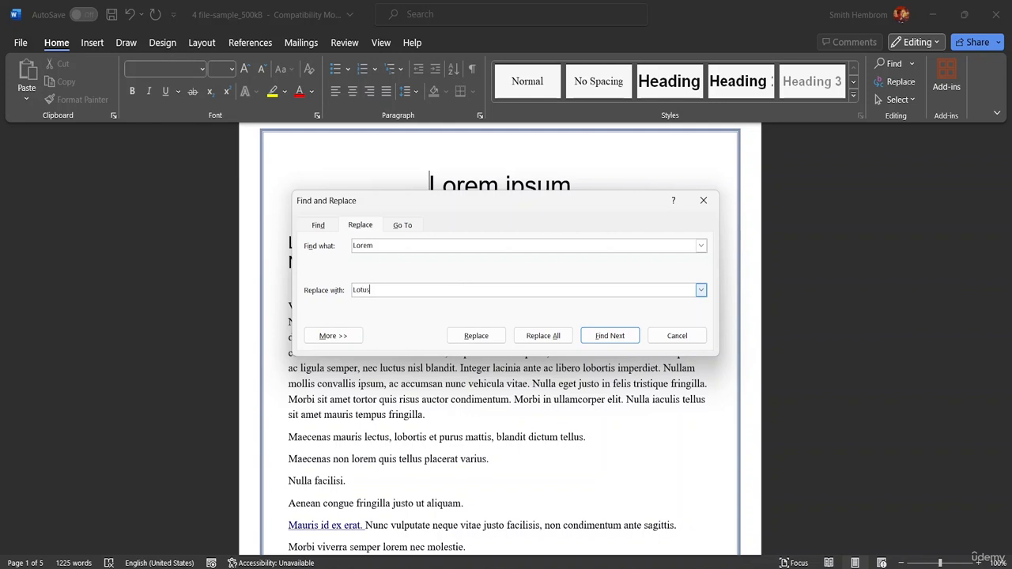
left_click(480, 337)
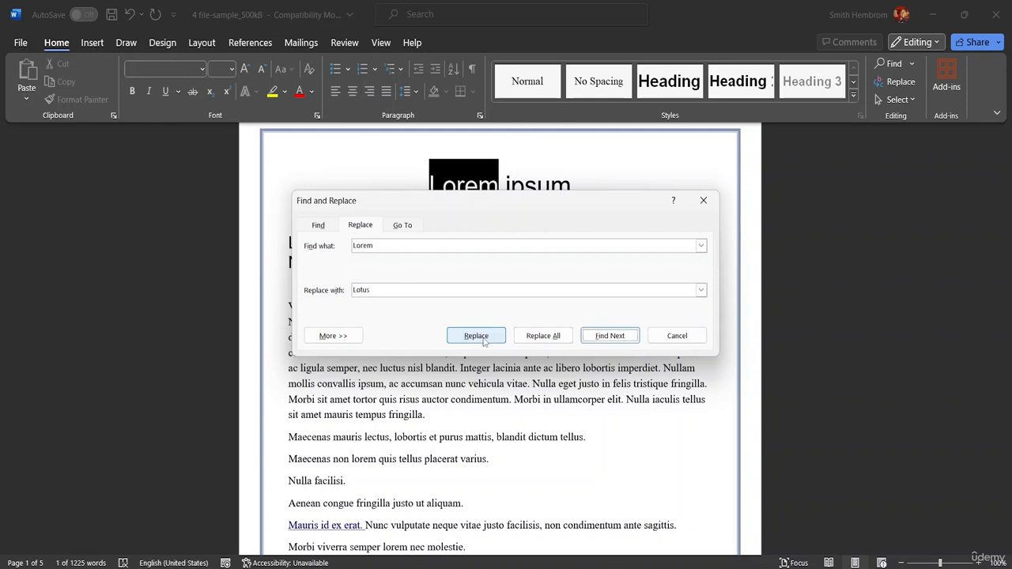
left_click(477, 337)
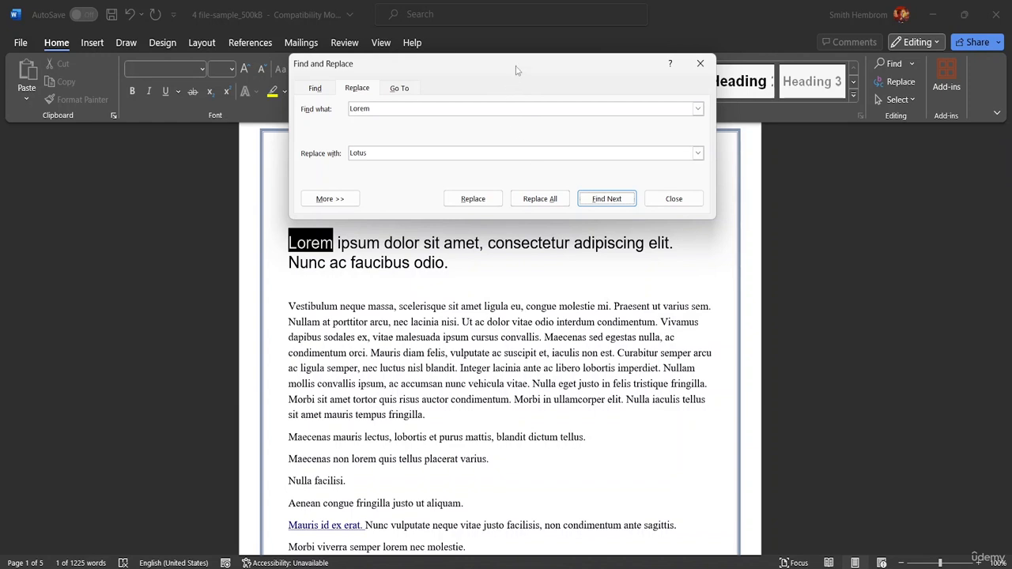
left_click_drag(515, 68, 813, 296)
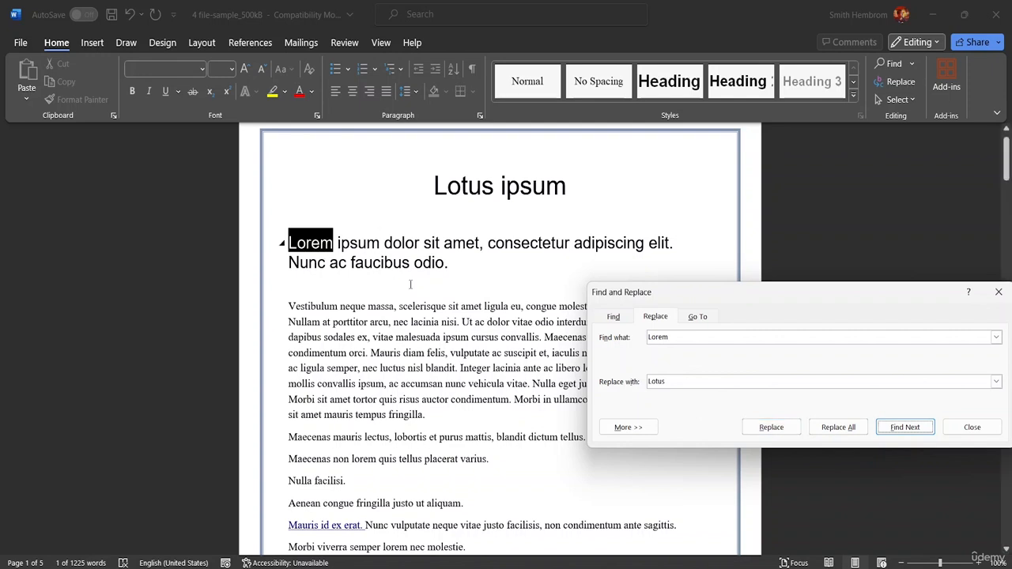
left_click(781, 432)
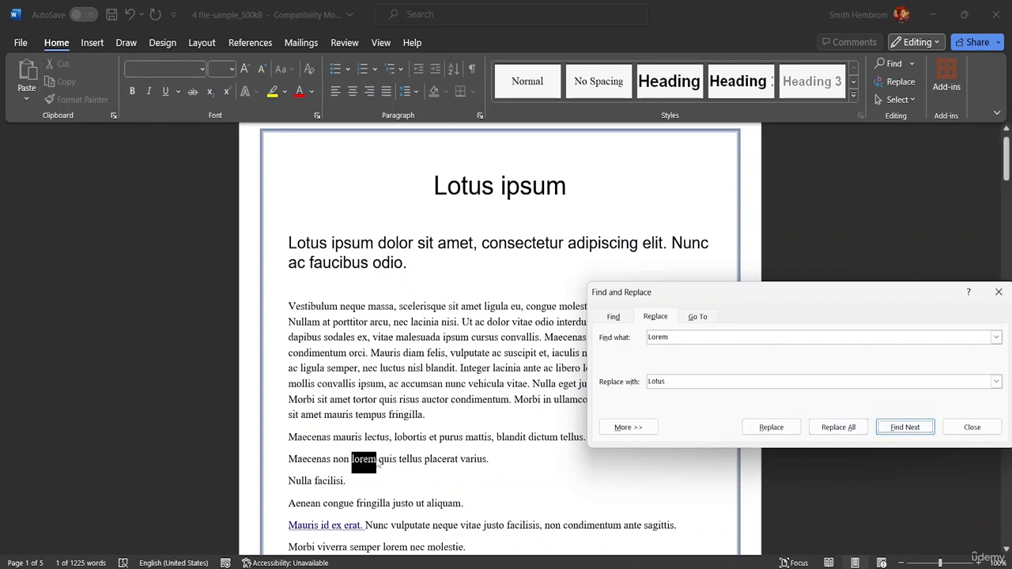
Skip through the next few "Lorem" matches, replace all remaining ones with "Lotus", and close Find and Replace.
left_click(909, 428)
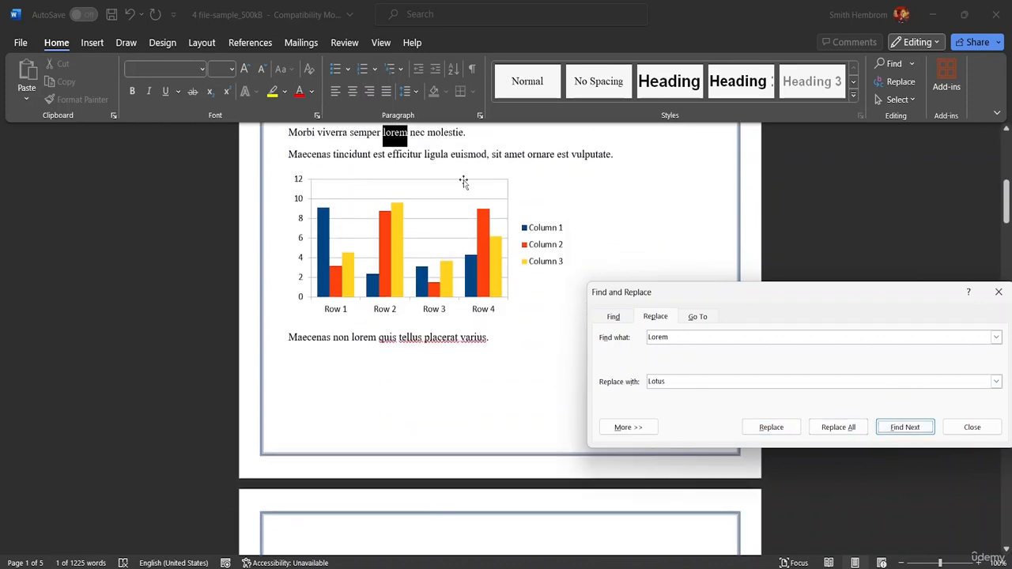
left_click(909, 428)
left_click(909, 428)
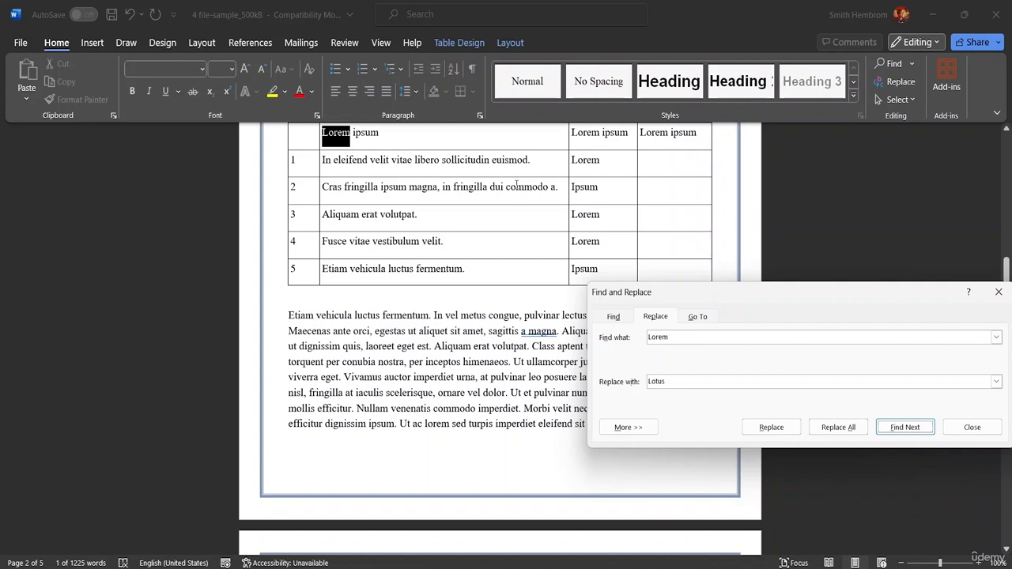
left_click(839, 427)
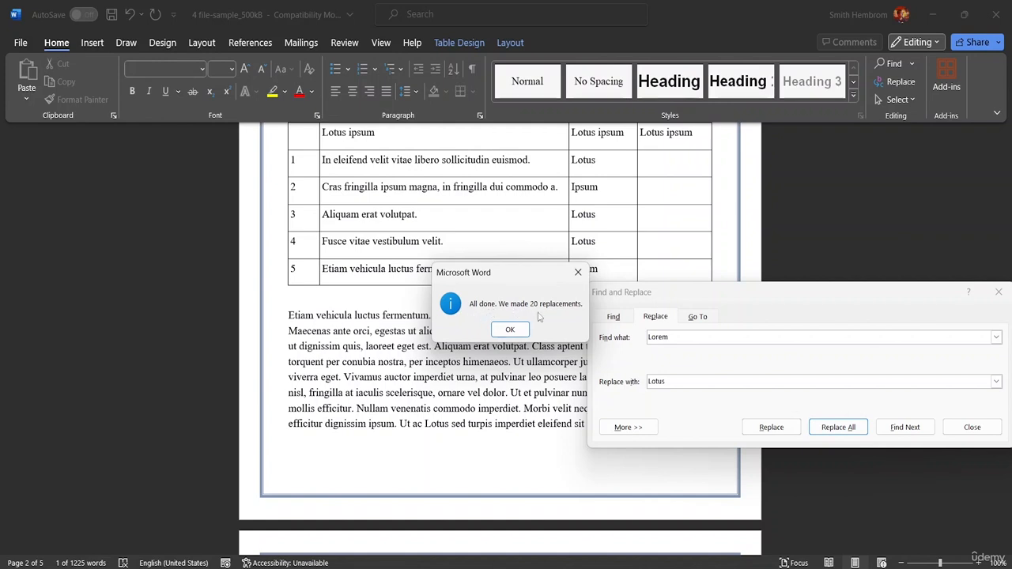
left_click(510, 330)
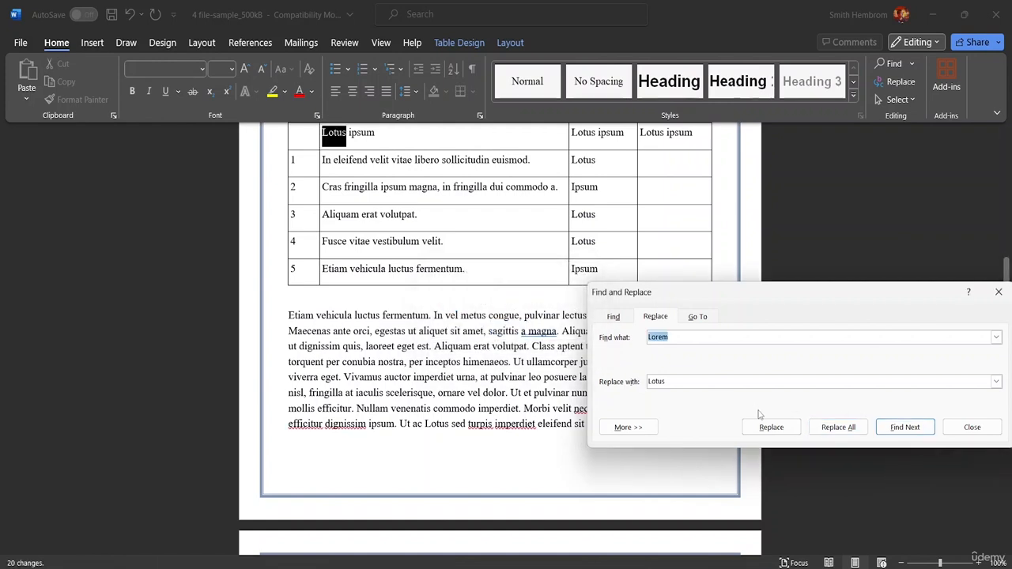
left_click(974, 431)
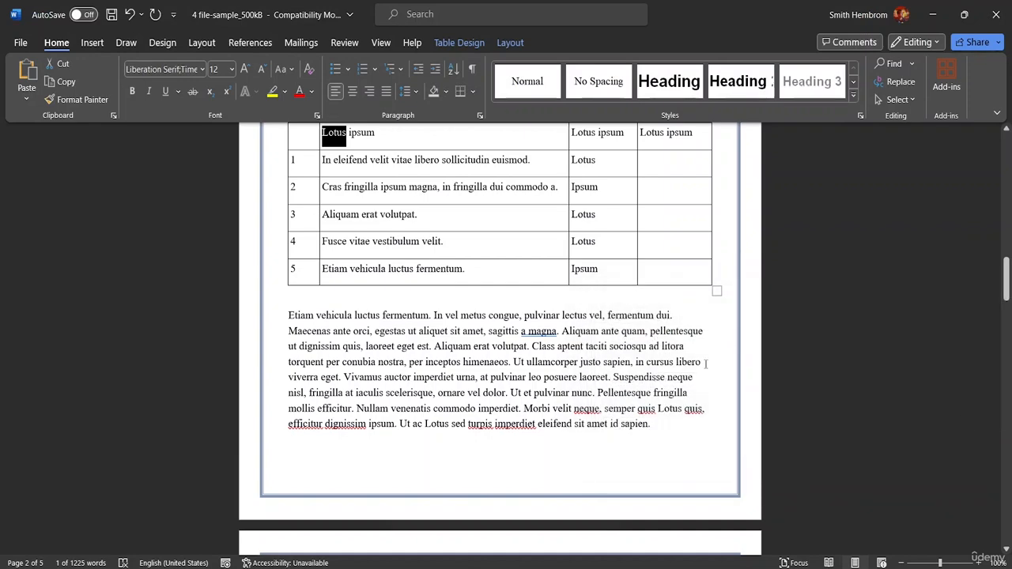
Make the words "blandit dictum tellus." below the first body paragraph on page 1 italic and bold.
scroll(535, 317, "up", 10)
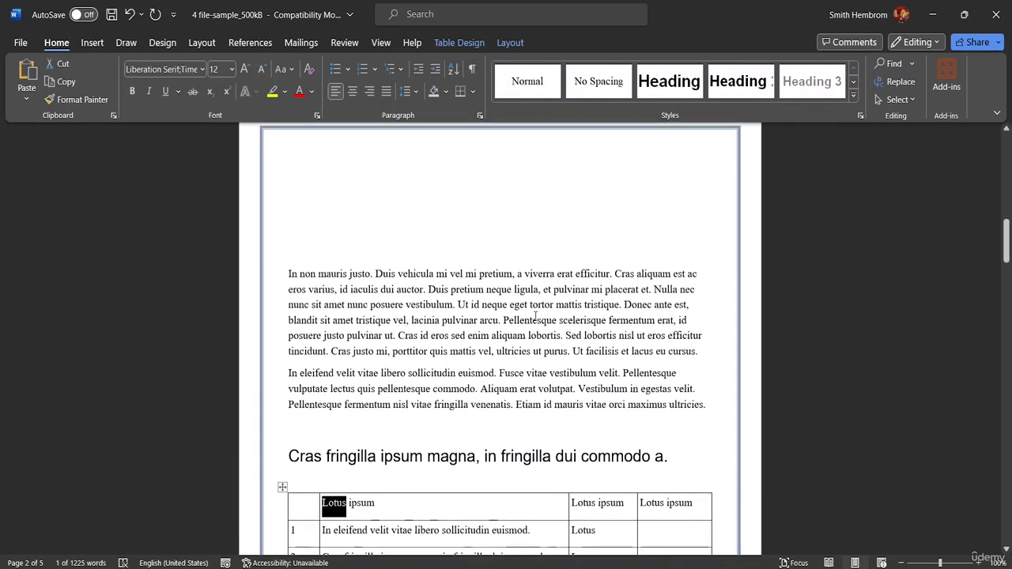
scroll(535, 317, "up", 10)
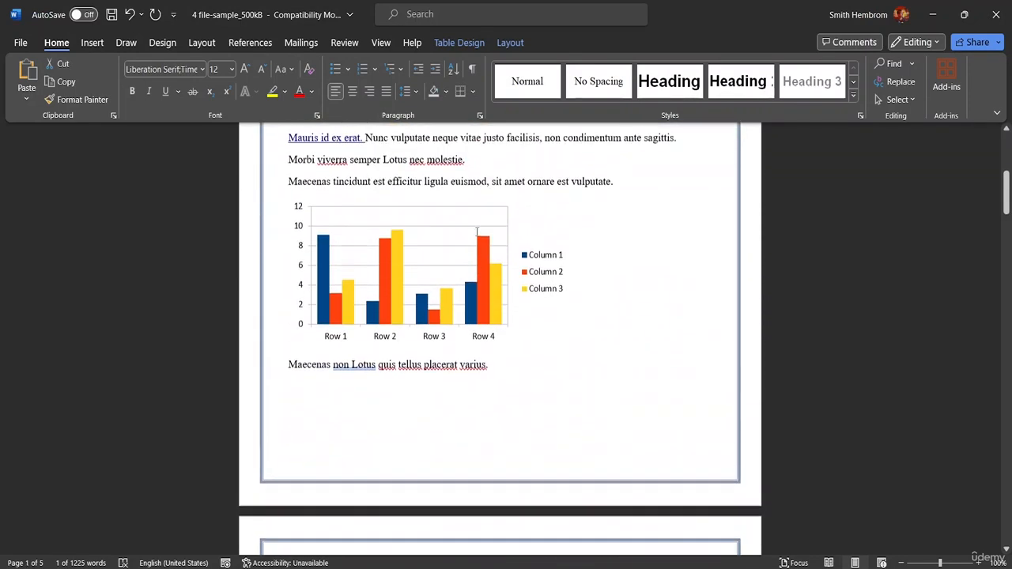
scroll(477, 231, "up", 3)
scroll(477, 231, "up", 8)
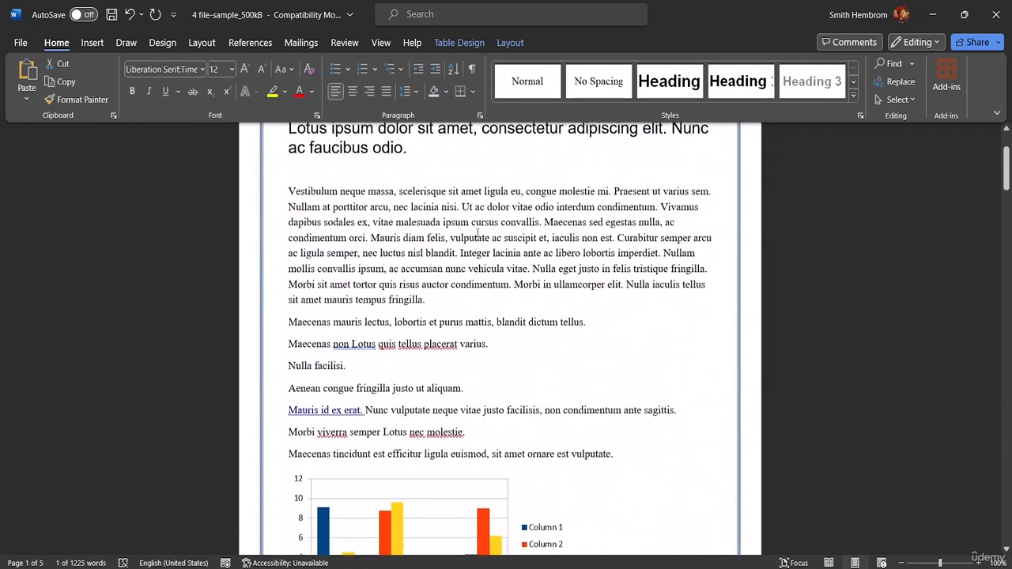
scroll(475, 232, "down", 1)
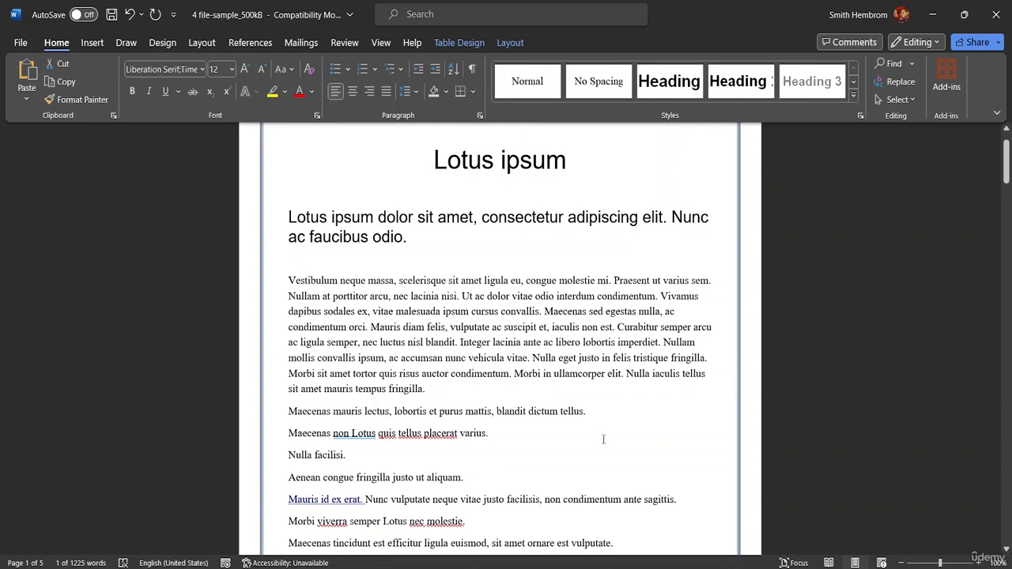
left_click_drag(588, 411, 522, 412)
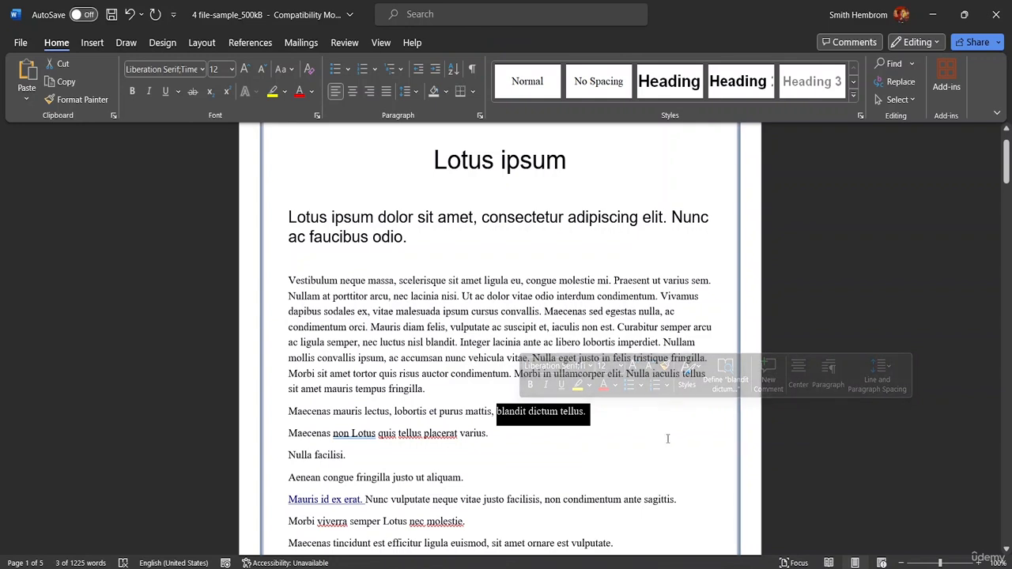
key("ctrl+i")
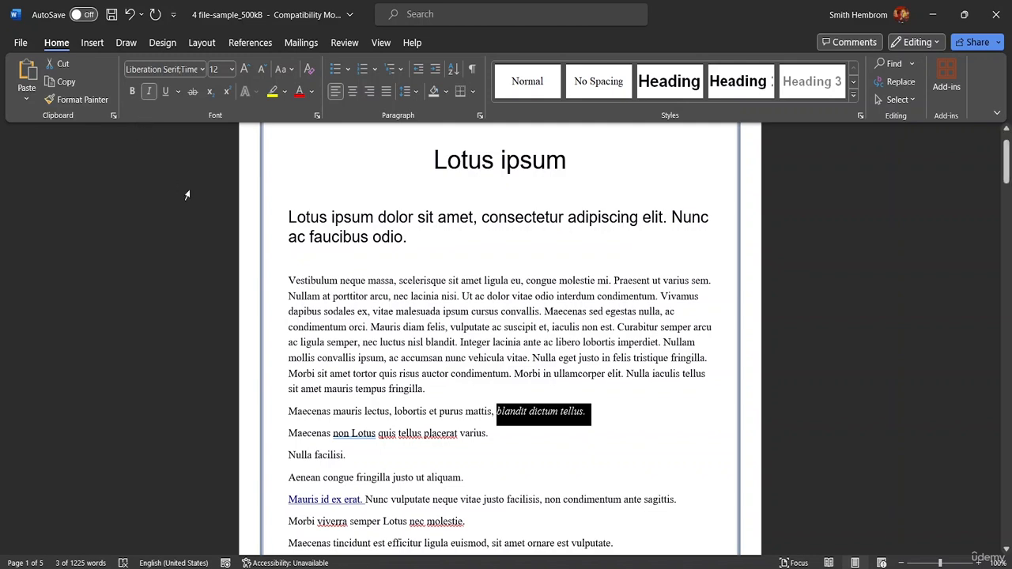
key("ctrl+b")
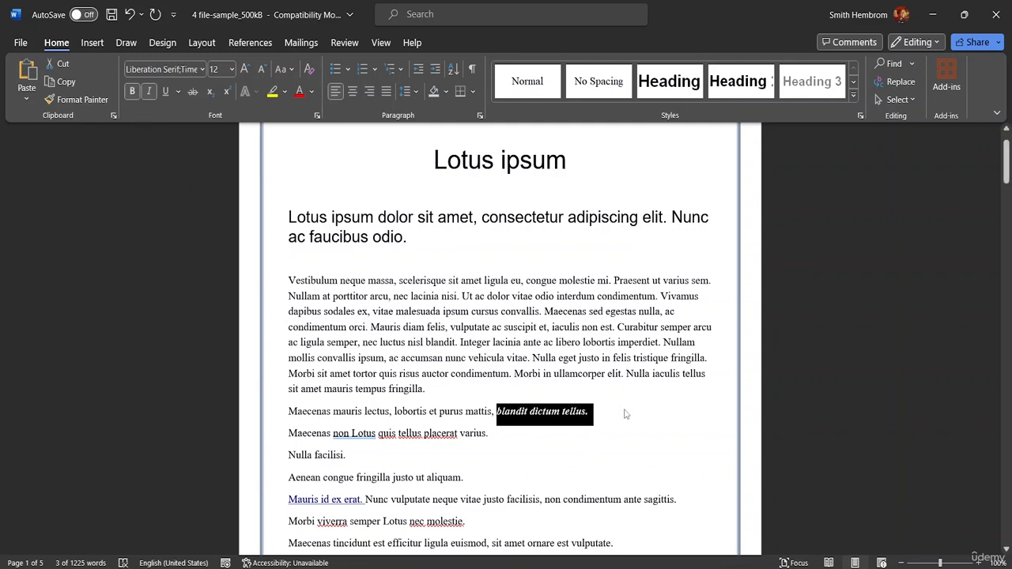
key("ctrl+i")
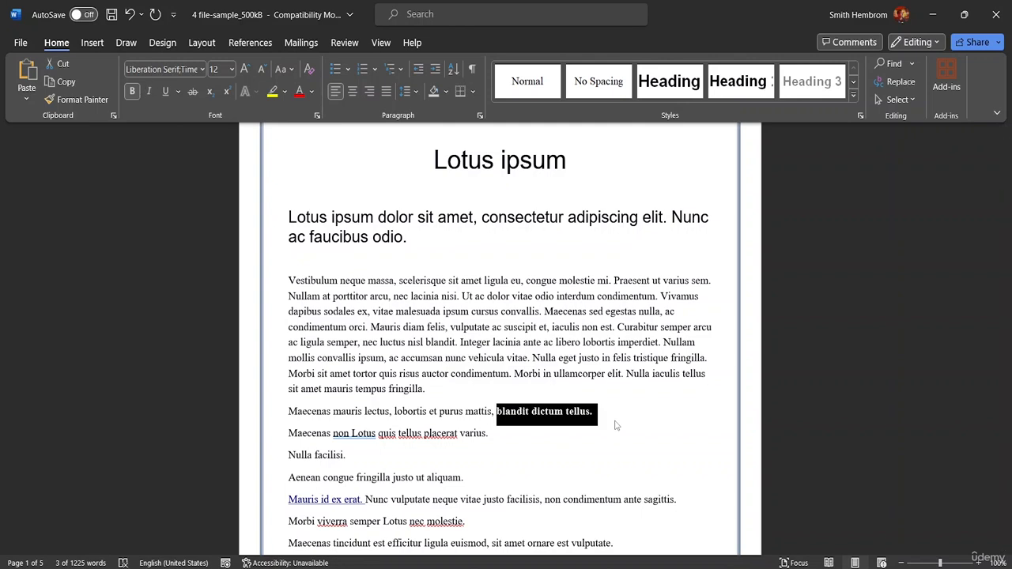
key("ctrl+i")
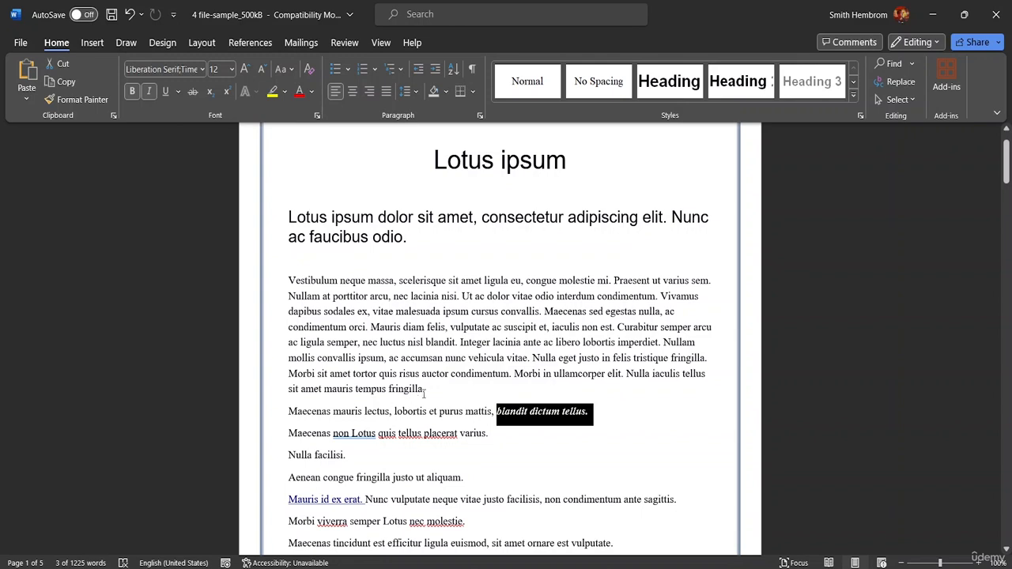
Justify the first body paragraph, from "Vestibulum neque massa" to "tempus fringilla.", and deselect it.
left_click_drag(430, 390, 288, 280)
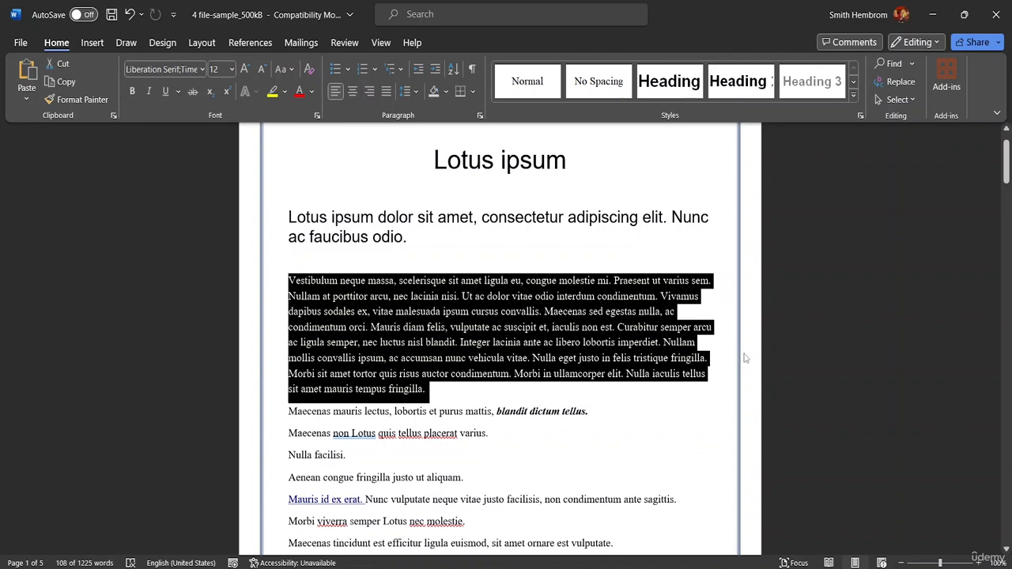
key("ctrl+j")
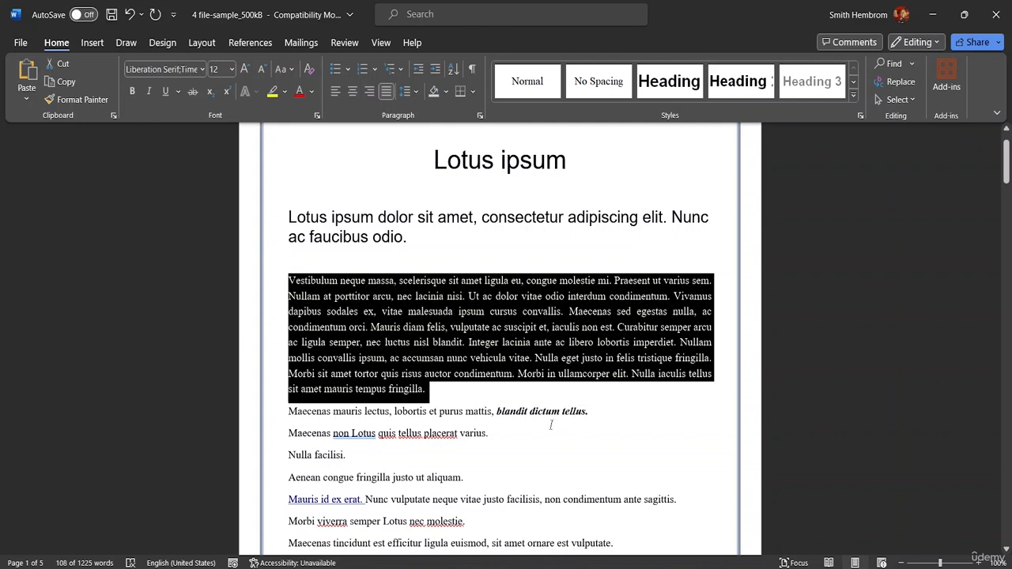
left_click(443, 452)
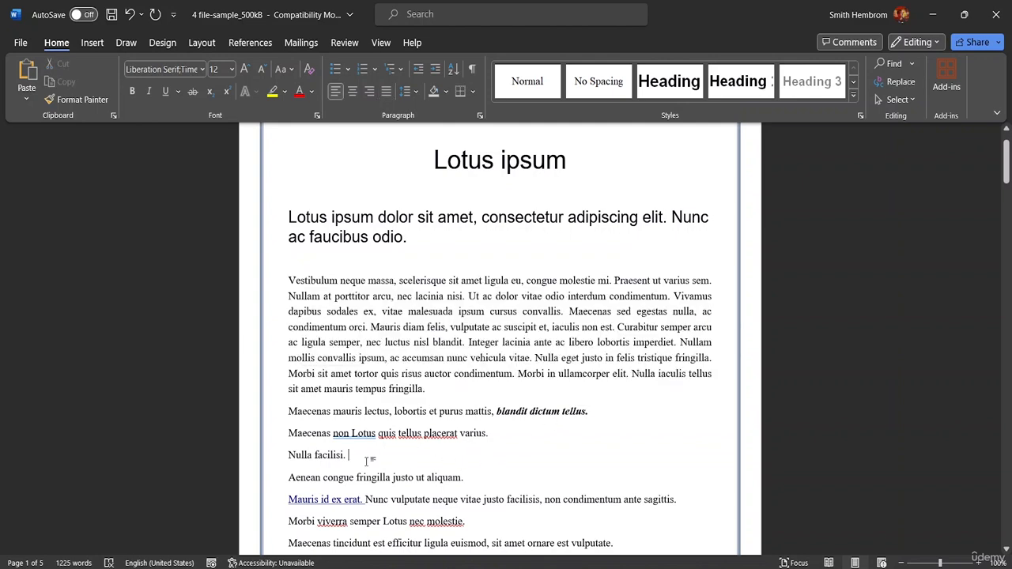
left_click(288, 218)
scroll(463, 360, "down", 5)
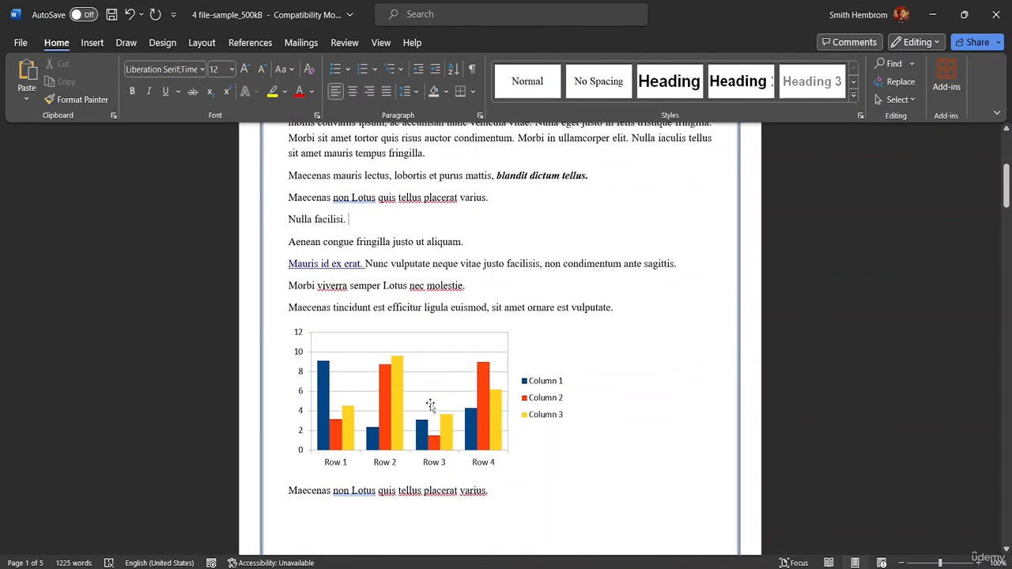
double_click(372, 493)
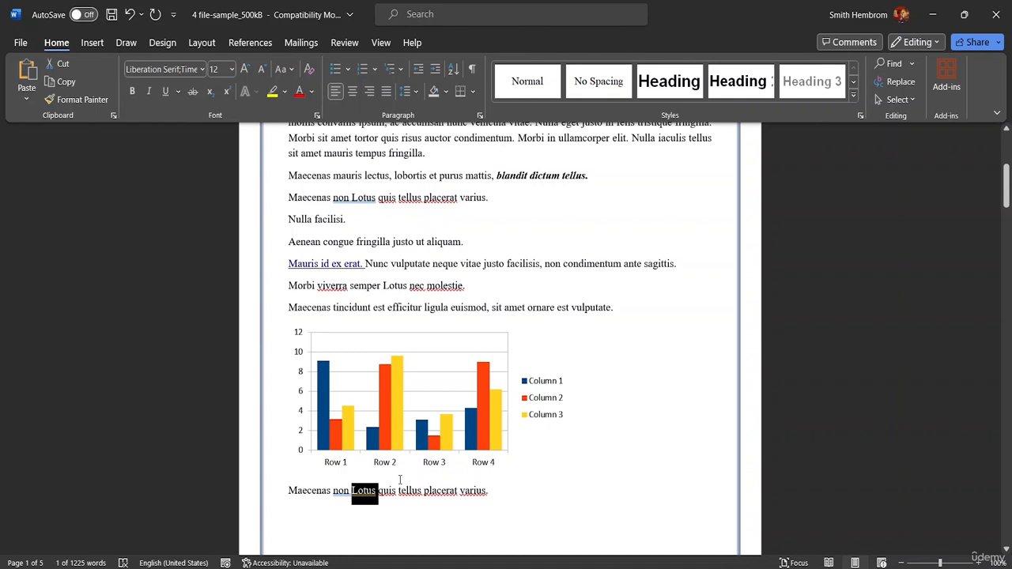
key("ctrl+h")
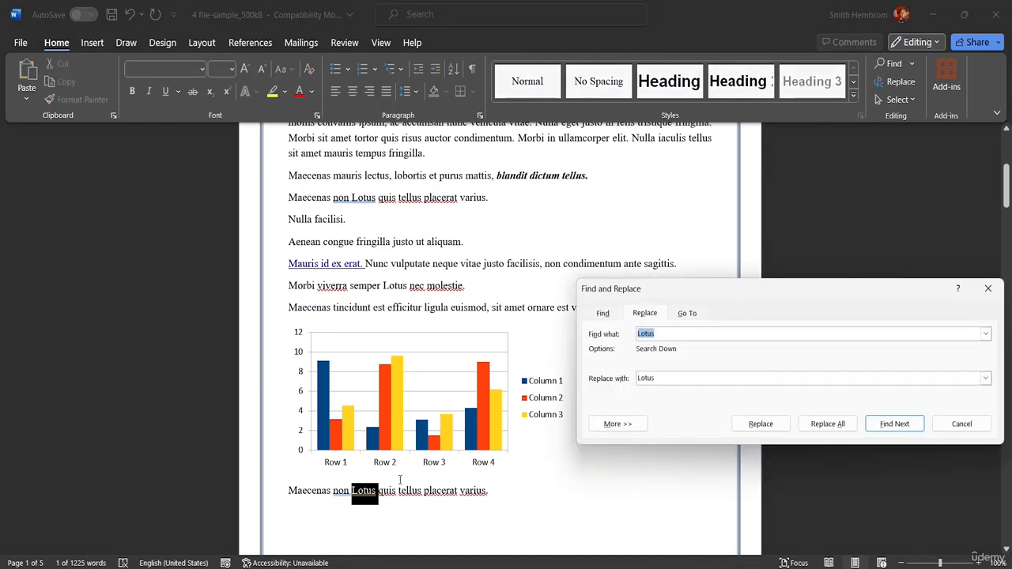
left_click(987, 289)
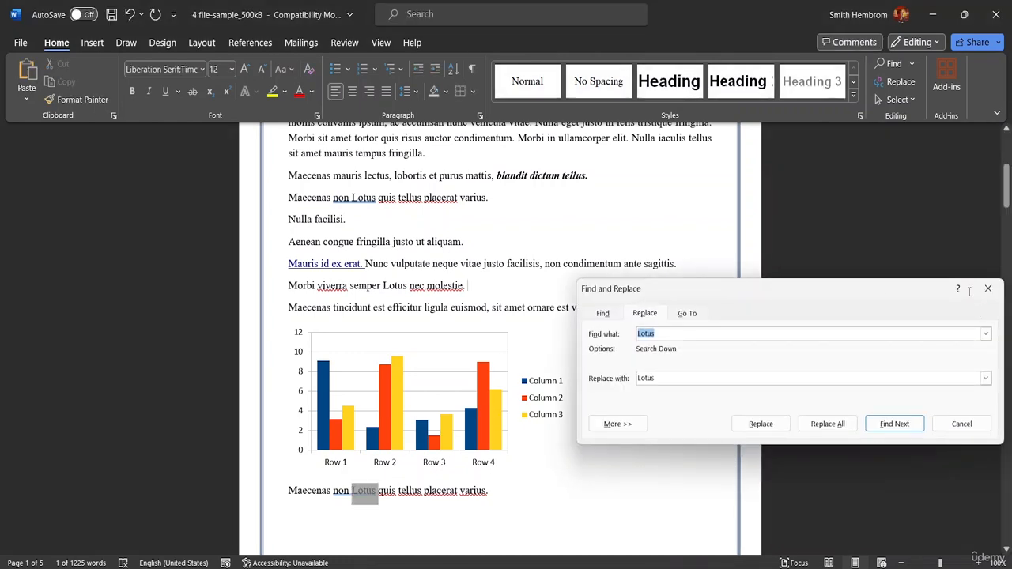
left_click(983, 289)
Select "Lotus" in the line below the chart, and review the Replace, Go To and Find options before closing the dialog.
left_click_drag(371, 491, 351, 491)
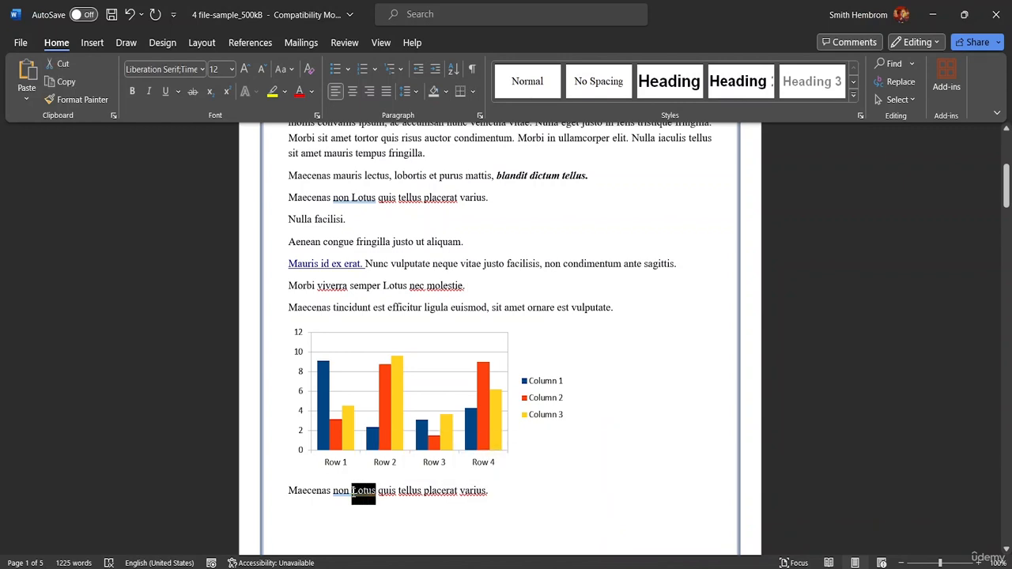
key("ctrl+h")
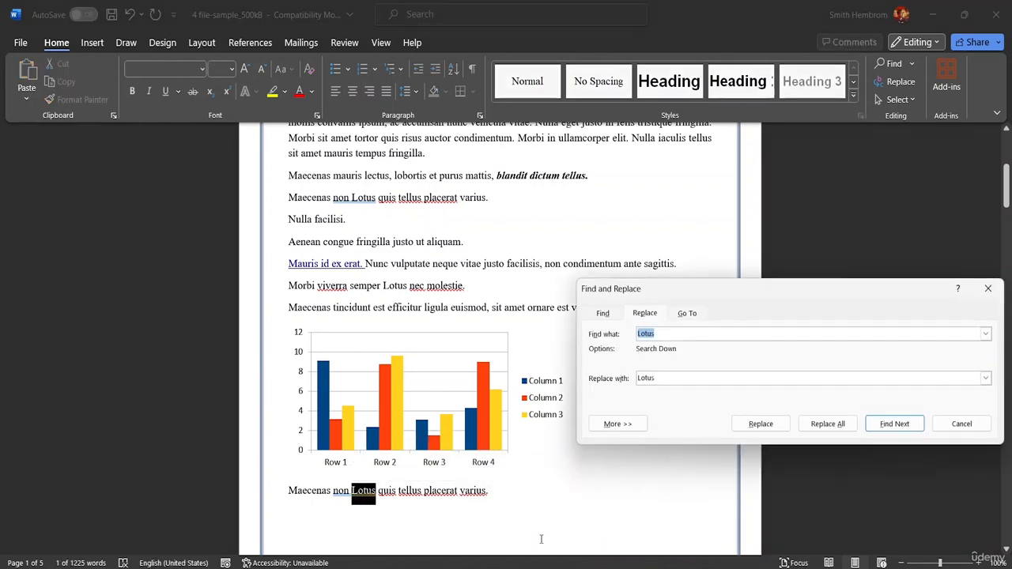
left_click(686, 313)
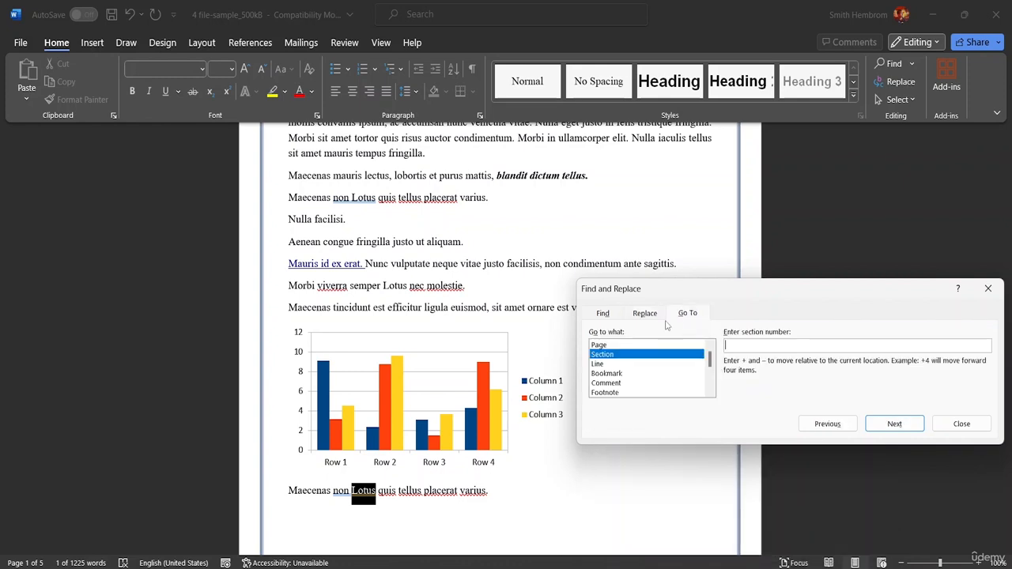
left_click(605, 316)
left_click_drag(764, 288, 683, 175)
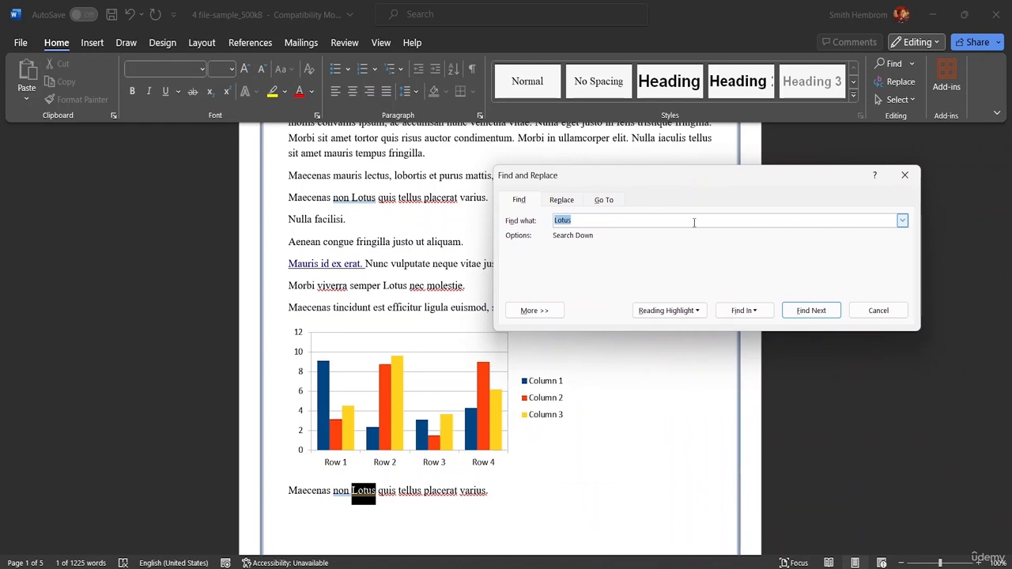
left_click(904, 175)
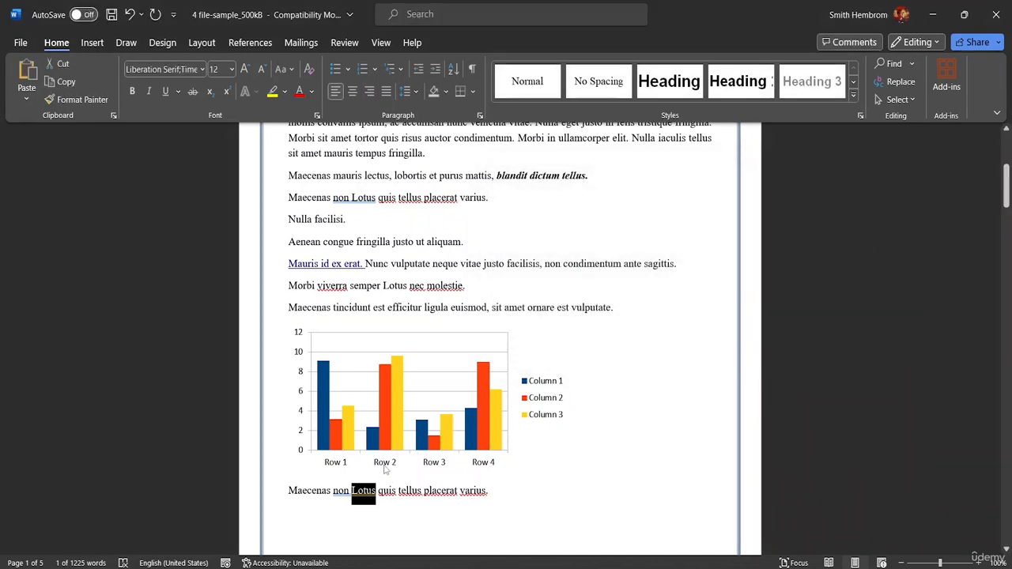
Hyperlink the selected word "Lotus" below the chart to the tp204-background-05 JPG in the vintage-ornamental-frame-beige-background folder.
key("ctrl+k")
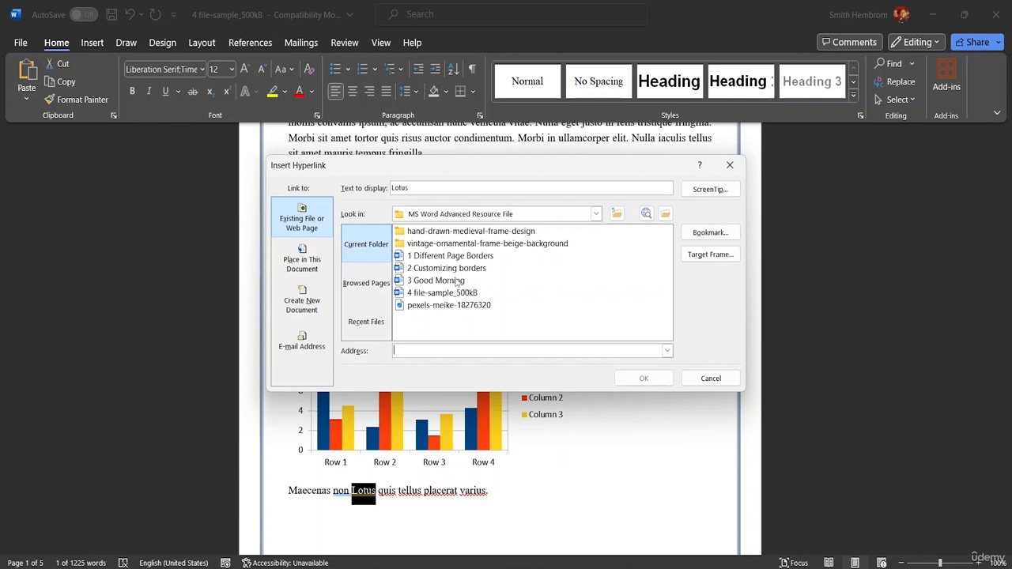
double_click(454, 245)
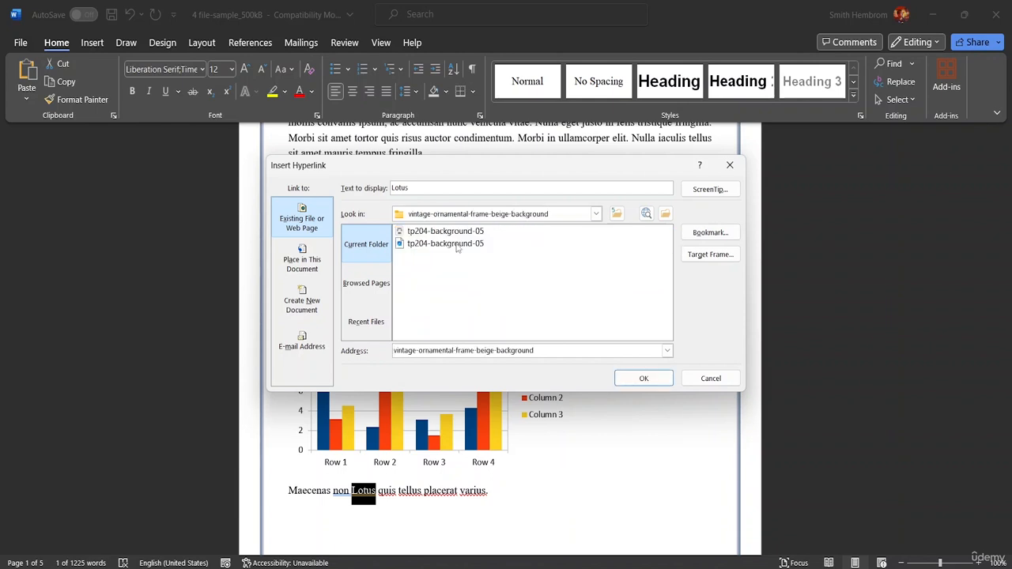
left_click(425, 248)
left_click(638, 377)
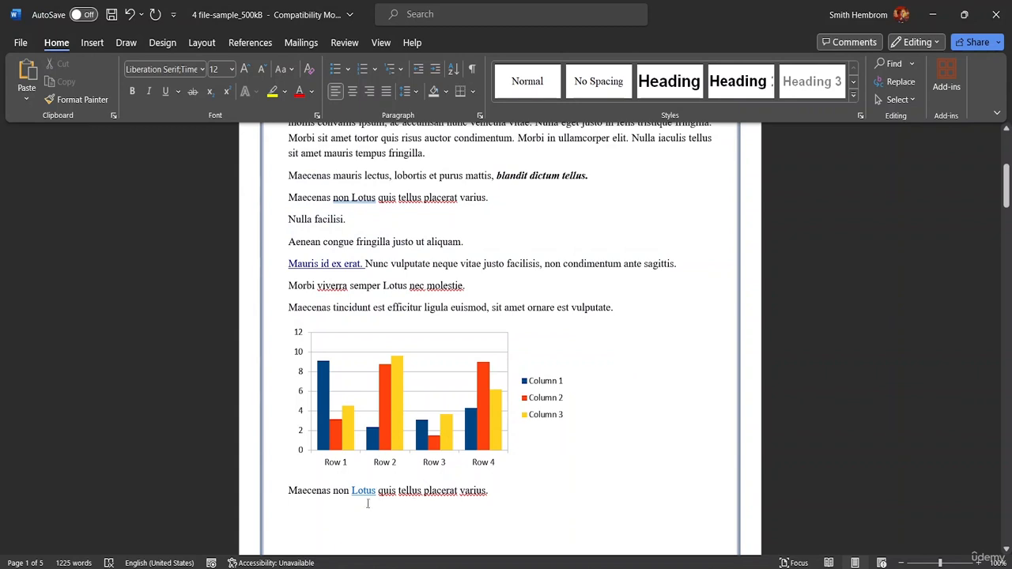
Follow the "Lotus" hyperlink below the chart to view the linked image, and close the image viewer.
mouse_move(364, 490)
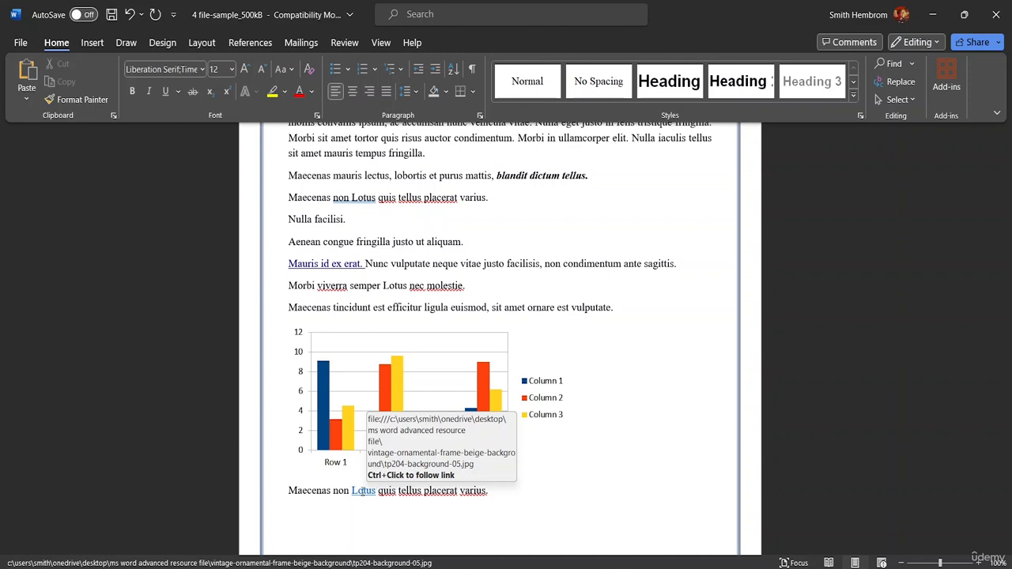
left_click(362, 493, "ctrl")
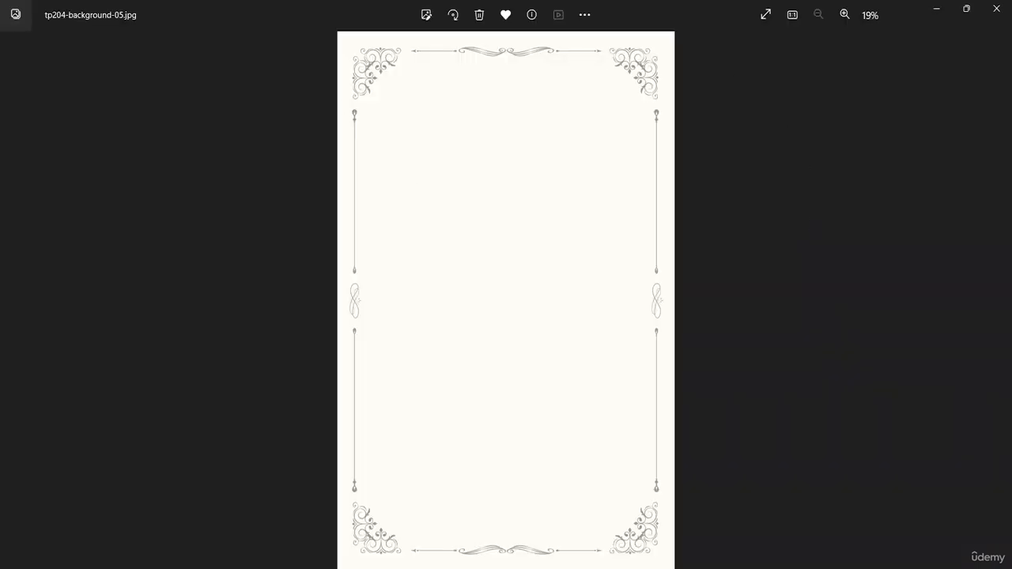
left_click(996, 8)
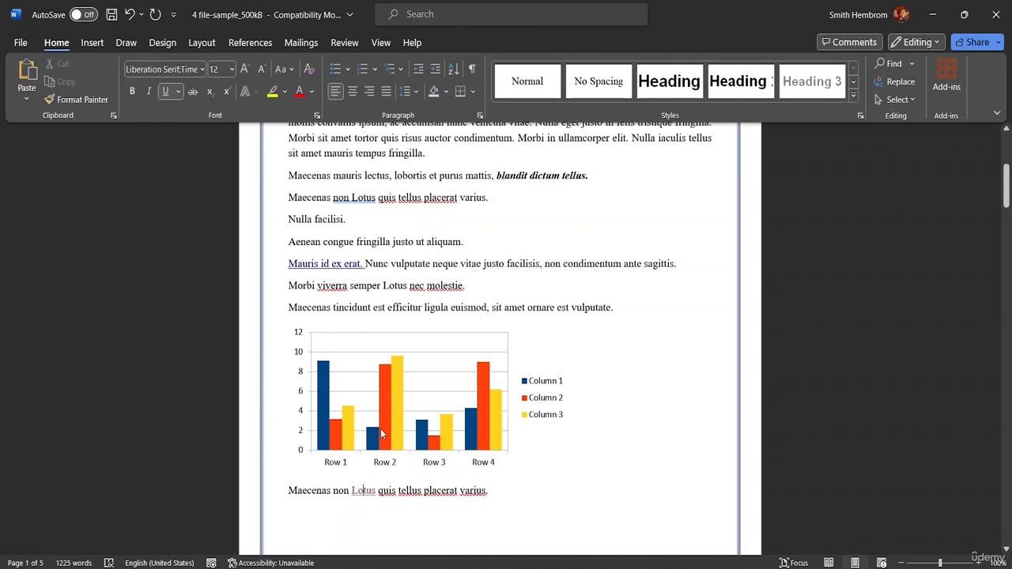
mouse_move(376, 437)
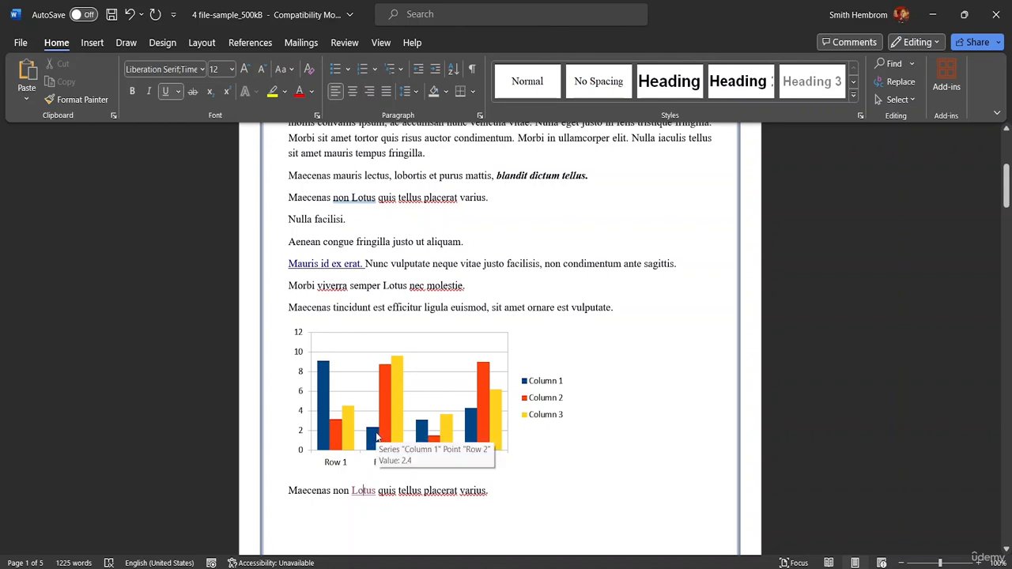
Center the "Etiam vehicula luctus fermentum" paragraph below the table on page 2, and align it left again.
scroll(585, 326, "up", 3)
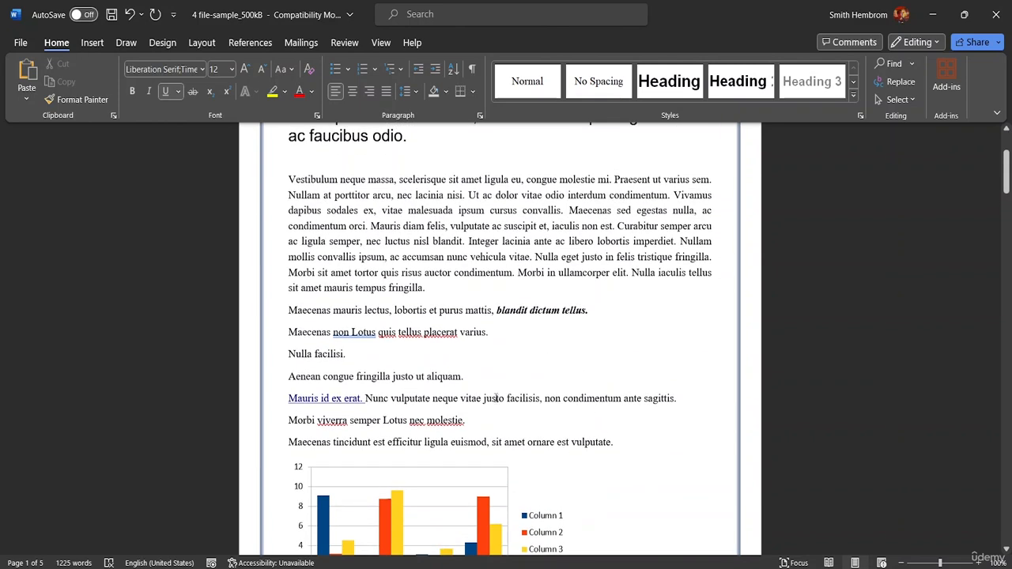
scroll(470, 350, "up", 2)
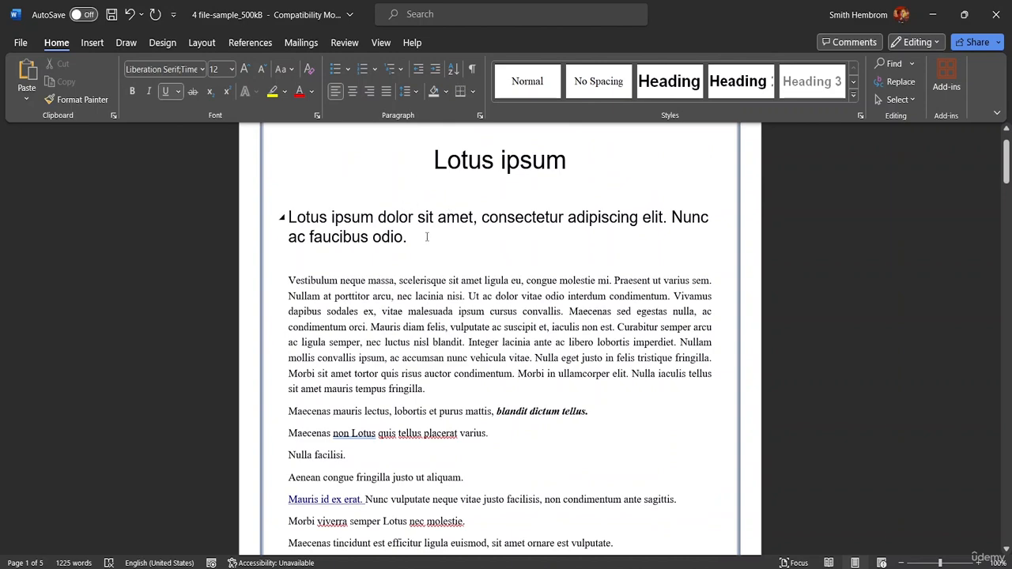
scroll(500, 340, "down", 2)
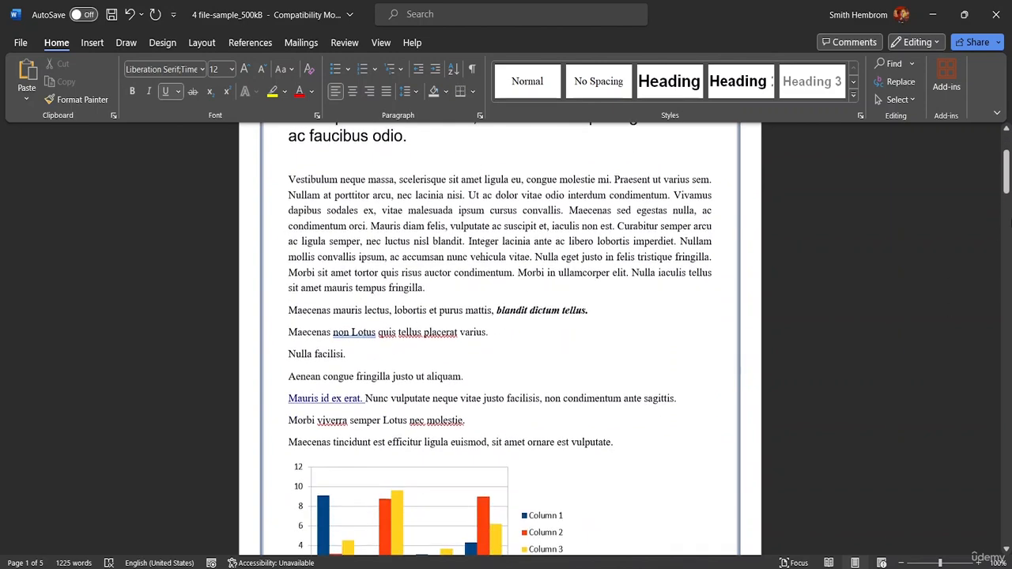
left_click_drag(1006, 183, 1006, 271)
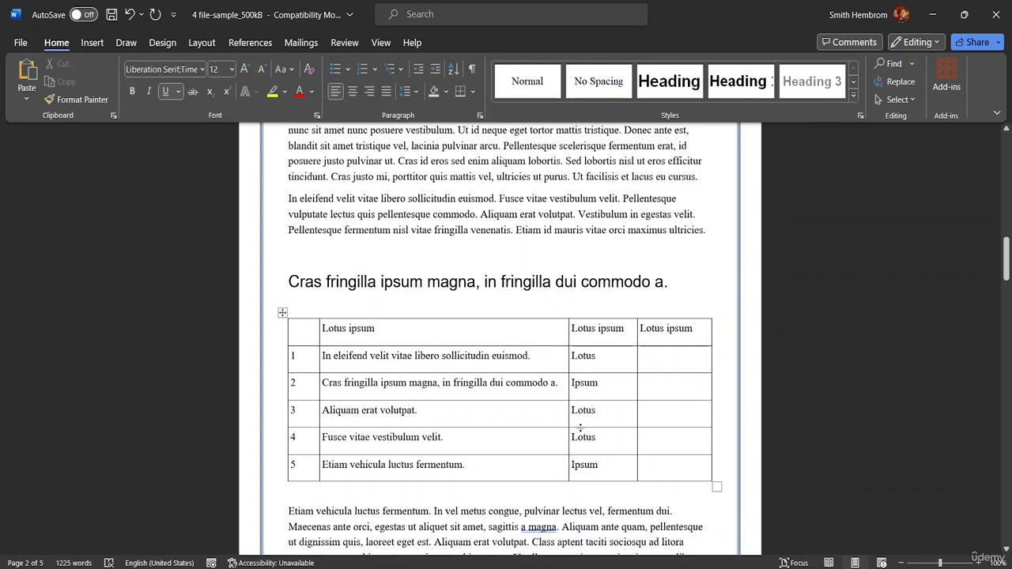
scroll(511, 400, "down", 5)
scroll(527, 362, "up", 2)
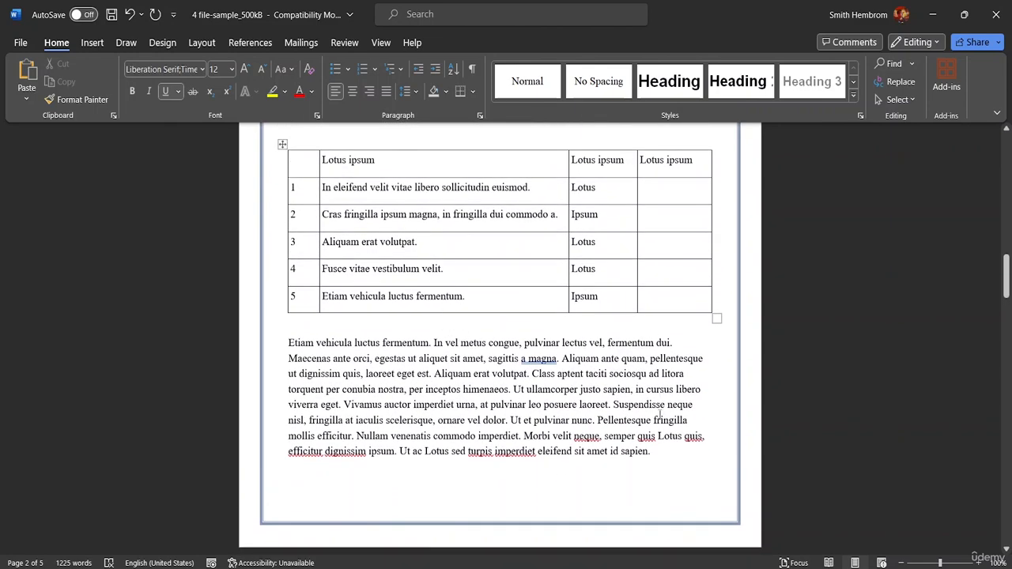
left_click_drag(657, 456, 283, 342)
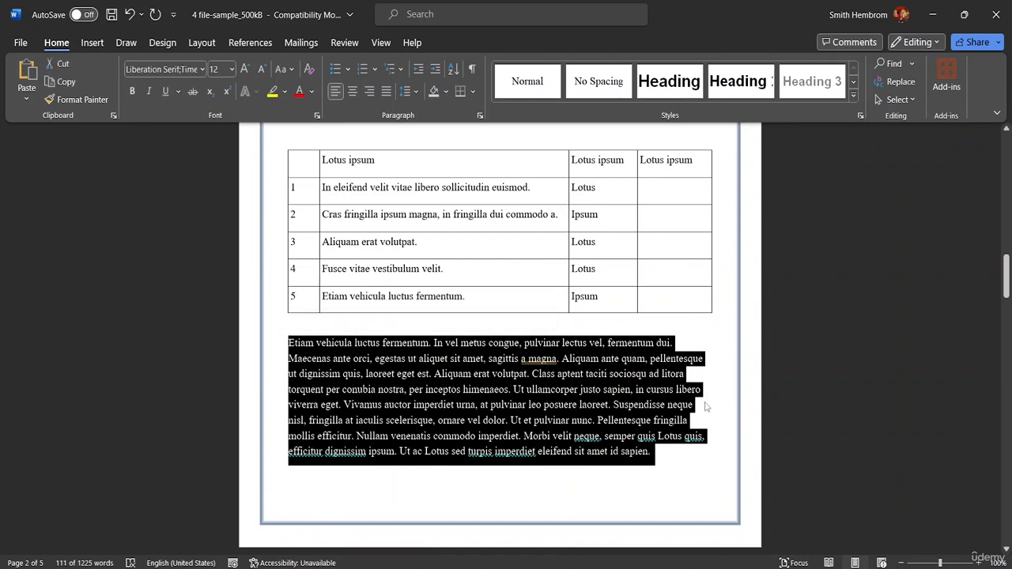
left_click(352, 92)
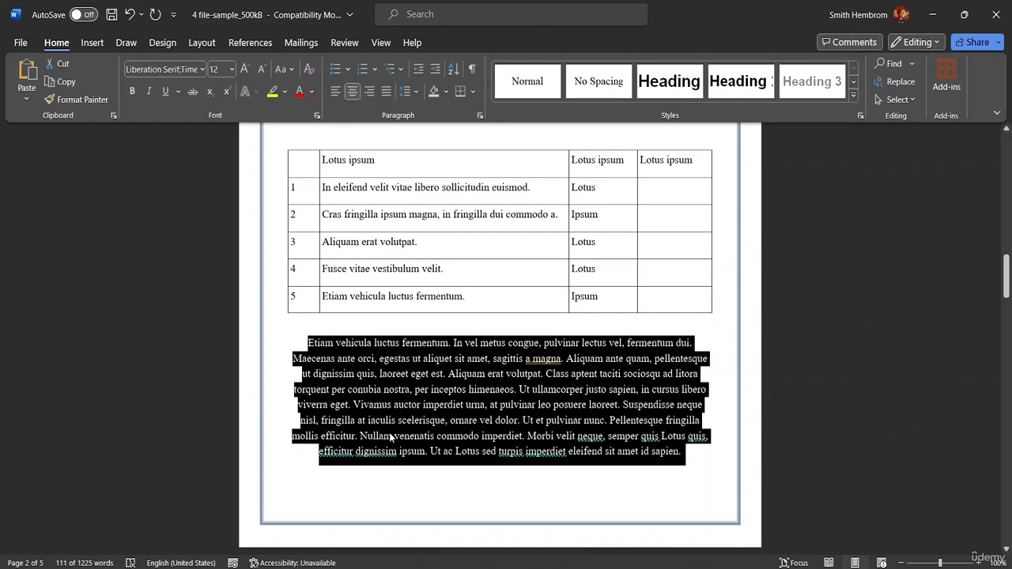
key("ctrl+l")
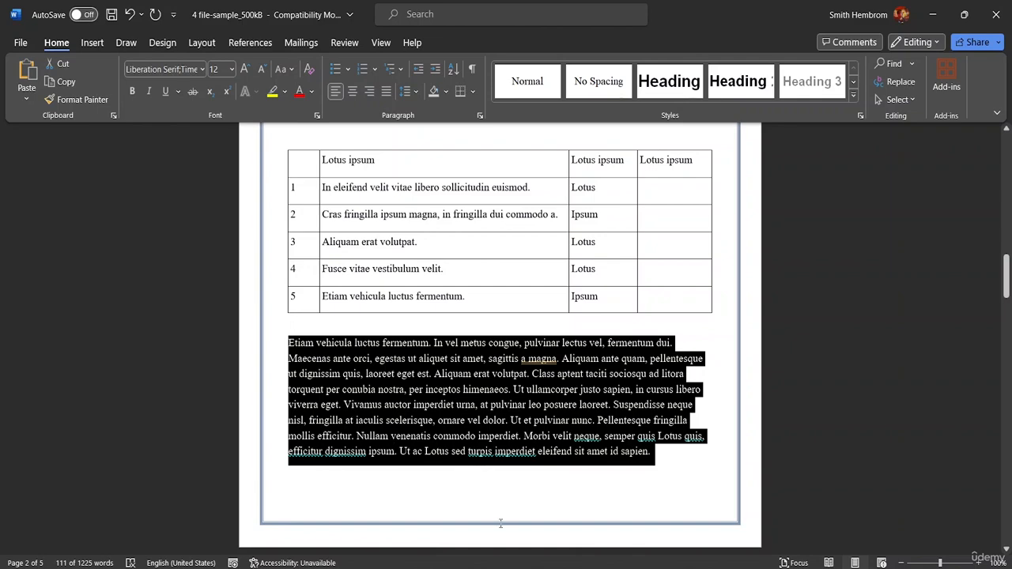
Indent the paragraph starting "Nunc ac faucibus odio" on page 3 repeatedly until it is a narrow column.
scroll(529, 484, "down", 3)
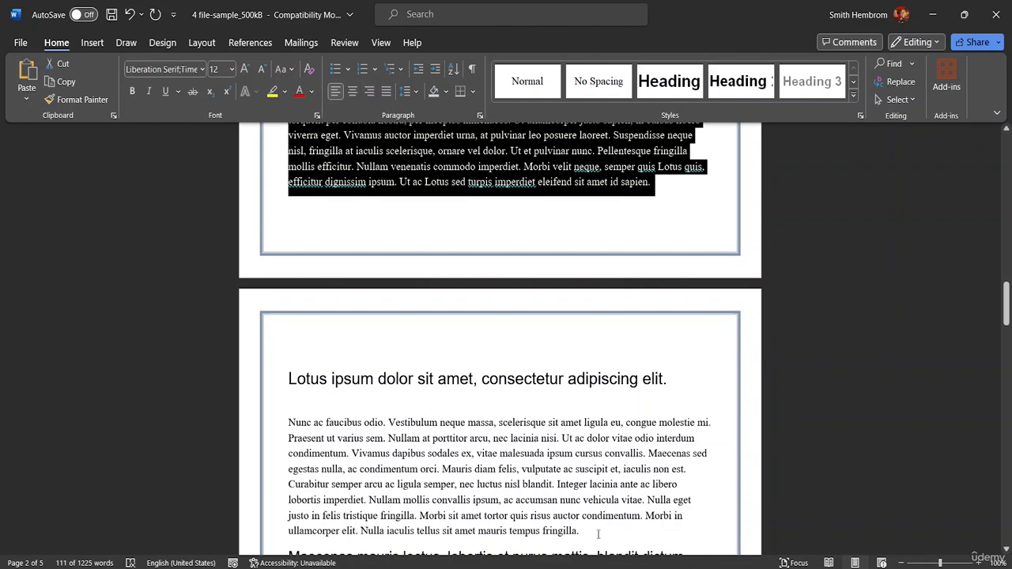
left_click_drag(598, 534, 288, 484)
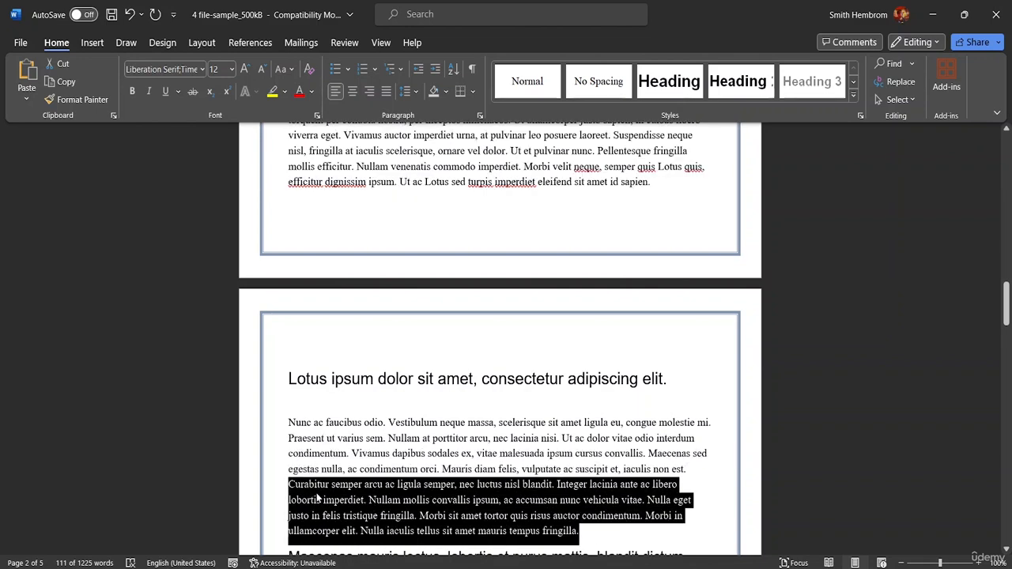
left_click(613, 540)
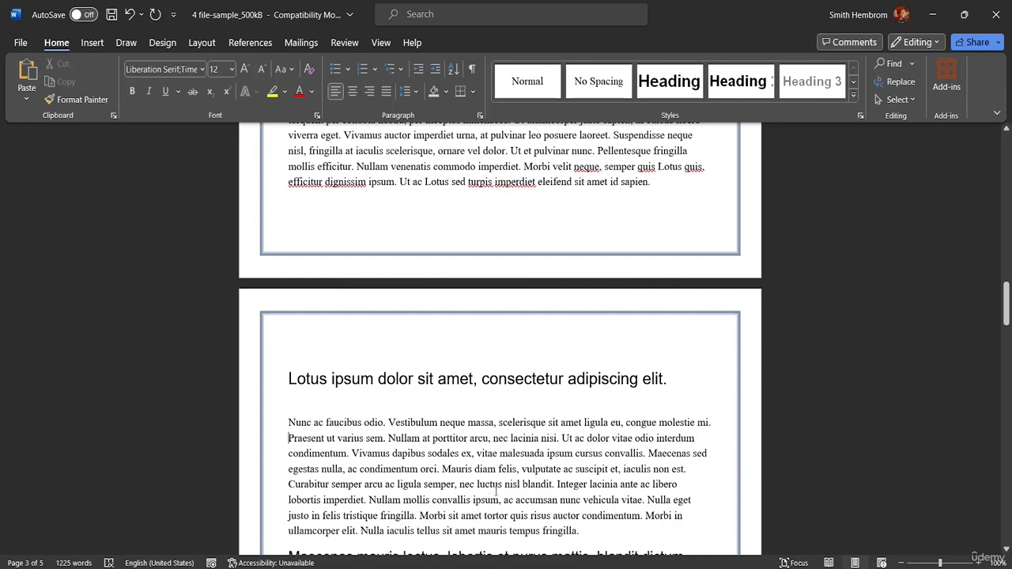
key("ctrl+m")
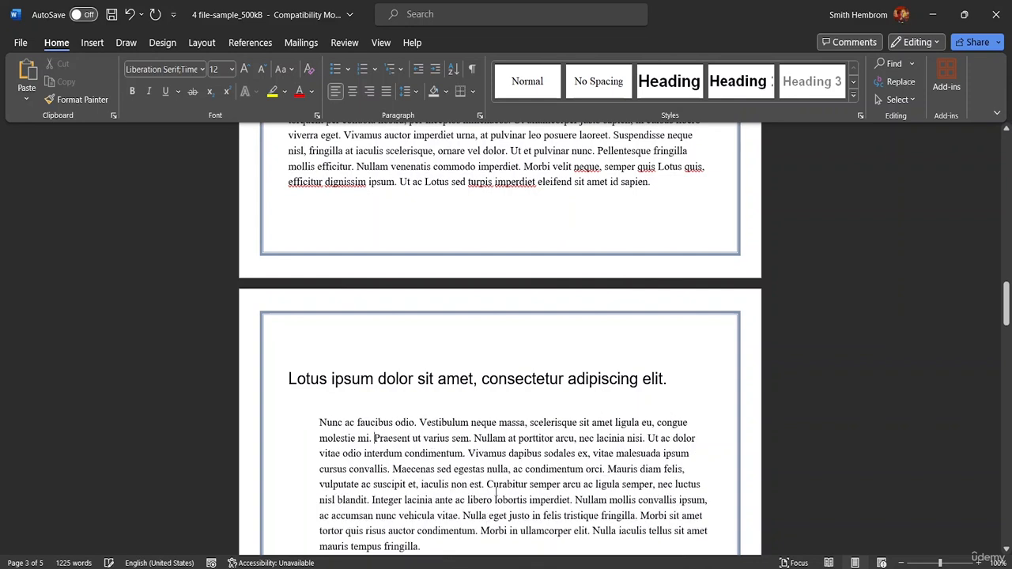
key("ctrl+m")
key("ctrl+m")
key("ctrl+m")
key("ctrl+m")
key("ctrl+m")
key("ctrl+m")
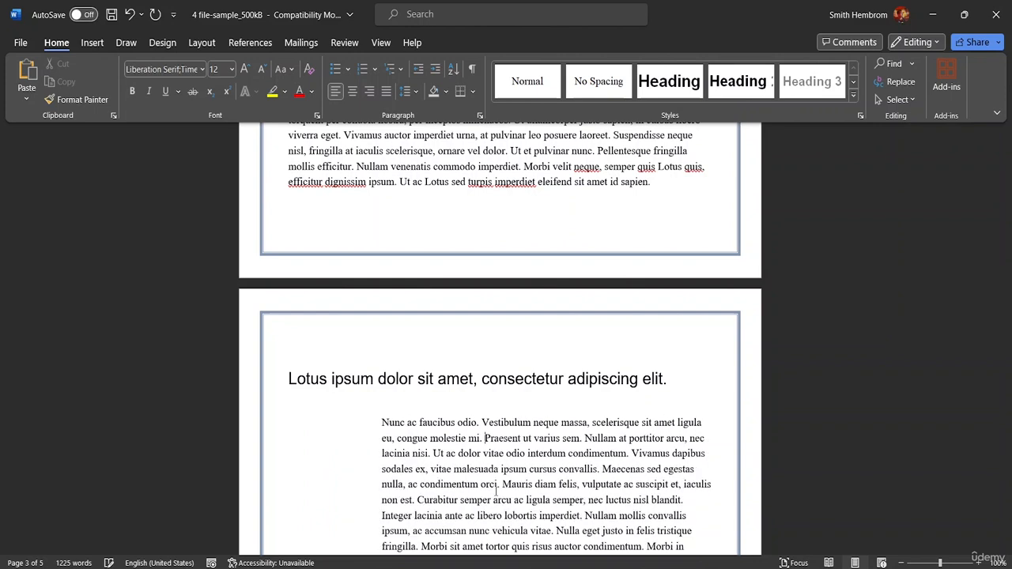
key("ctrl+m")
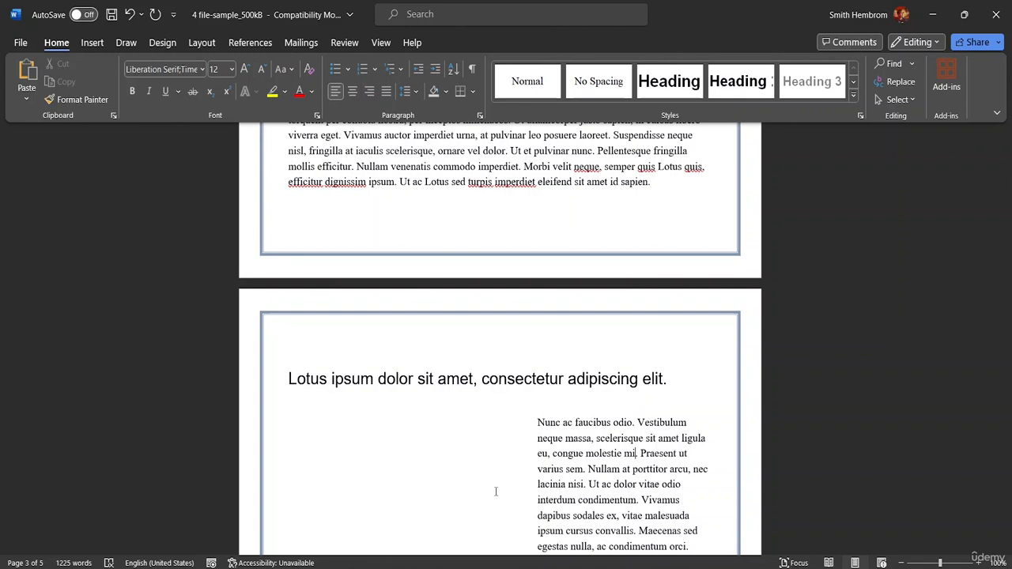
Remove all the added indents from the "Nunc ac faucibus odio" paragraph, bringing it back to the margin.
key("ctrl+shift+m")
key("ctrl+shift+m")
key("ctrl+shift+m")
key("ctrl+shift+m")
key("ctrl+shift+m")
key("ctrl+shift+m")
key("ctrl+shift+m")
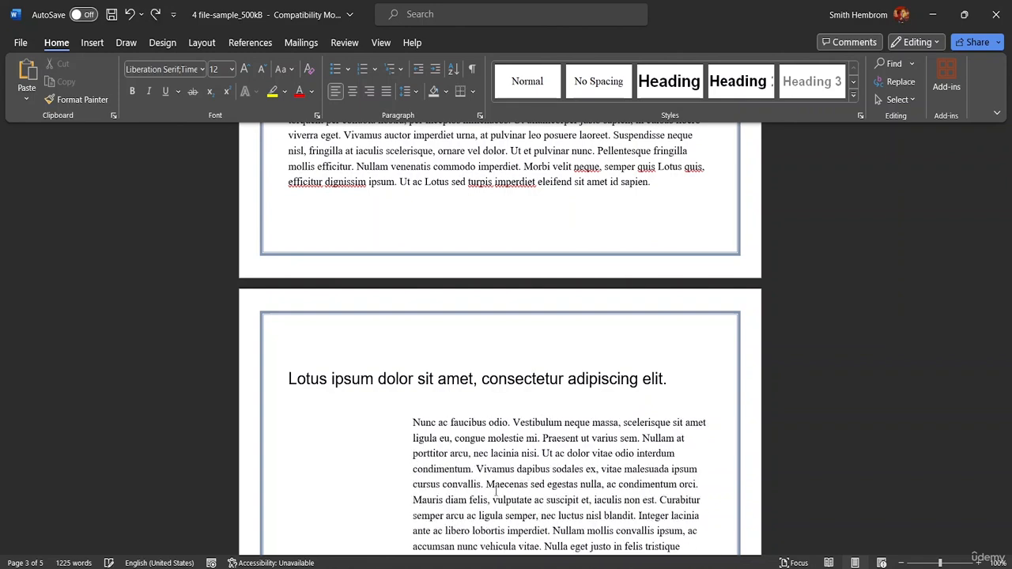
key("ctrl+shift+m")
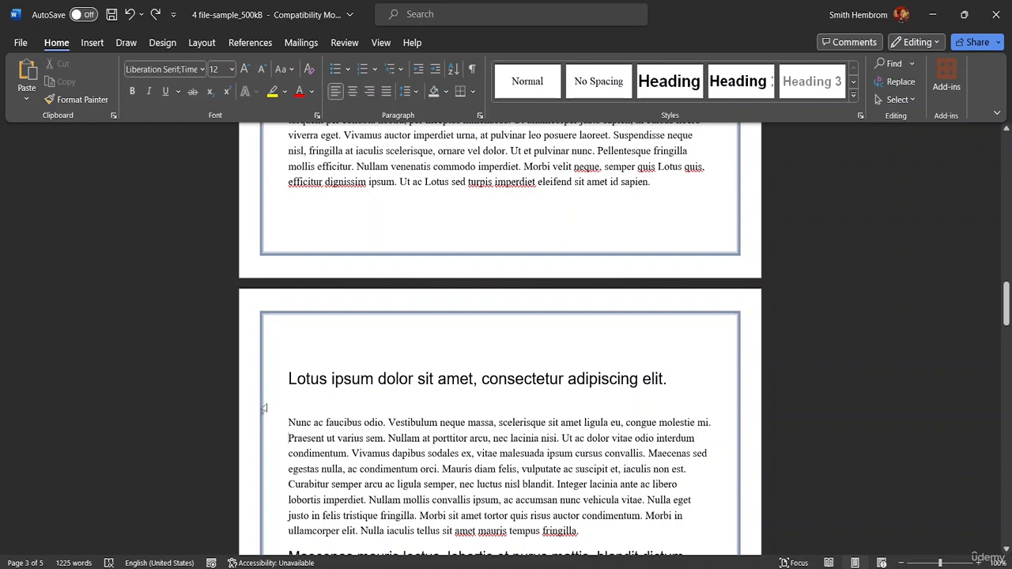
Create a new blank document and preview the other open documents.
left_click(417, 359)
key("ctrl+n")
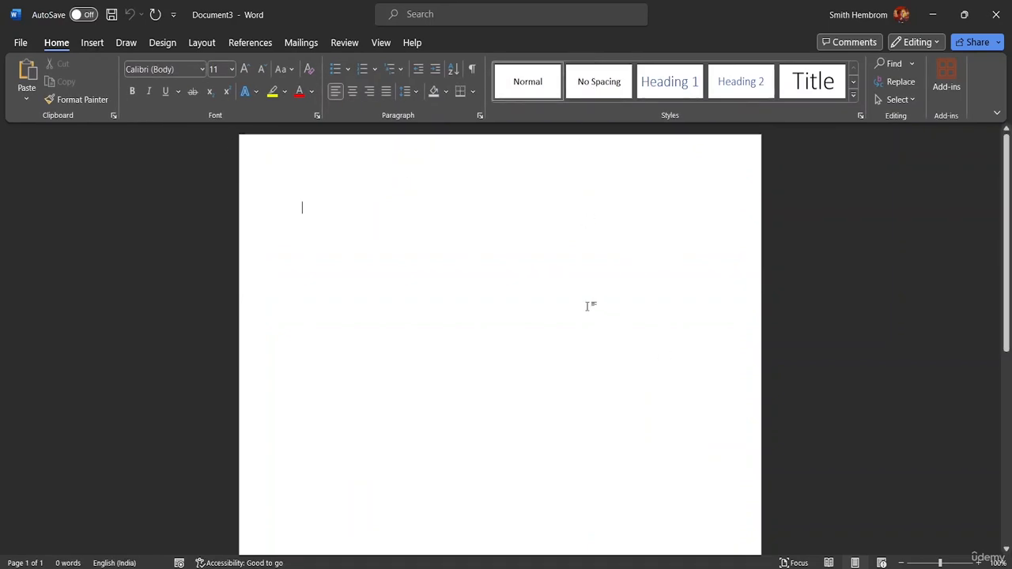
mouse_move(739, 566)
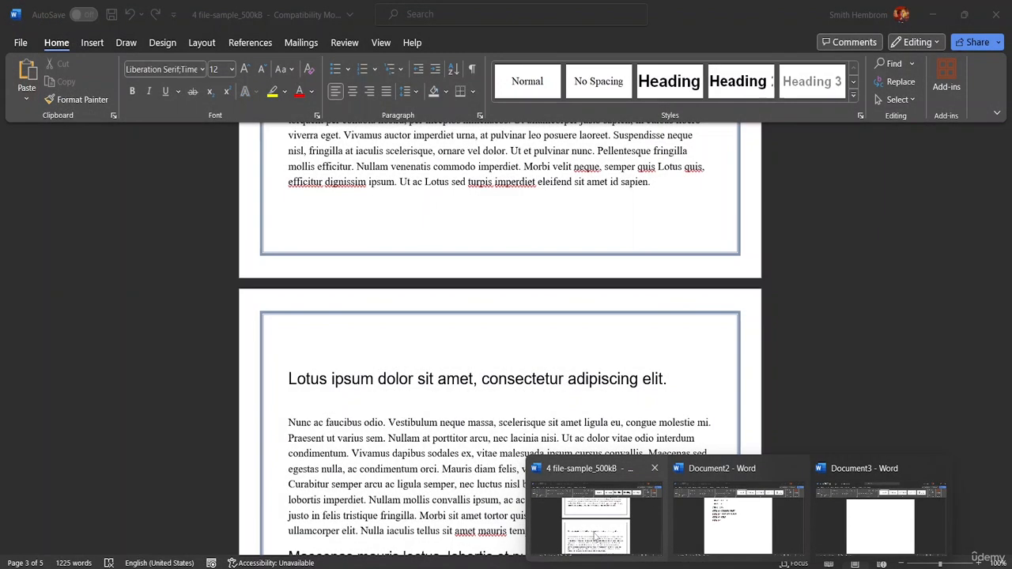
left_click(639, 522)
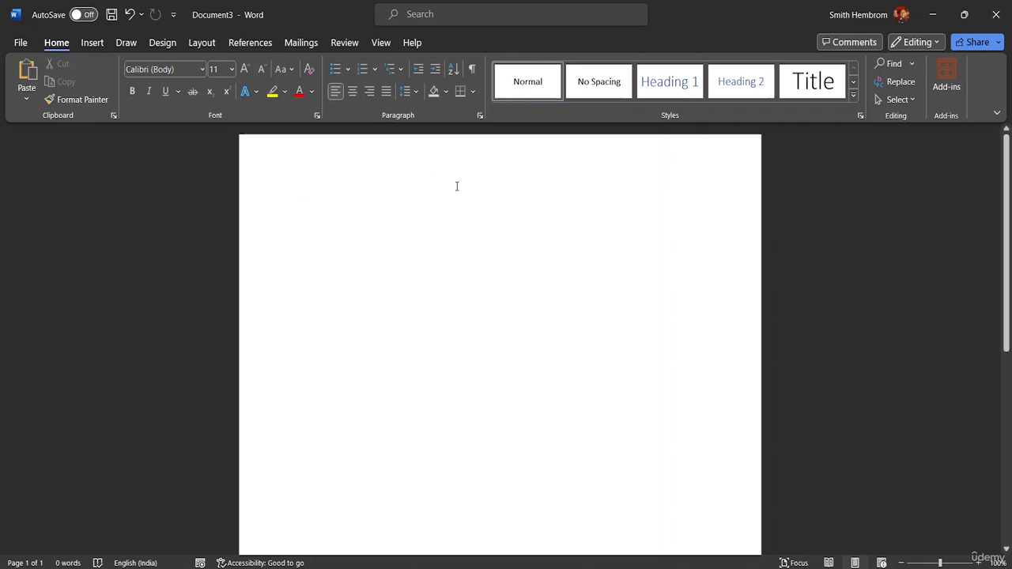
Open the existing document "3 Good Morning" from the MS Word Advanced Resource File folder.
key("ctrl+o")
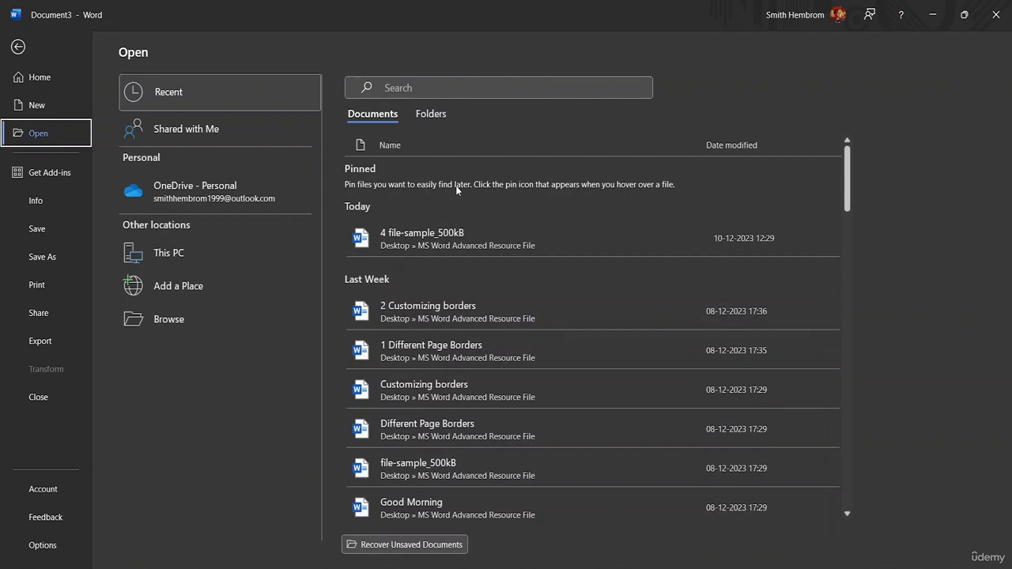
left_click(187, 311)
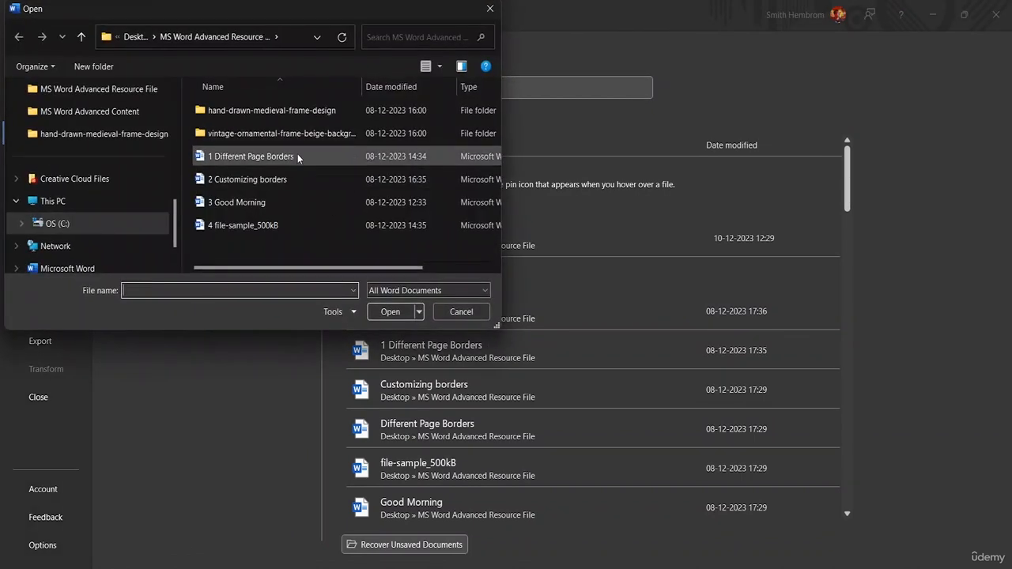
left_click(290, 201)
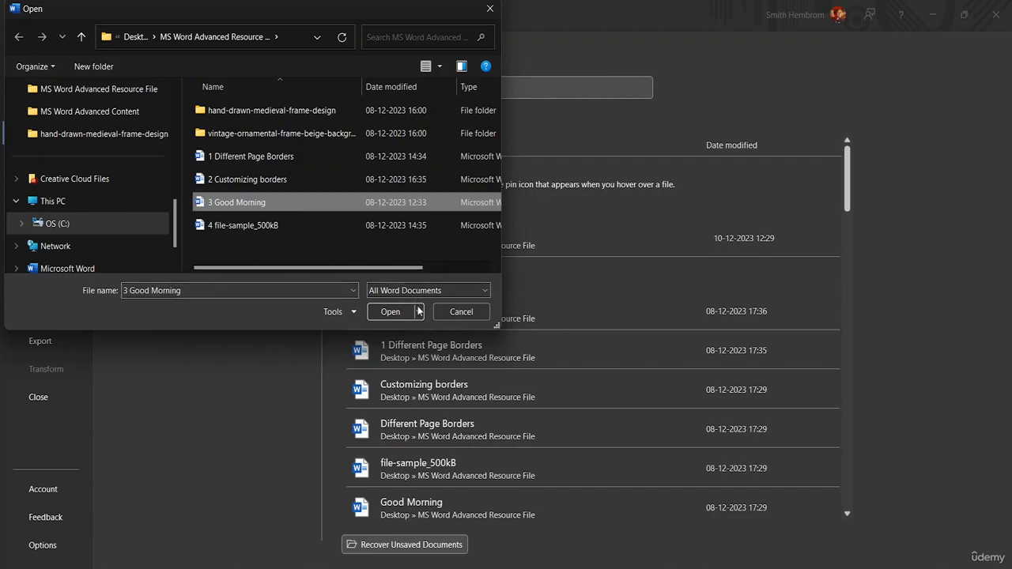
left_click(389, 312)
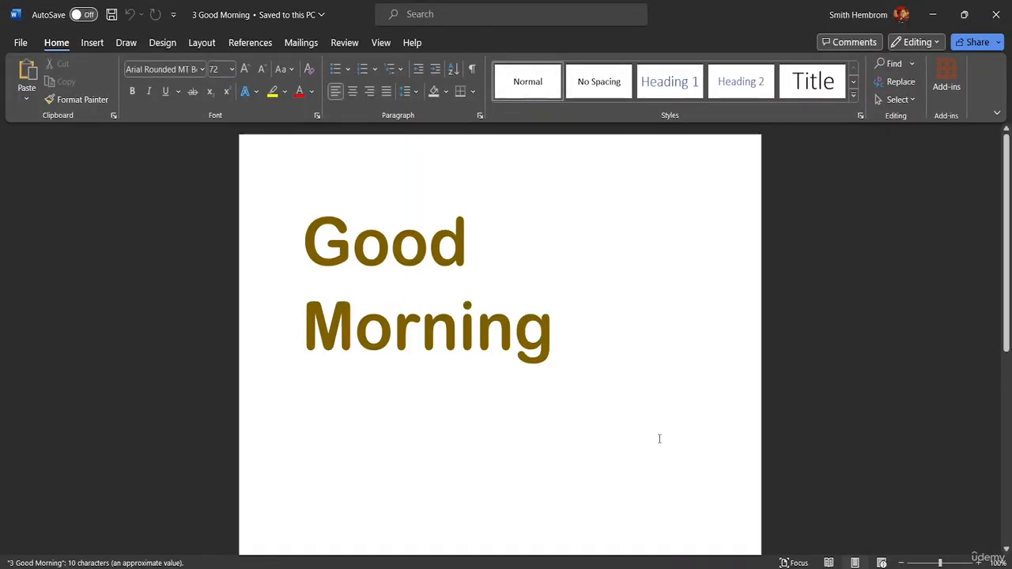
Preview the open documents, show "3 Good Morning", and switch back to the "4 file-sample_500kB" document.
mouse_move(723, 568)
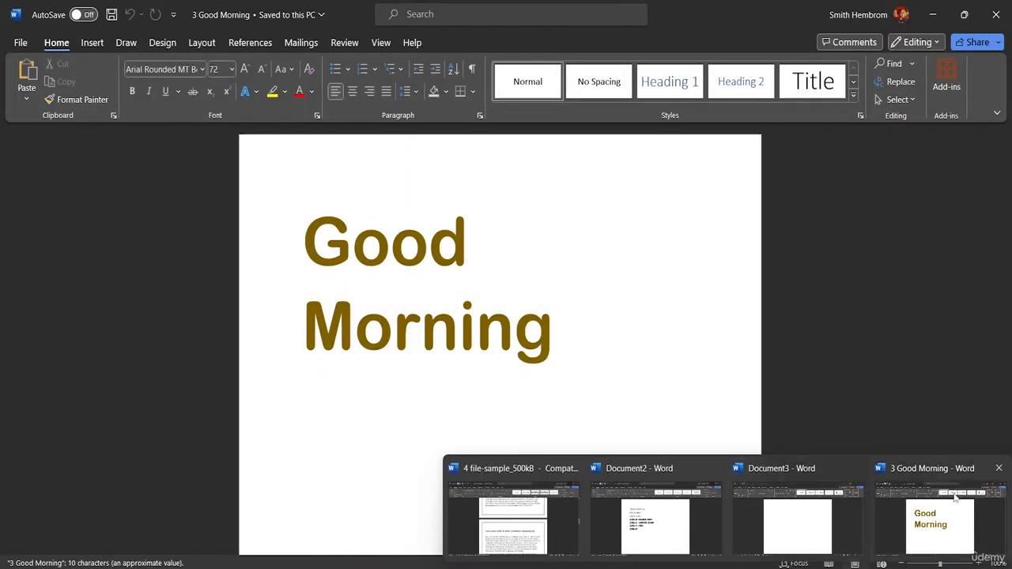
left_click(939, 522)
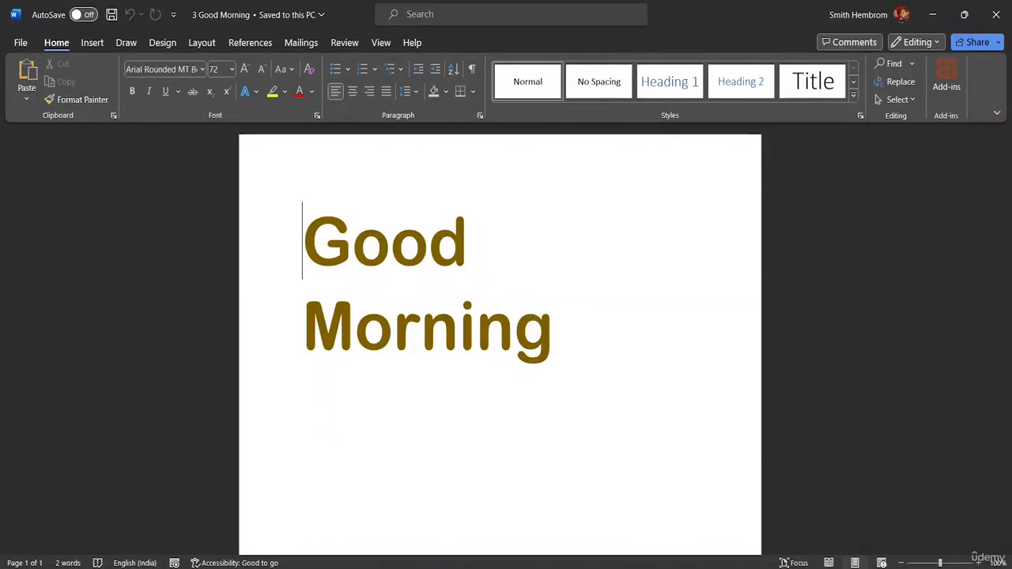
mouse_move(722, 567)
left_click(545, 526)
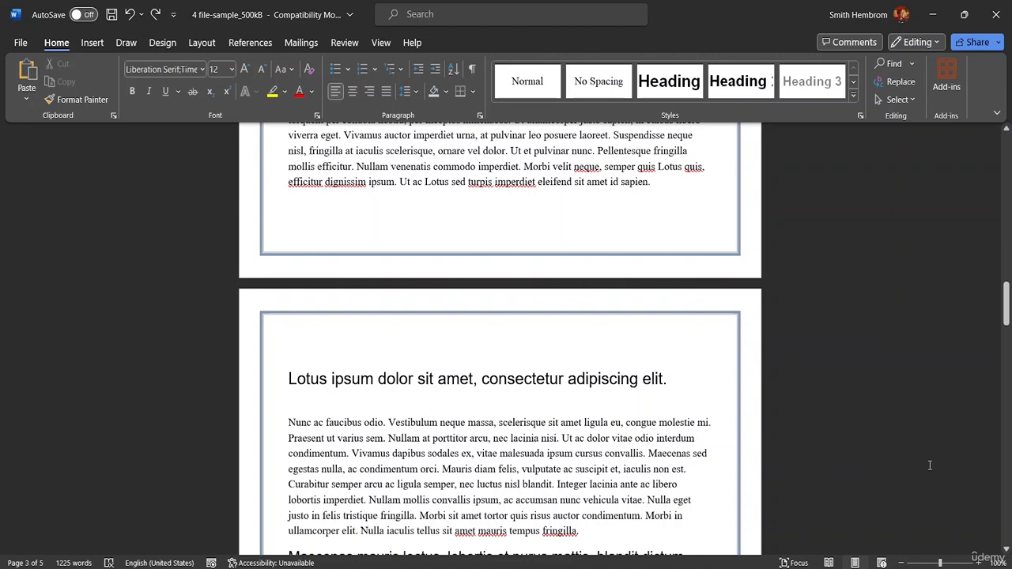
Open the print settings for "4 file-sample_500kB", look through the available printers, and return to the document without printing.
scroll(641, 331, "up", 4)
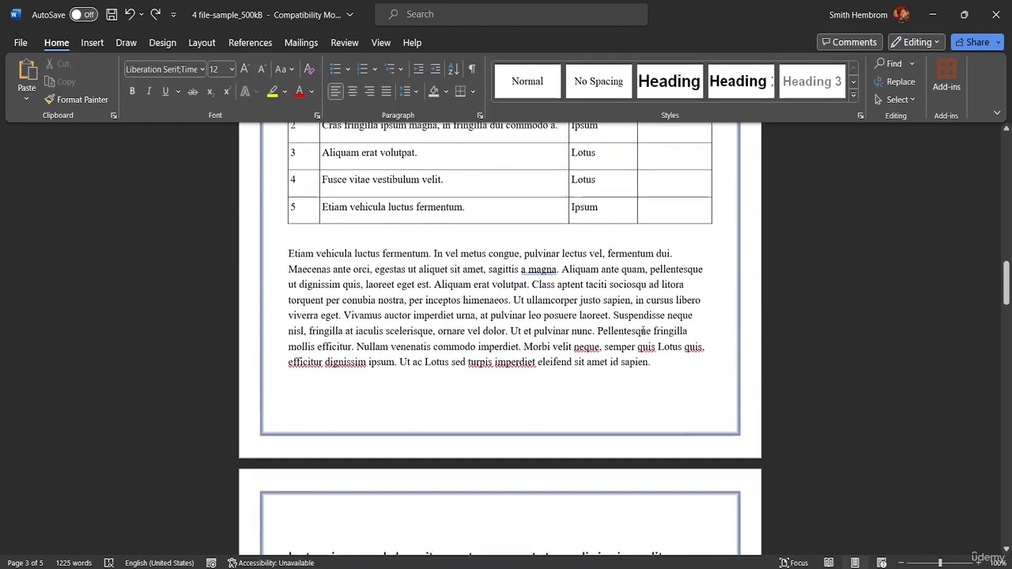
scroll(642, 330, "up", 8)
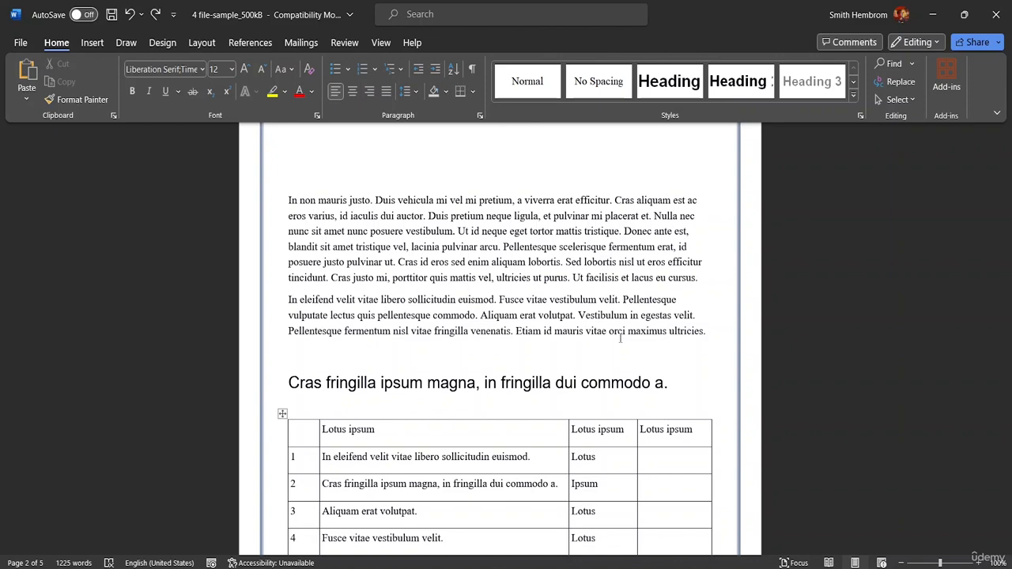
key("ctrl+p")
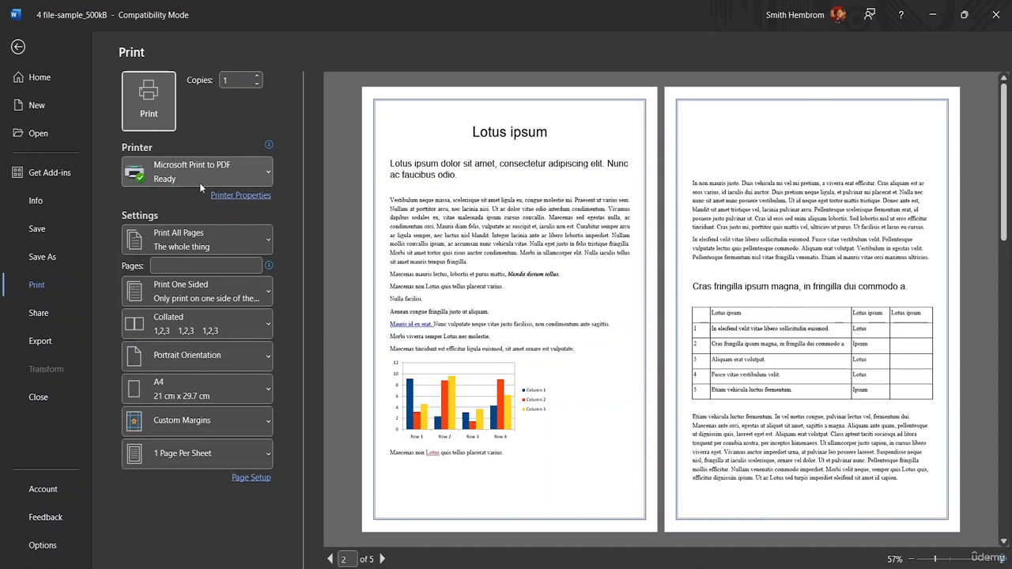
mouse_move(219, 184)
left_click(253, 169)
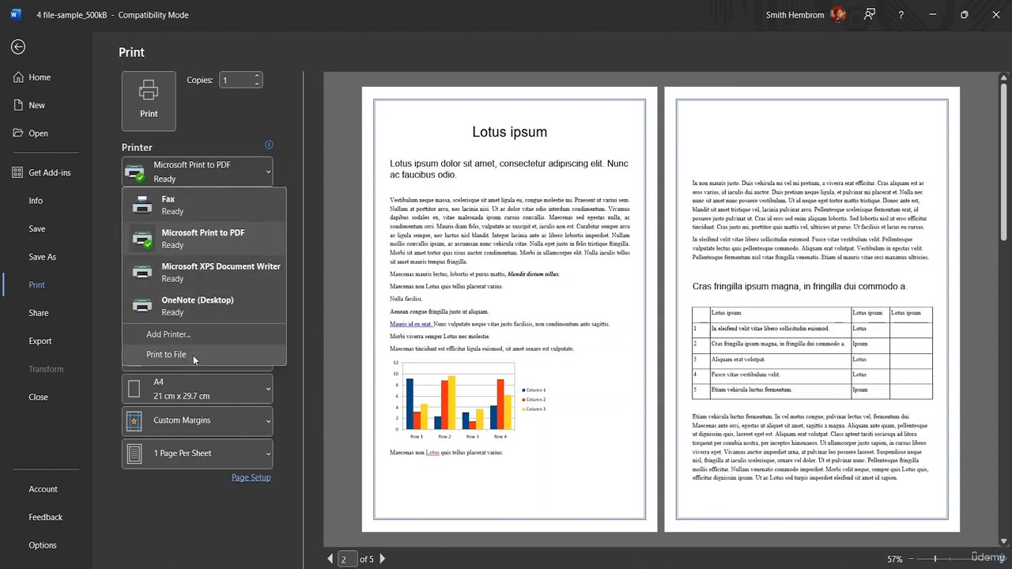
key("Escape")
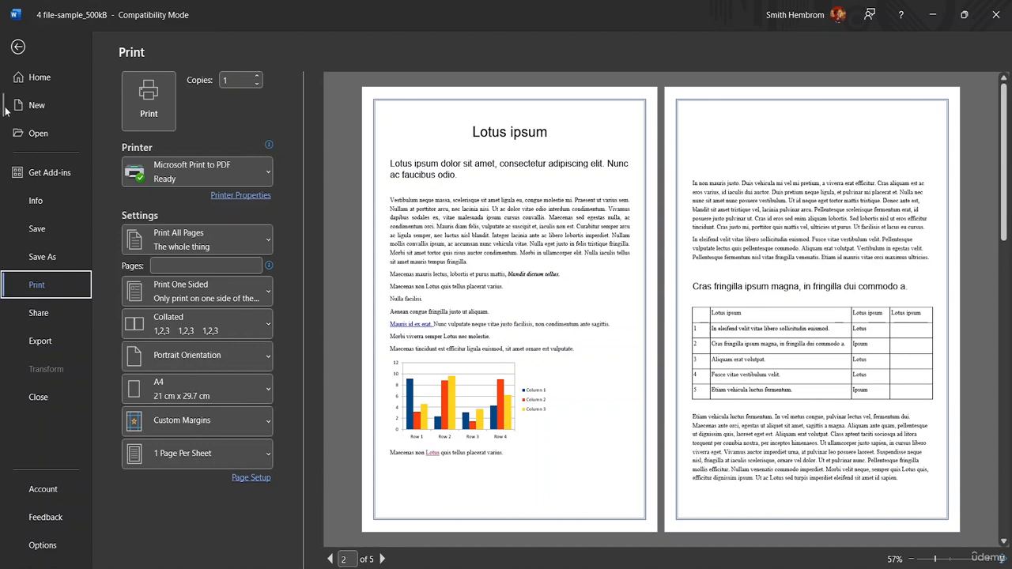
left_click(18, 46)
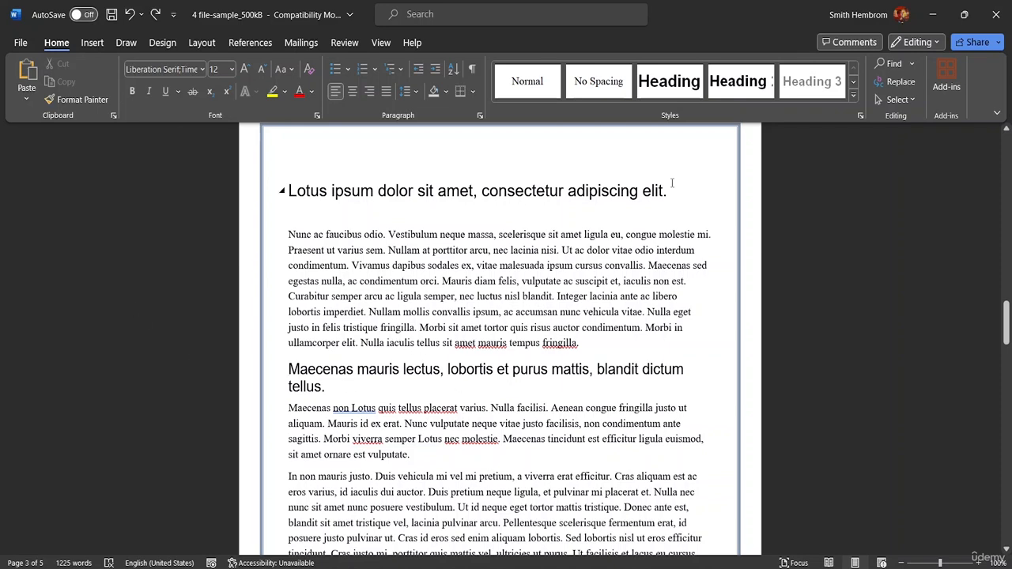
left_click_drag(674, 191, 480, 190)
left_click(293, 207)
left_click(282, 192)
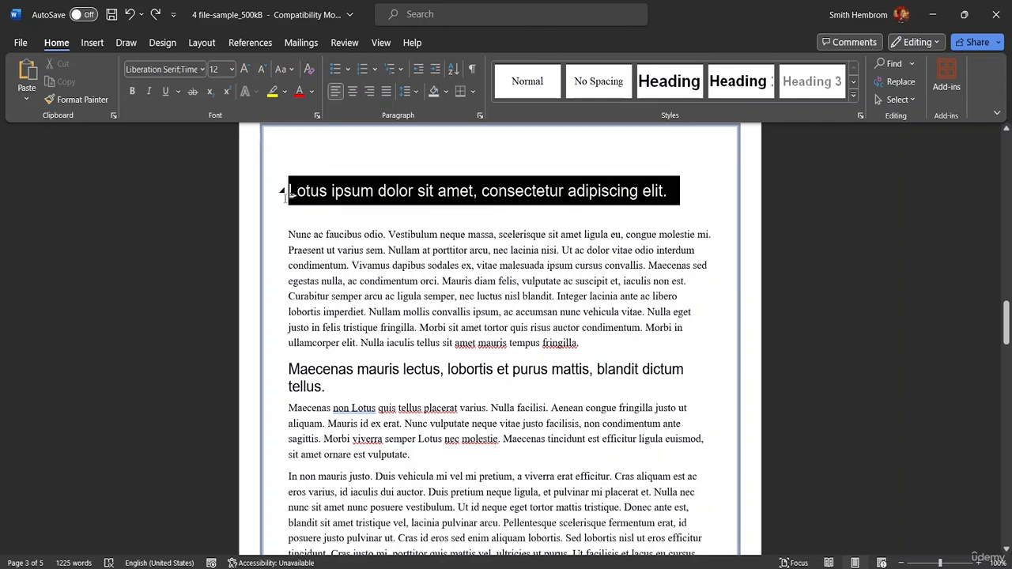
left_click(357, 219)
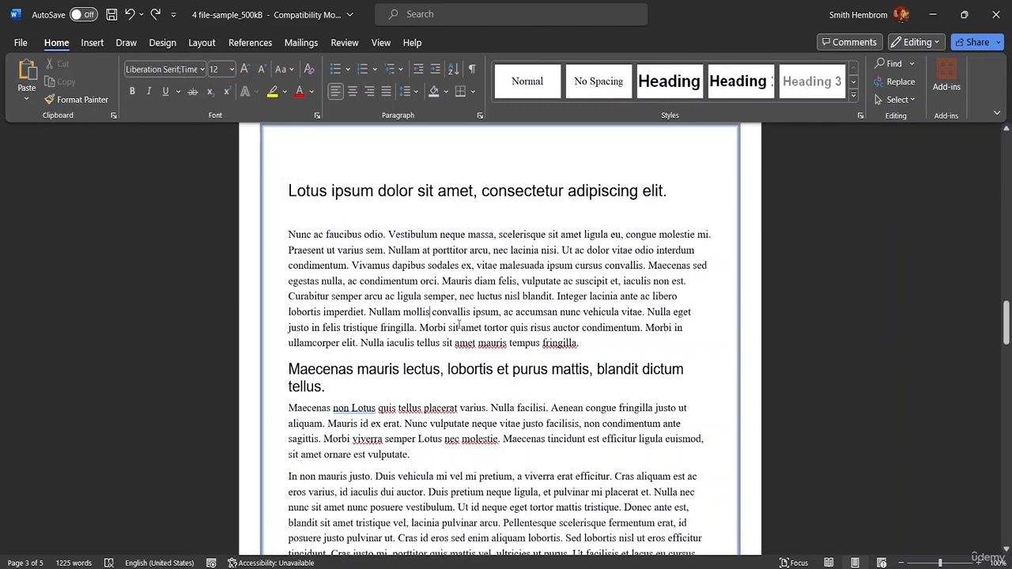
Make the whole paragraph starting "Nunc ac faucibus odio" on page 3 bold.
left_click_drag(581, 346, 287, 343)
left_click_drag(266, 312, 281, 290)
left_click_drag(583, 348, 289, 231)
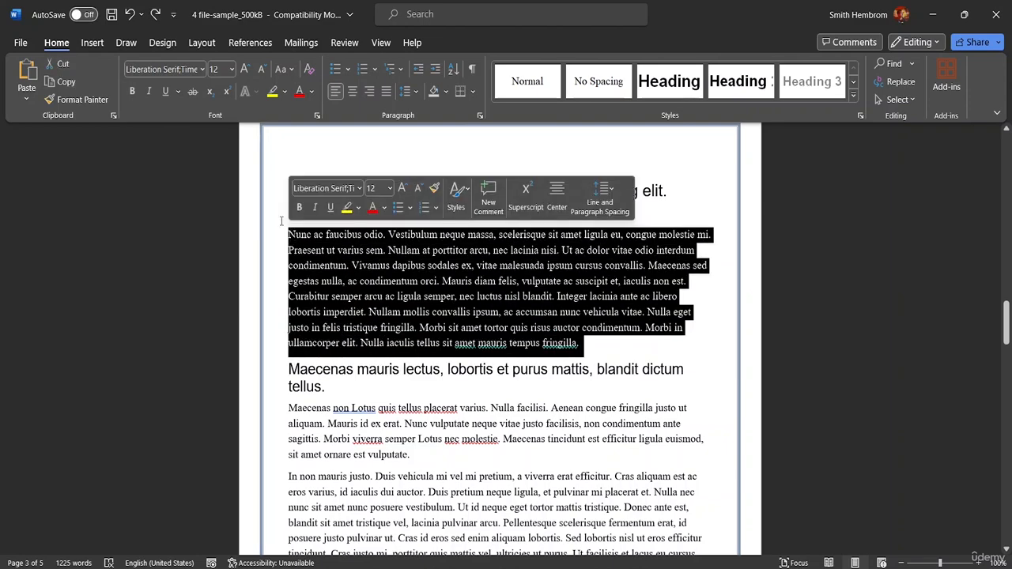
key("ctrl+b")
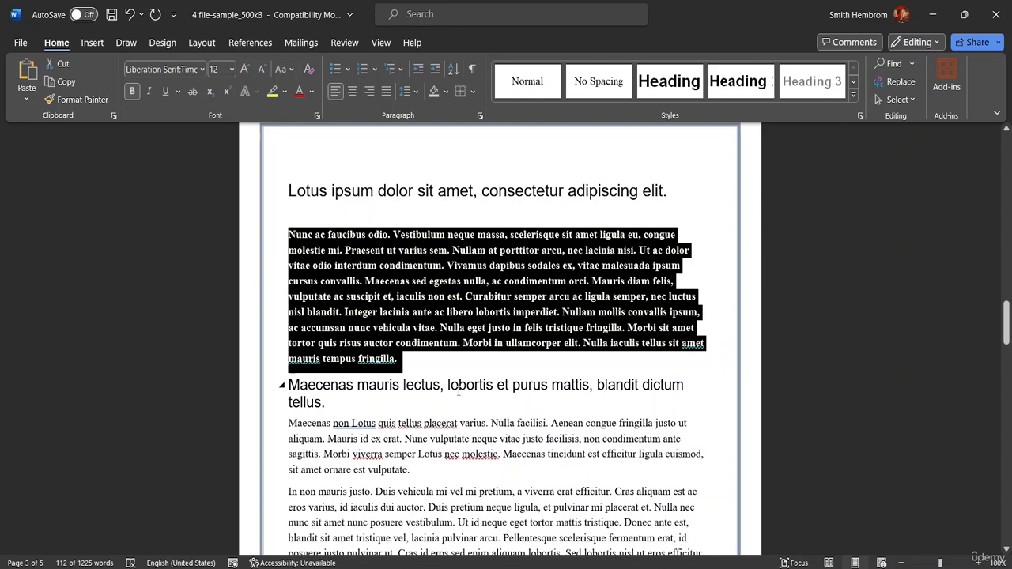
left_click(429, 296)
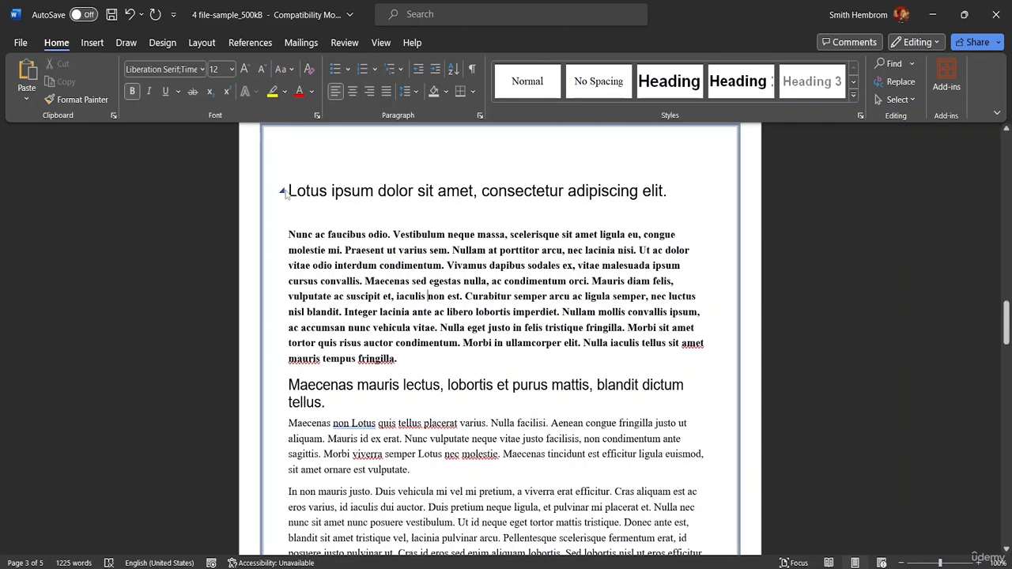
Start closing the document but cancel at the save prompt, and insert a "q" into the word "vulputate" on page 3.
left_click(415, 470)
left_click(447, 492)
key("ctrl+w")
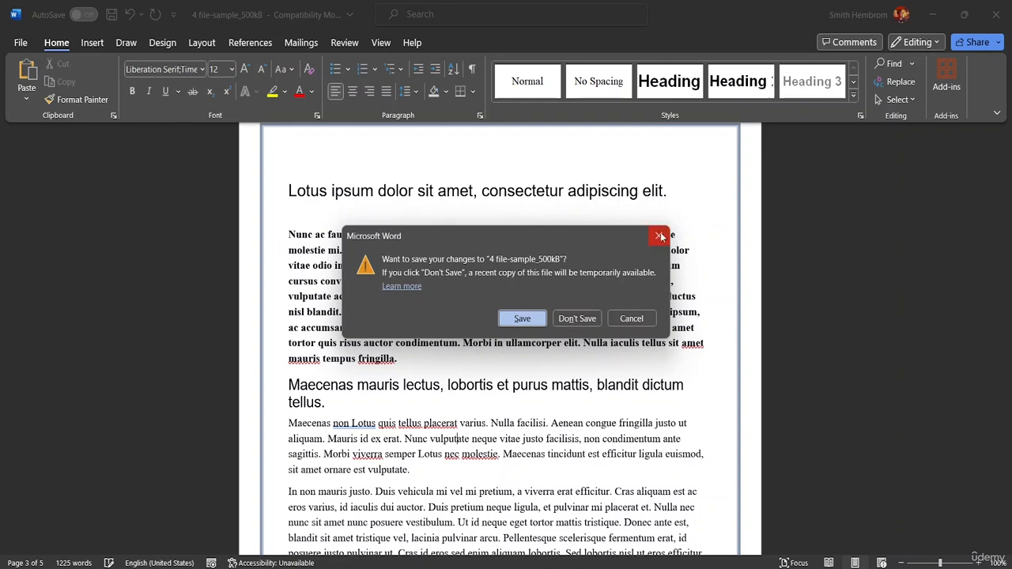
left_click(660, 235)
type("q")
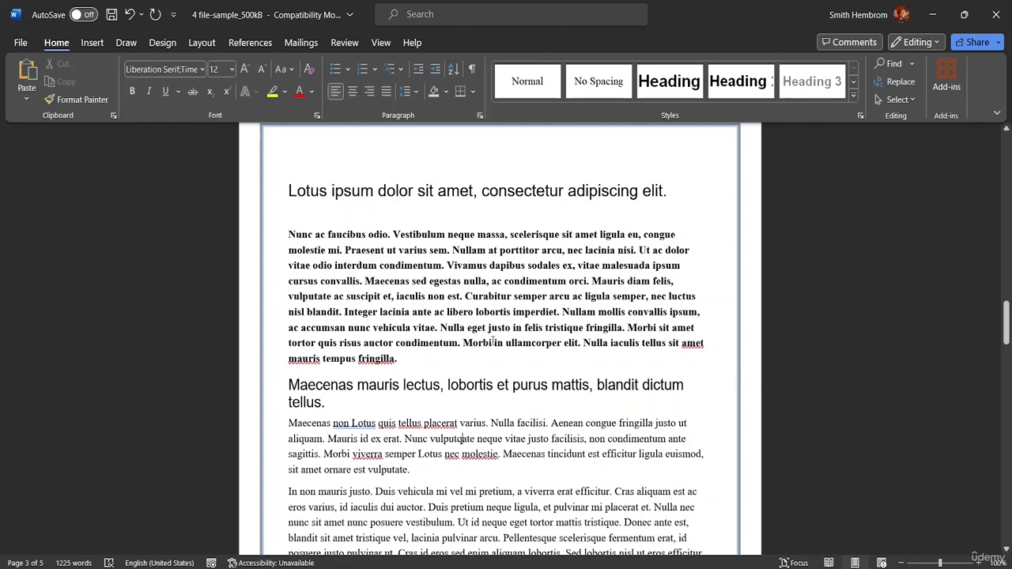
Toggle the bold "Nunc ac faucibus odio" paragraph between right and left alignment, leave it right-aligned, and save the document.
left_click(396, 358)
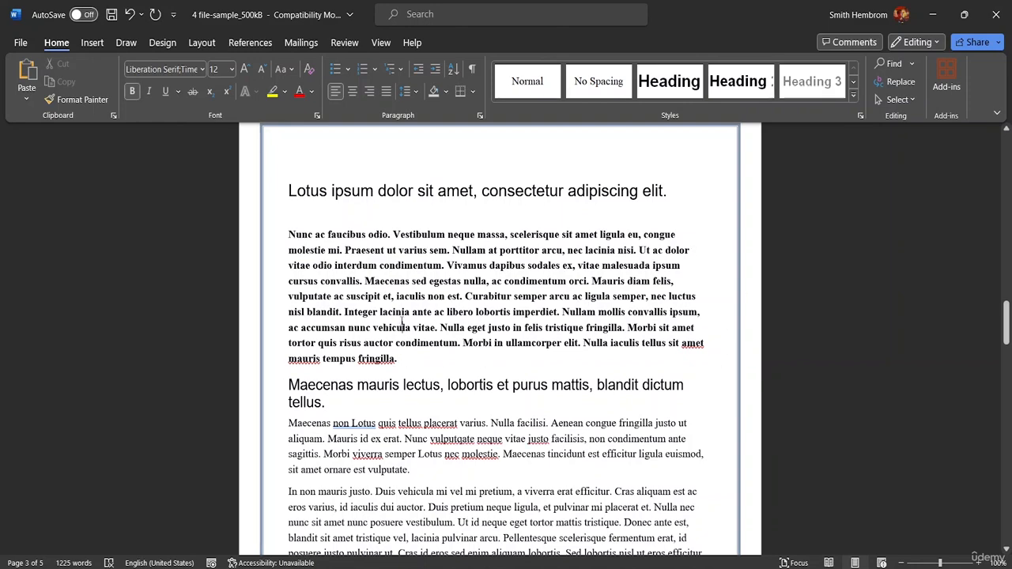
triple_click(402, 325)
left_click(501, 327)
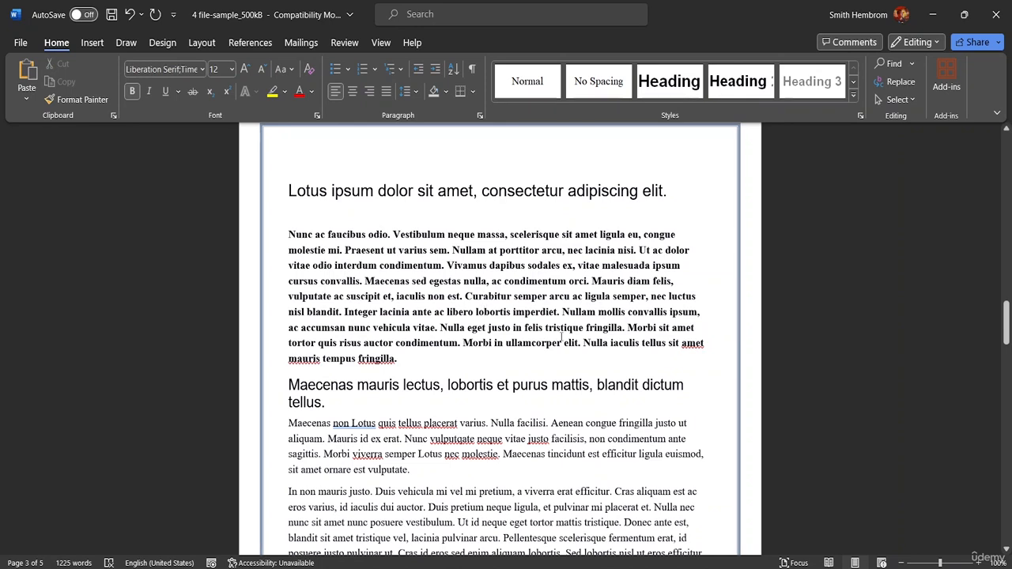
key("ctrl+r")
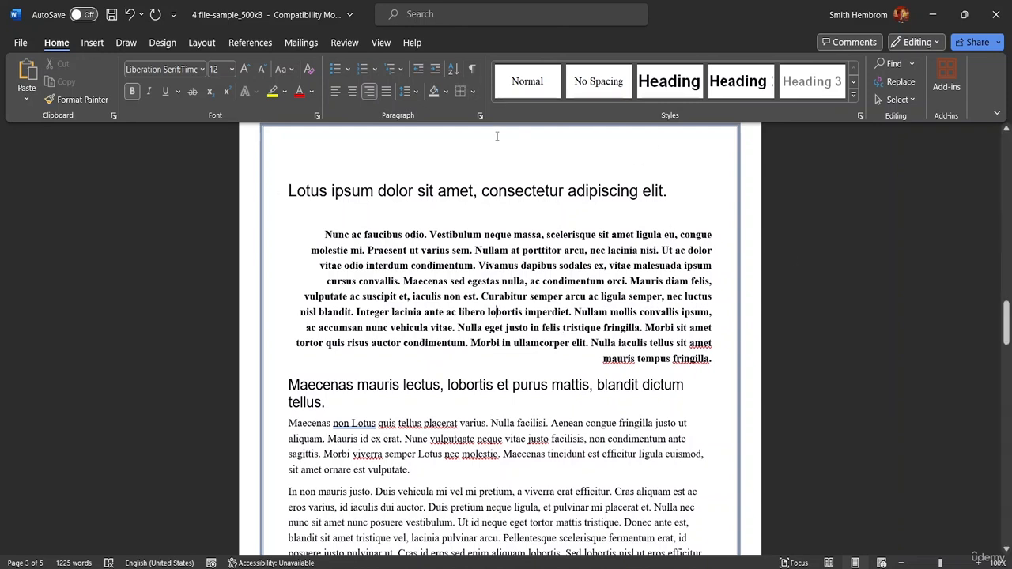
left_click(336, 92)
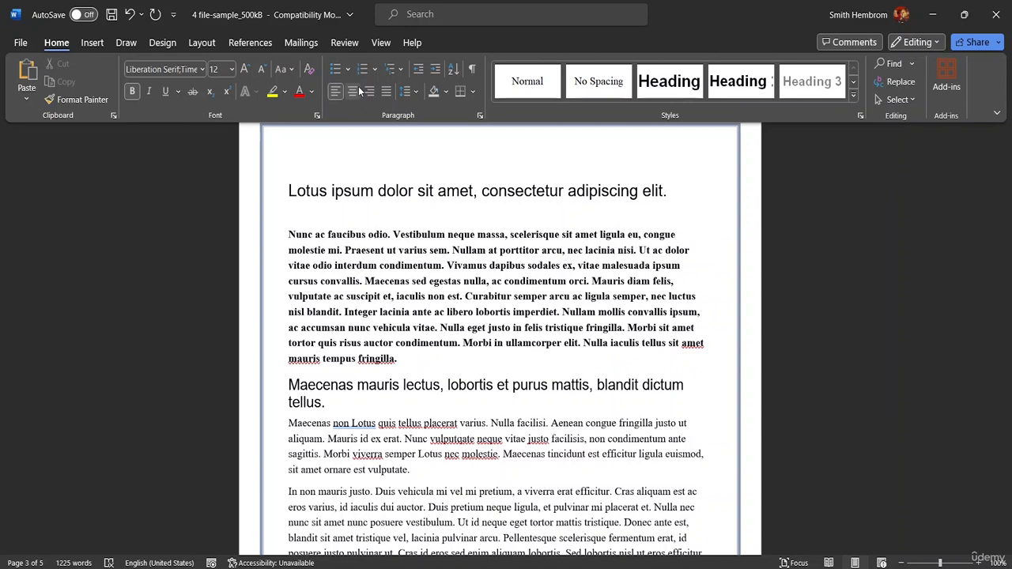
left_click(362, 92)
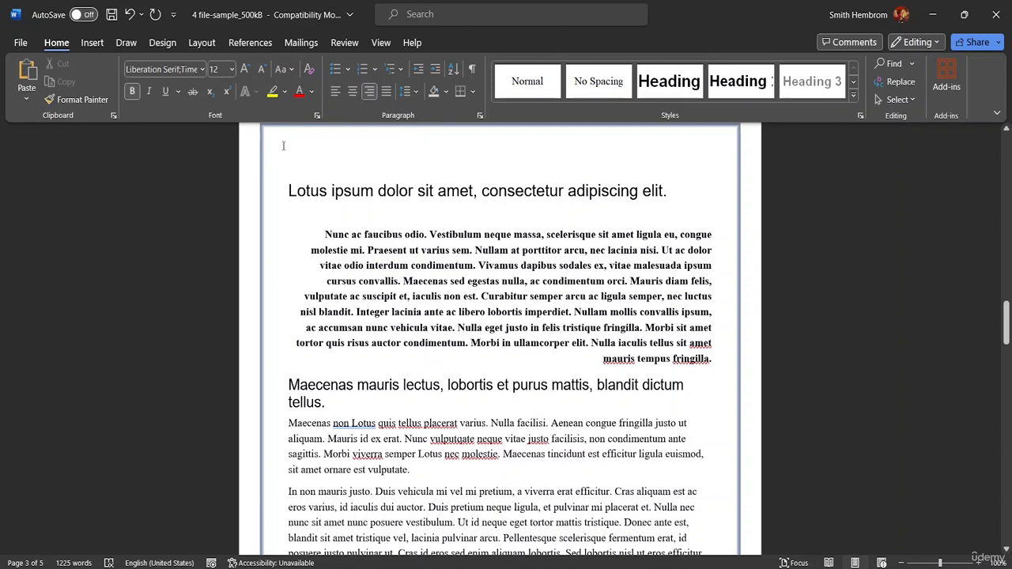
key("ctrl+s")
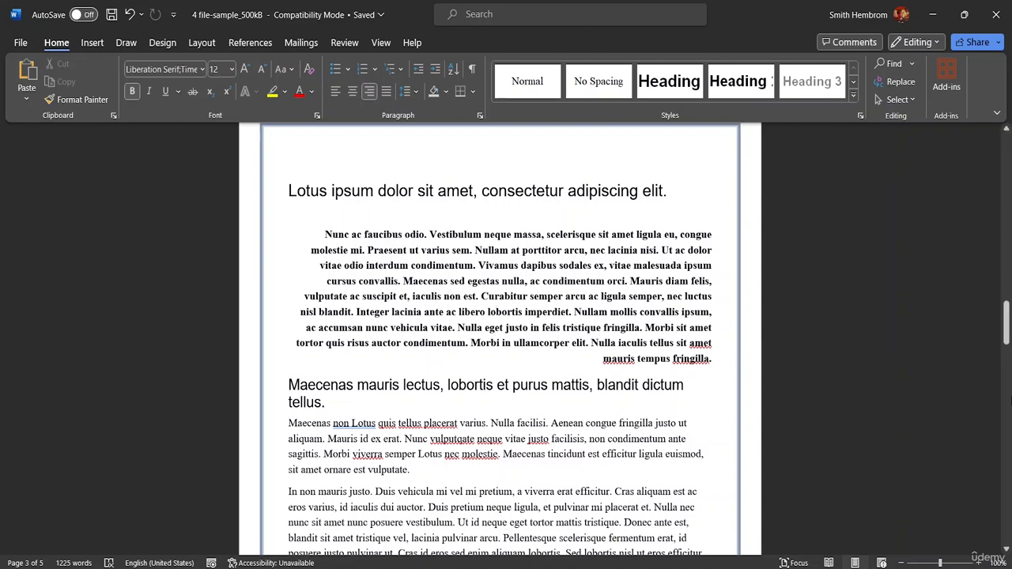
Switch to the blank Document3 and start saving it under the file name "Blank Document".
mouse_move(728, 568)
left_click(797, 518)
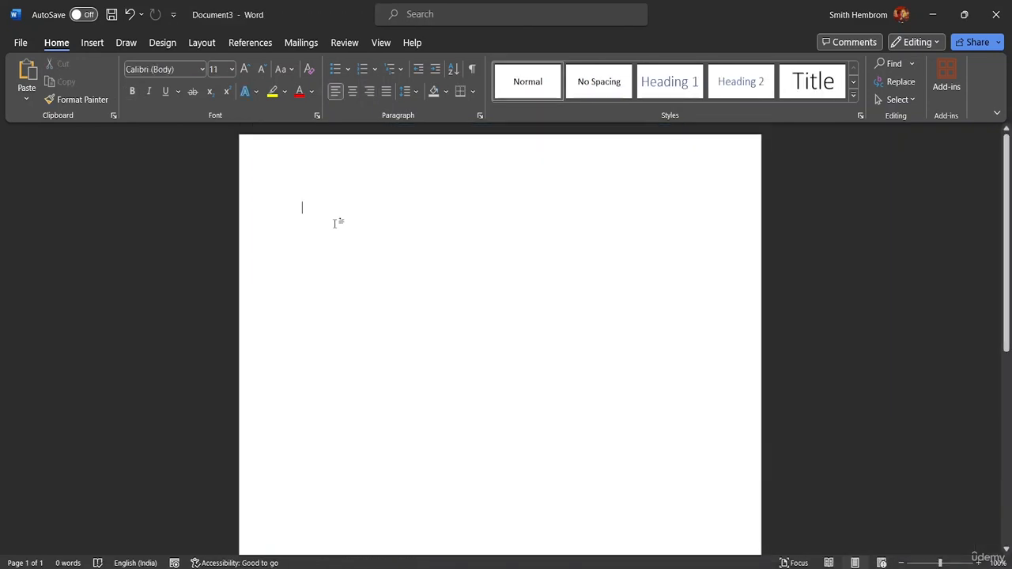
key("ctrl+s")
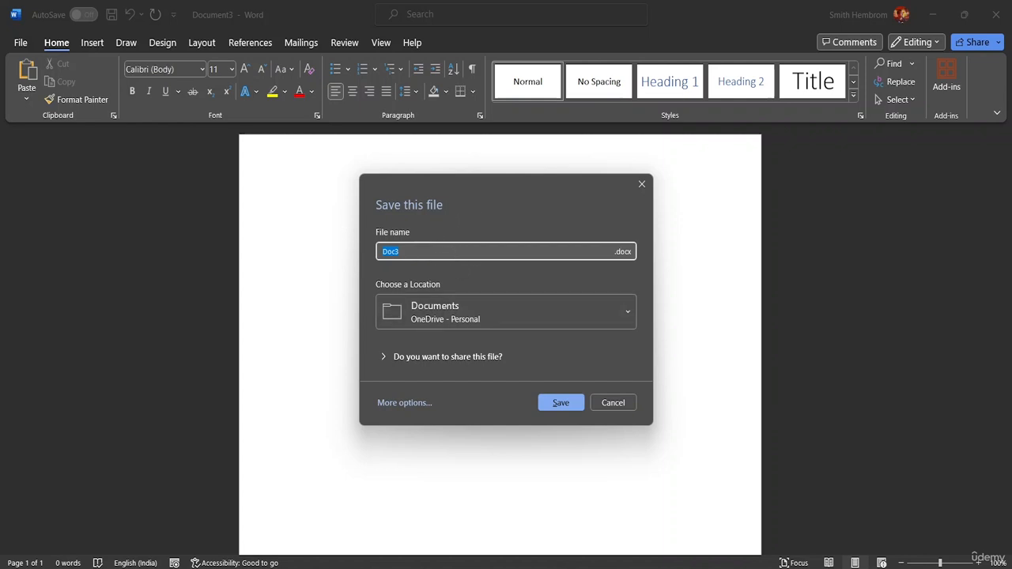
key("BackSpace")
type("Blank Document")
Browse for another save location and choose the MS Word Advanced Resource File folder.
left_click(530, 310)
scroll(511, 237, "down", 2)
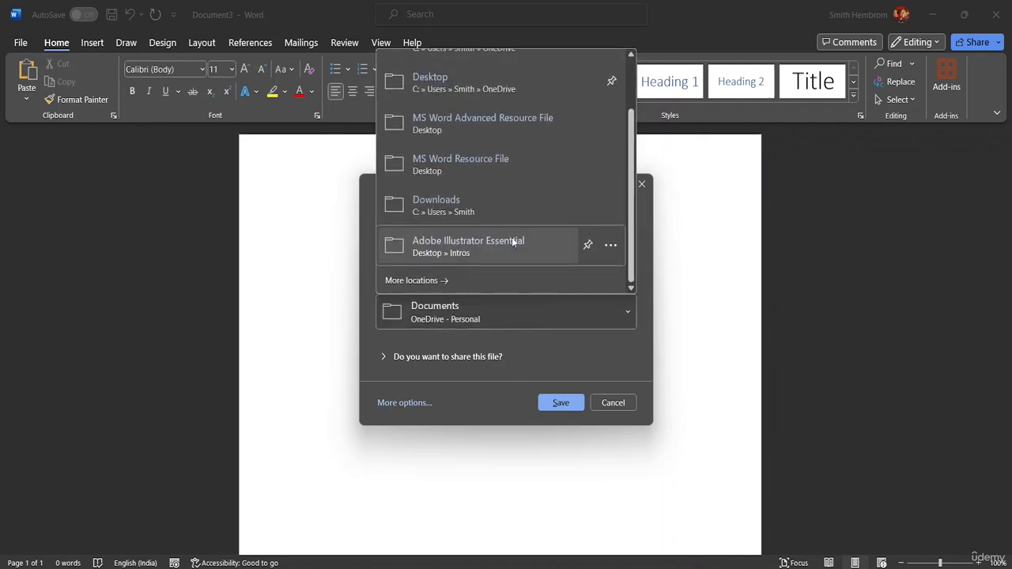
left_click(495, 280)
left_click(210, 282)
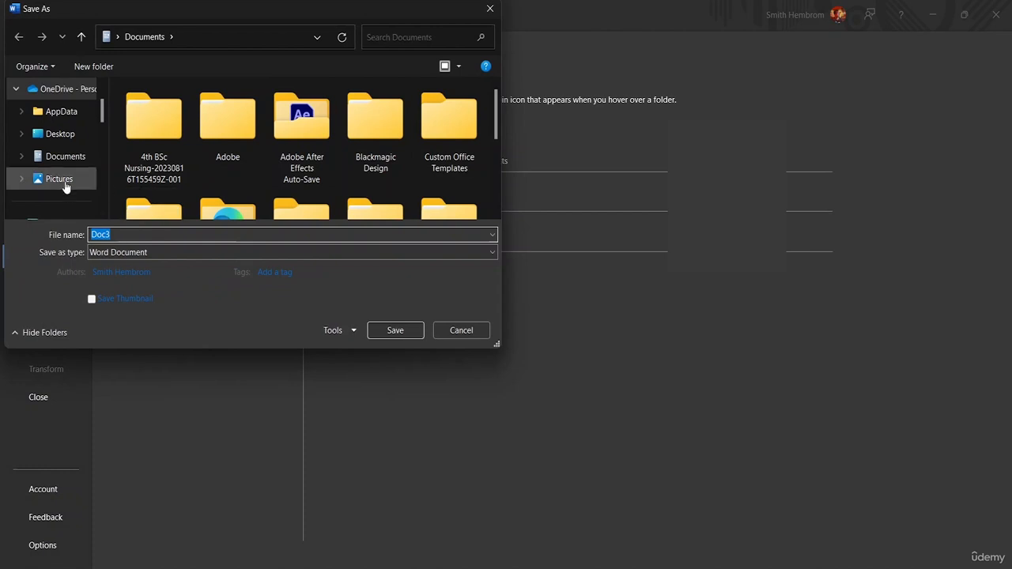
scroll(65, 187, "down", 5)
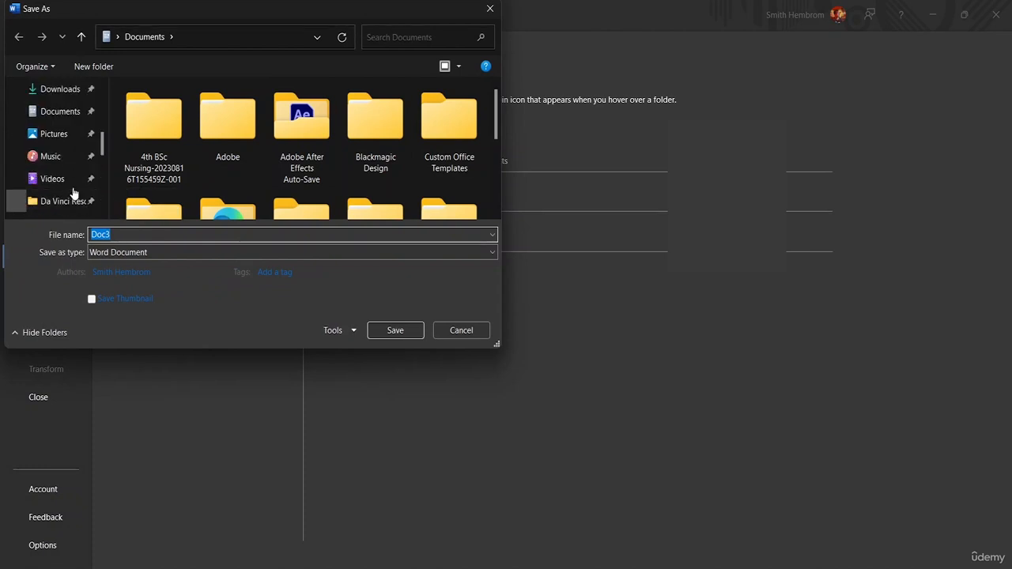
scroll(74, 152, "down", 1)
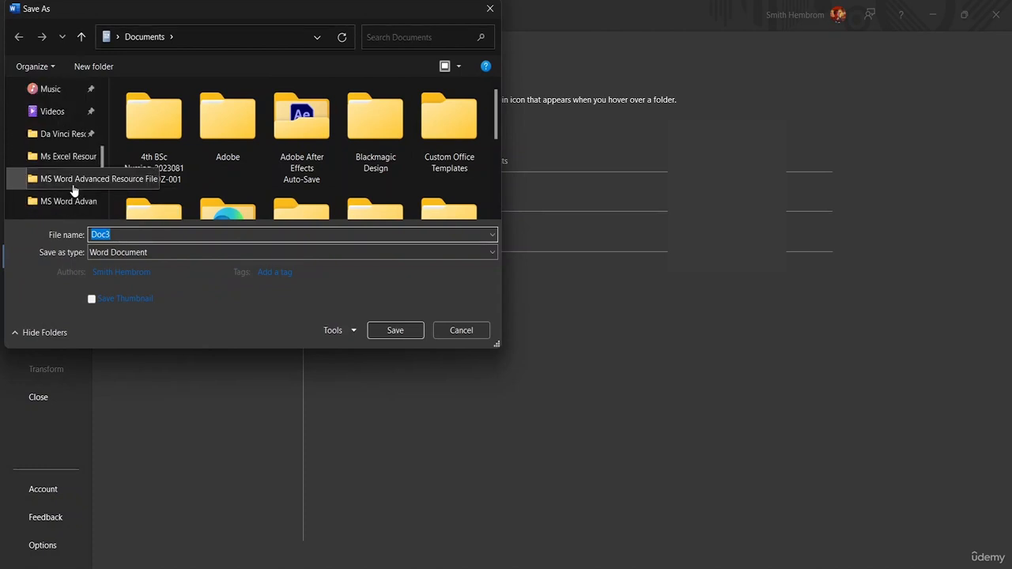
left_click(73, 188)
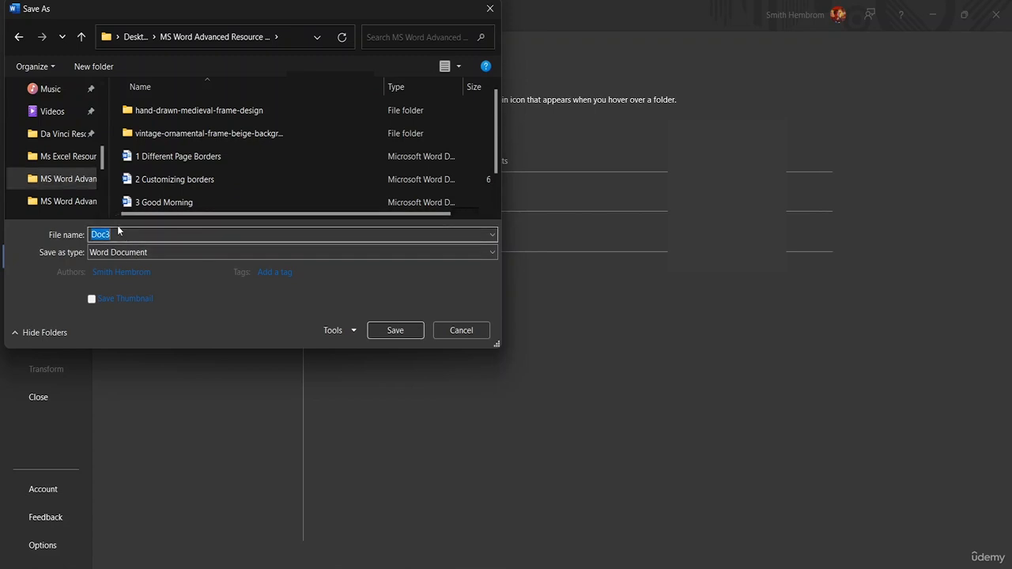
Name the file "Blank Document" and save it as a Word Document in the chosen folder.
key("BackSpace")
type("B")
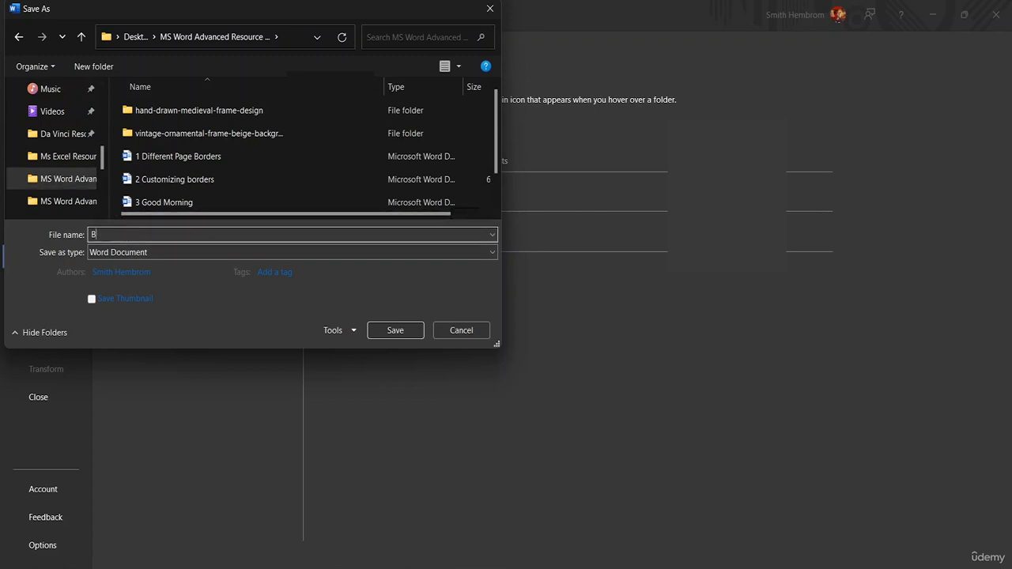
type("lank Document")
left_click(414, 332)
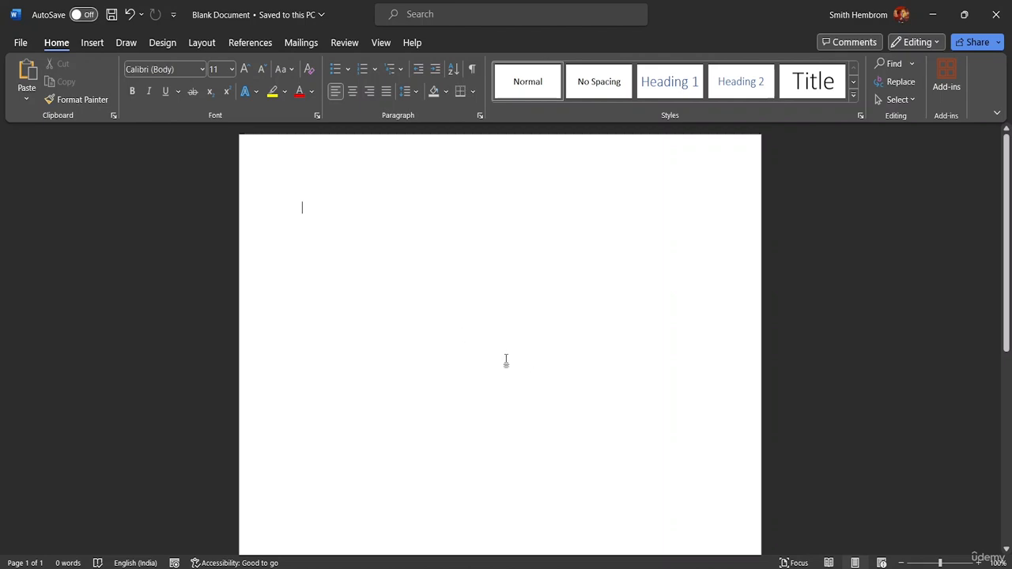
In "4 file-sample_500kB", apply a hanging indent to the page 3 paragraph starting "Maecenas non Lotus" and select its word "aliquam".
mouse_move(729, 567)
left_click(580, 527)
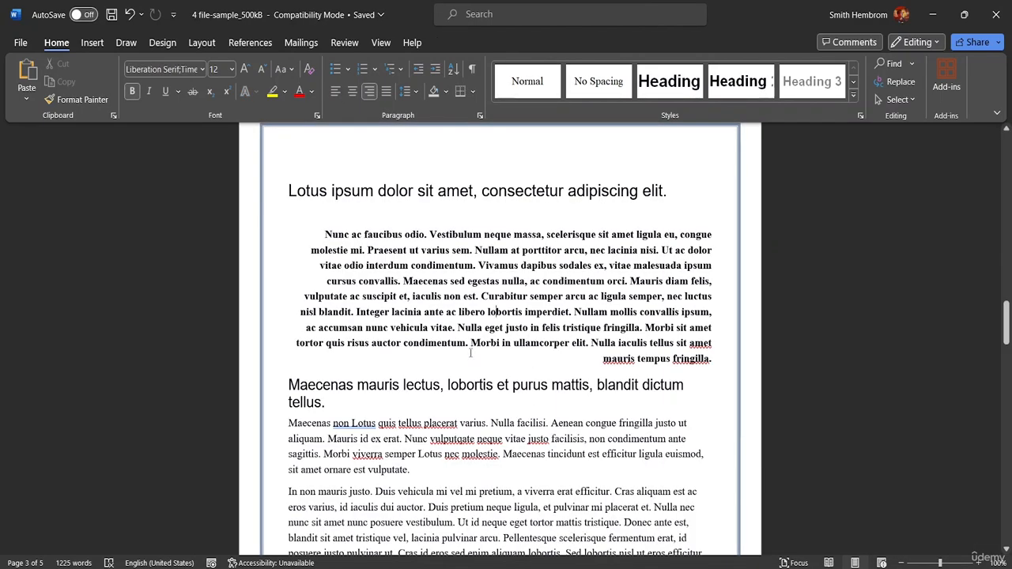
scroll(497, 311, "down", 5)
left_click(405, 268)
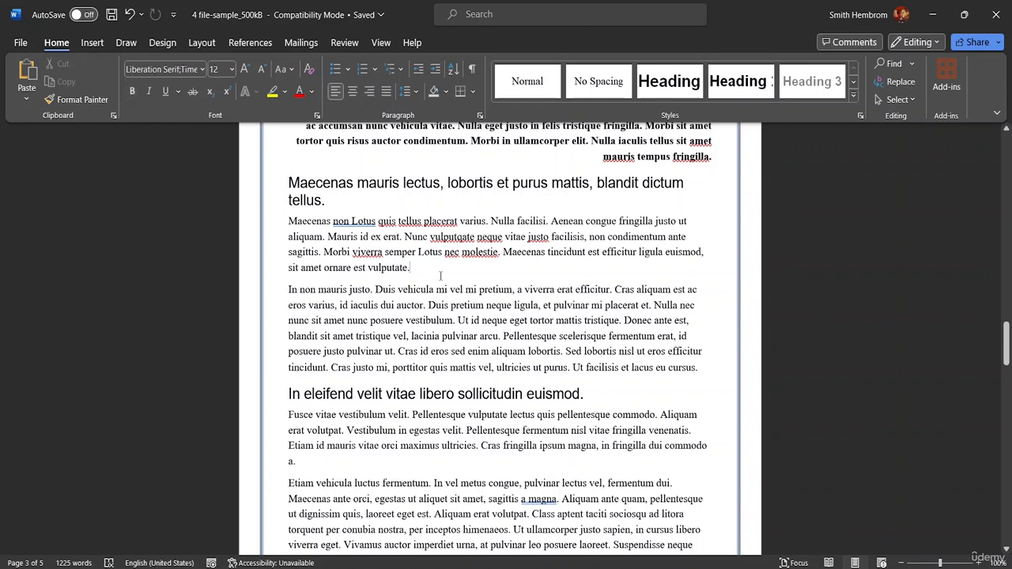
key("ctrl+t")
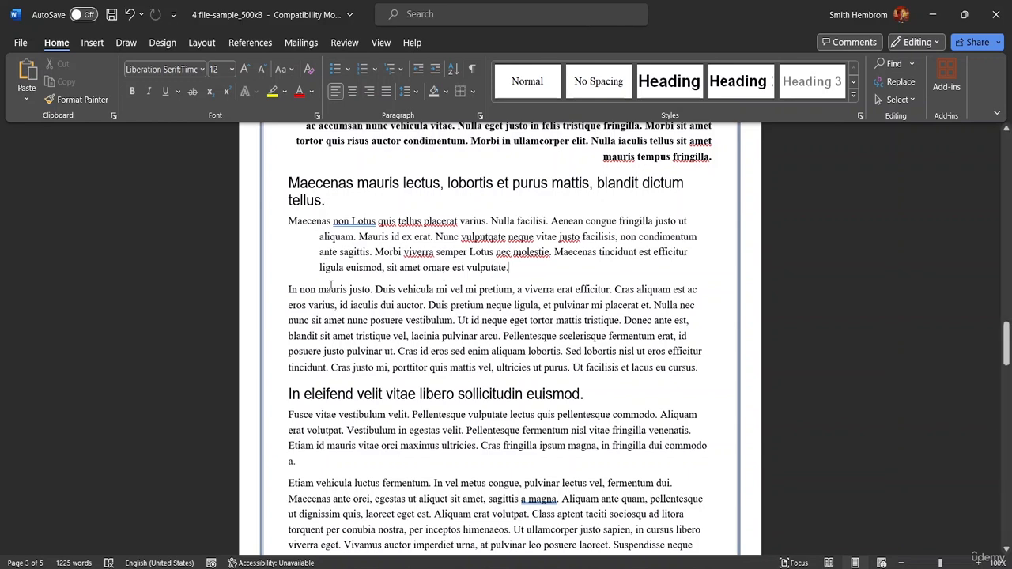
double_click(323, 236)
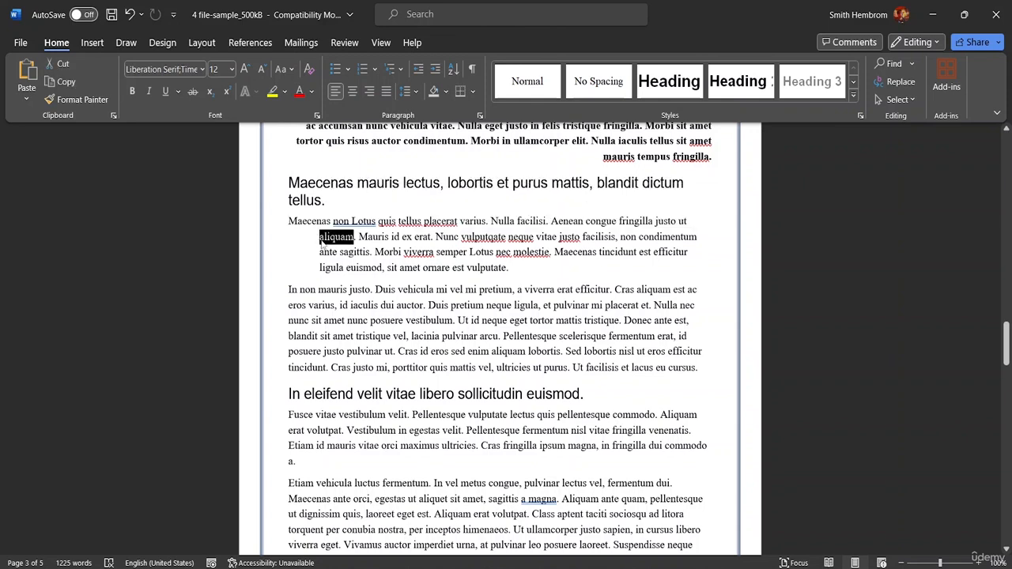
Undo and redo the hanging indent on the "Maecenas non Lotus" paragraph, and apply a two-level hanging indent to the "In non mauris justo" paragraph.
key("ctrl+z")
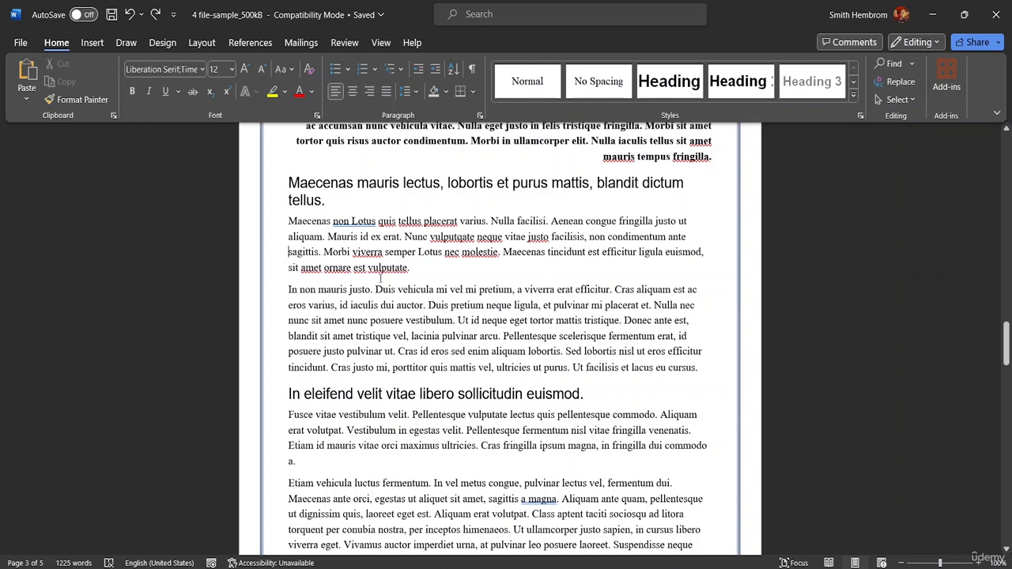
key("ctrl+y")
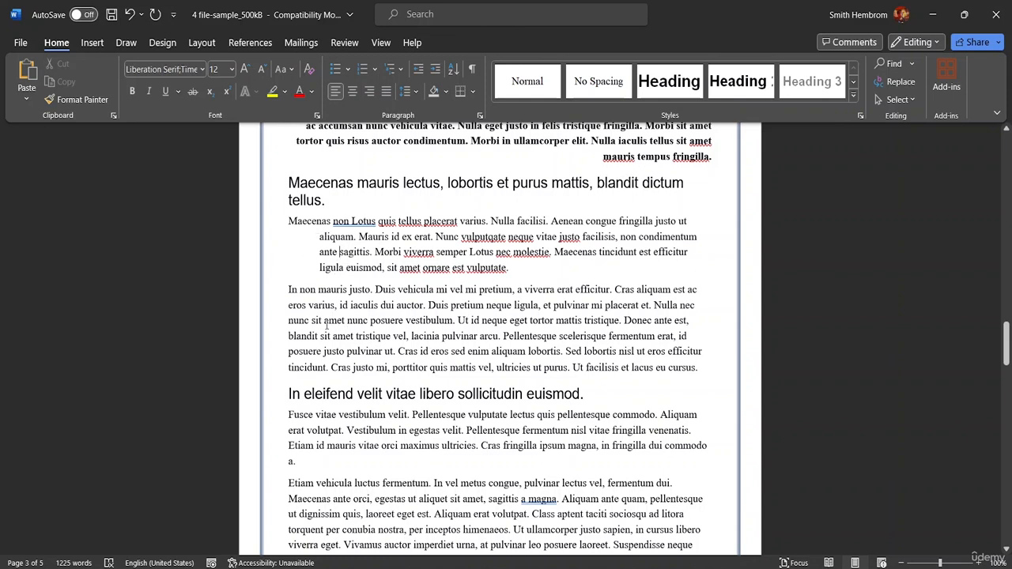
double_click(286, 307)
left_click(292, 305)
key("Tab")
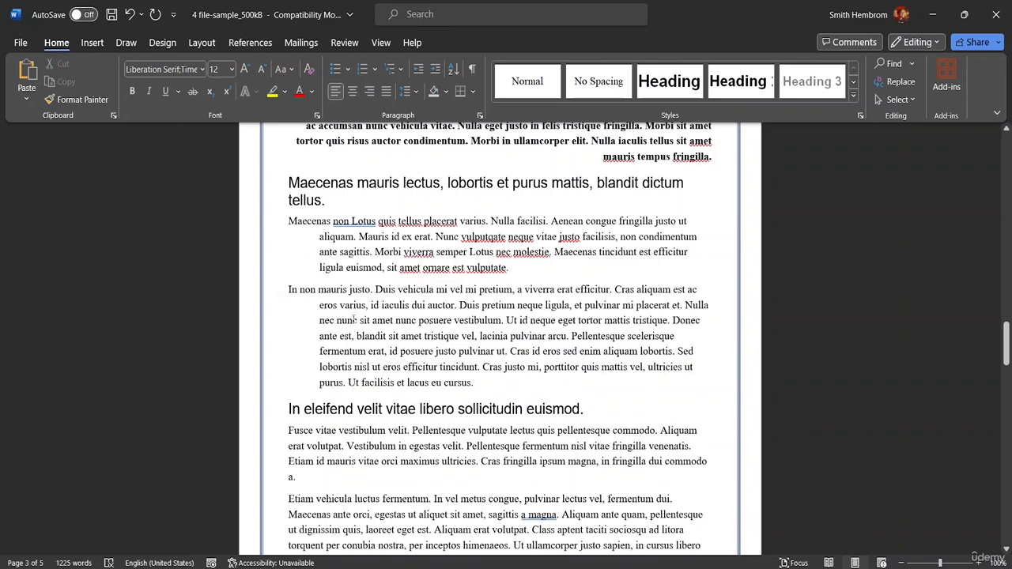
key("Tab")
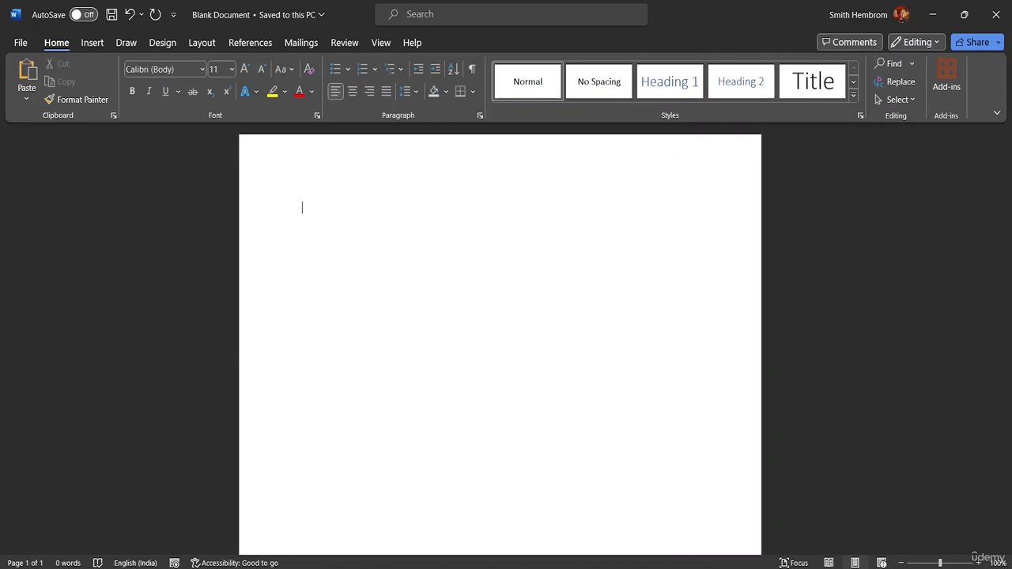
In "4 file-sample_500kB", underline the words "nunc posuere" in the page 3 paragraph starting "In non mauris justo".
left_click(551, 499)
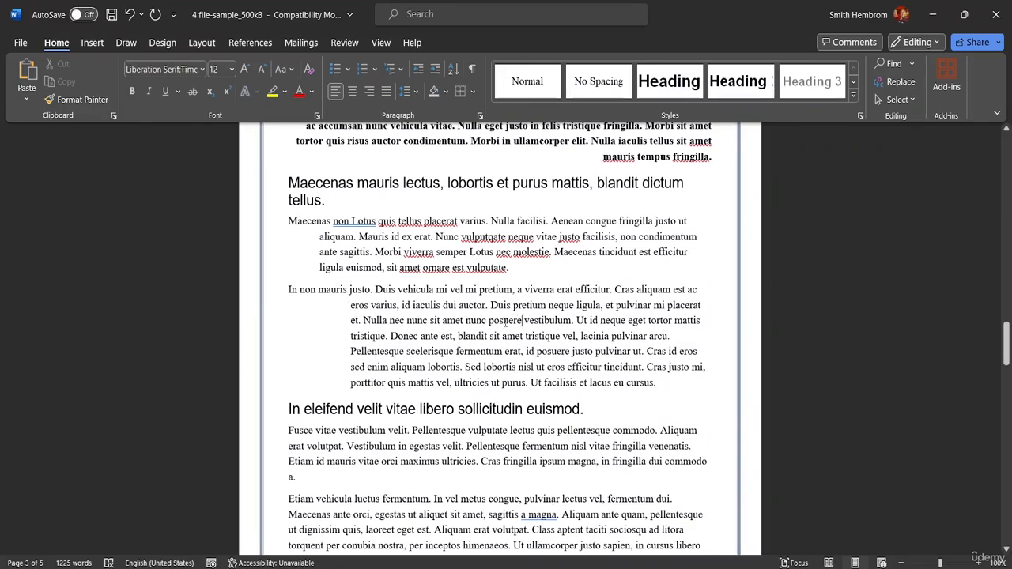
left_click_drag(465, 320, 524, 320)
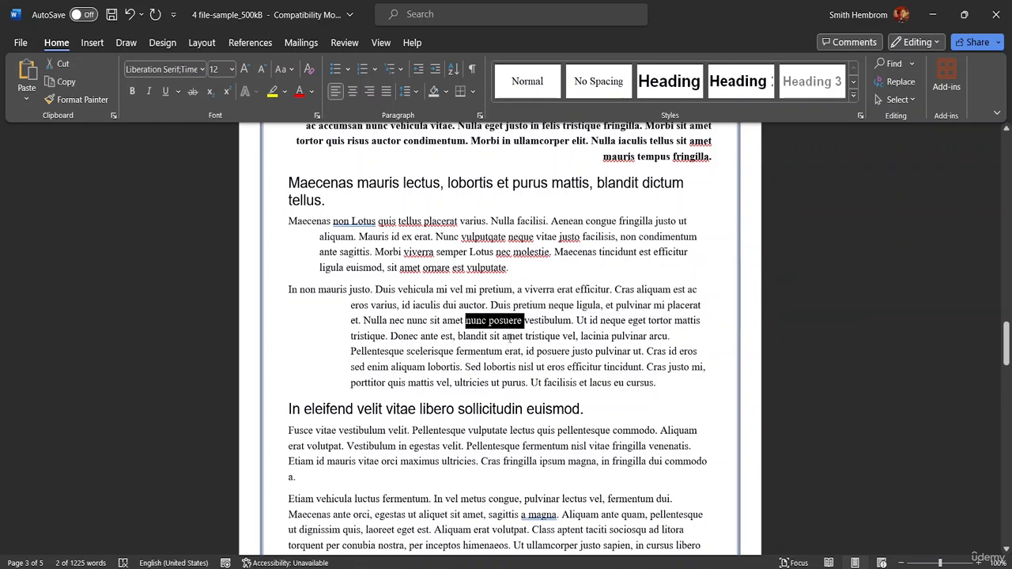
key("ctrl+u")
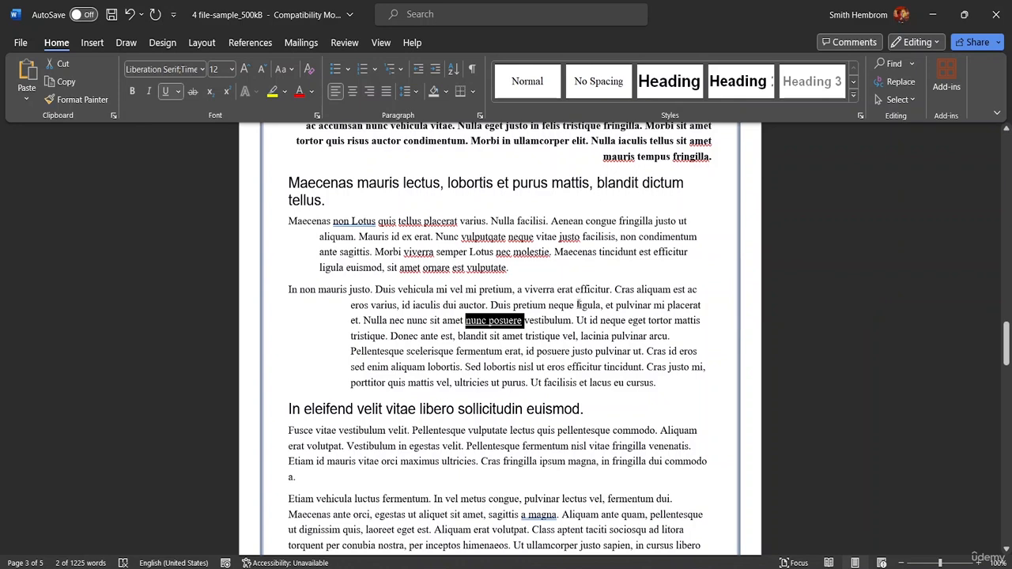
left_click(693, 367)
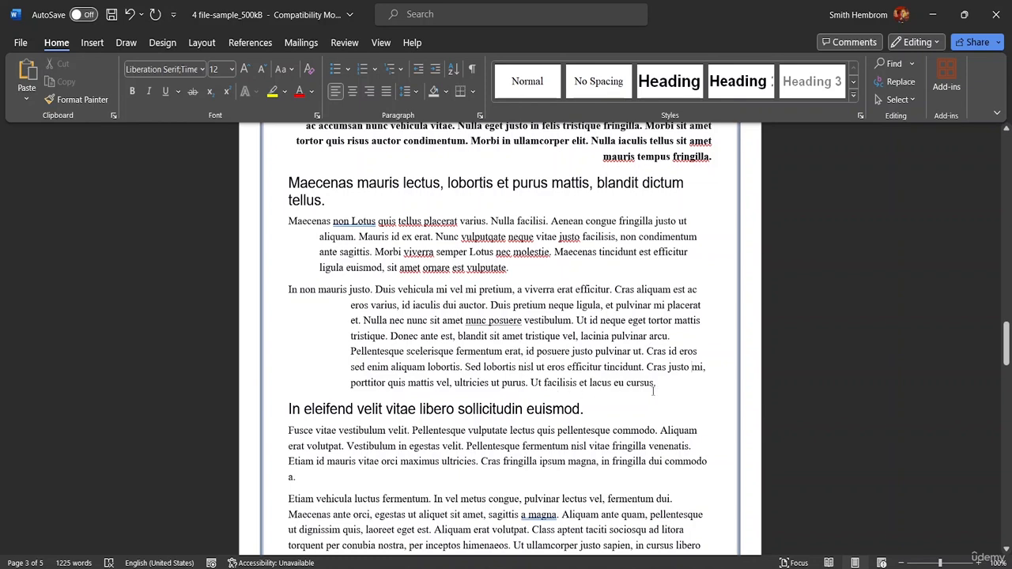
Copy the sentence "Ut facilisis et lacus eu cursus" and paste it at the end of the last paragraph on page 3.
left_click_drag(660, 386, 528, 385)
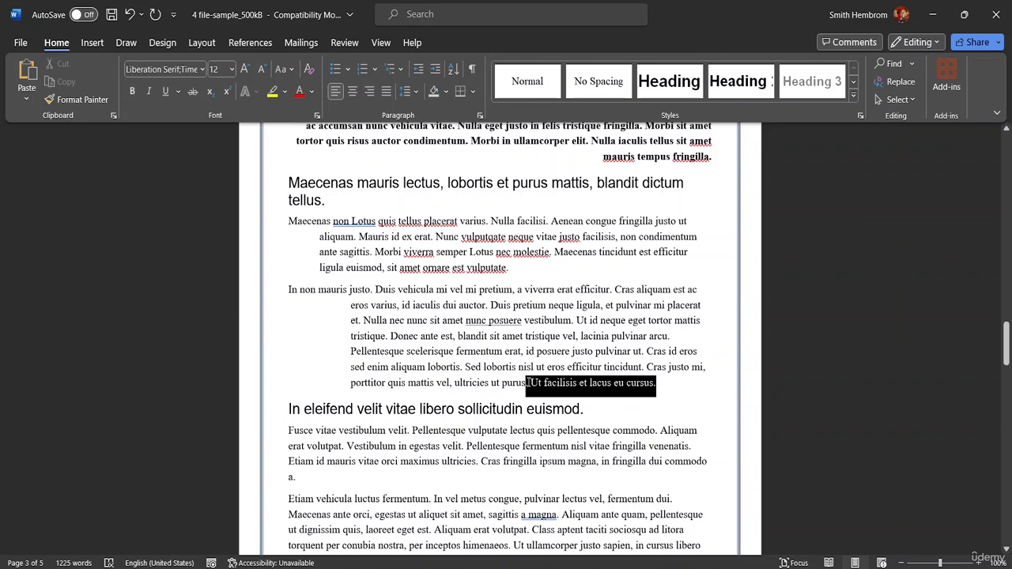
left_click(655, 382)
left_click_drag(655, 384, 537, 385)
key("ctrl+c")
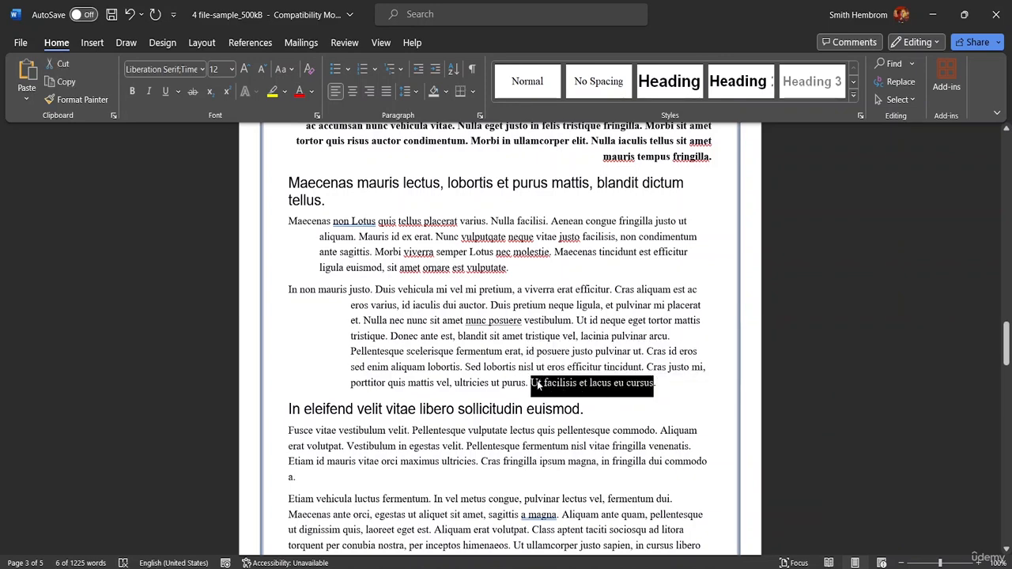
scroll(538, 385, "down", 5)
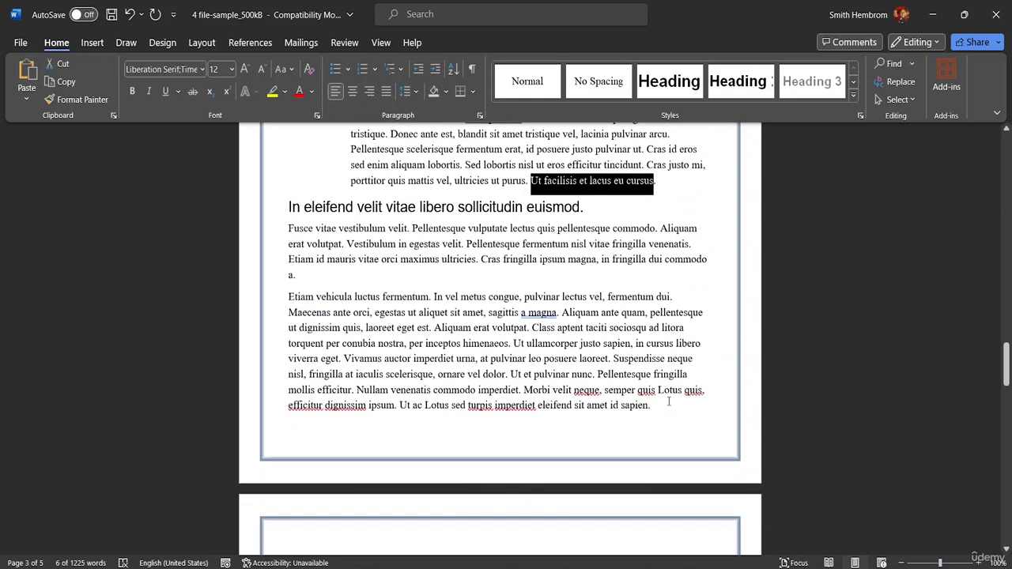
left_click(666, 406)
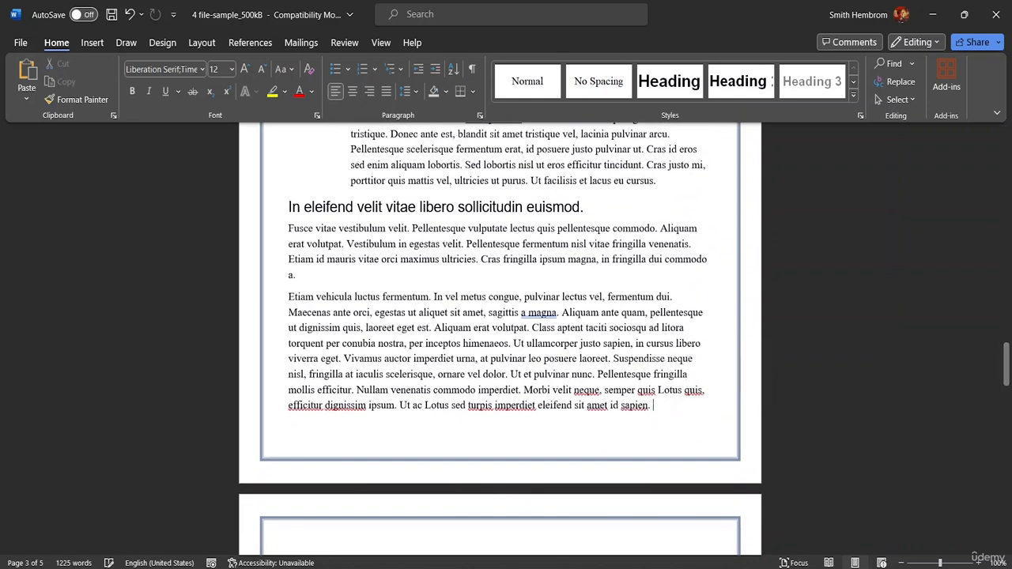
key("ctrl+v")
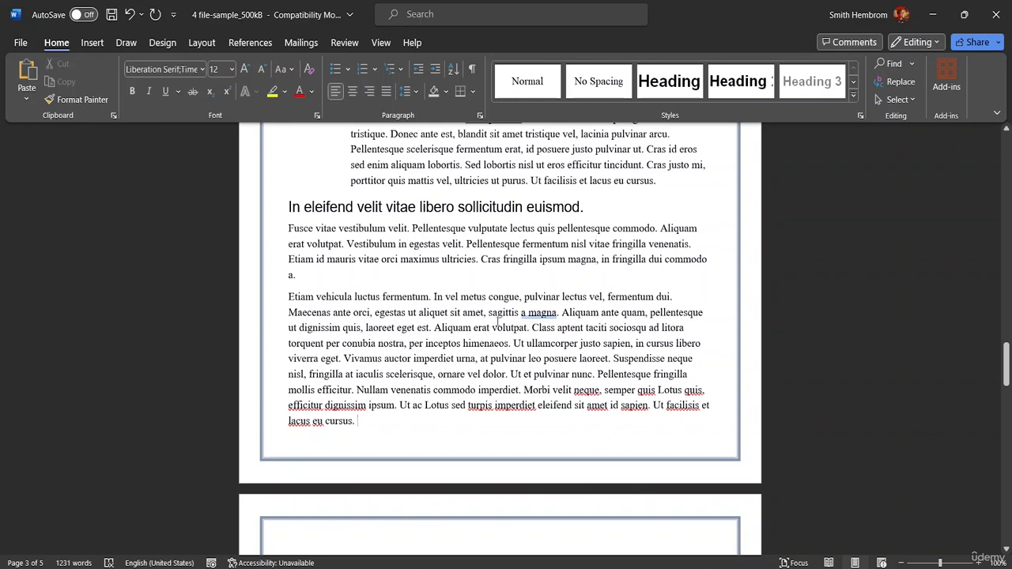
Copy the entire contents of "4 file-sample_500kB" and paste them into "Blank Document".
key("ctrl+a")
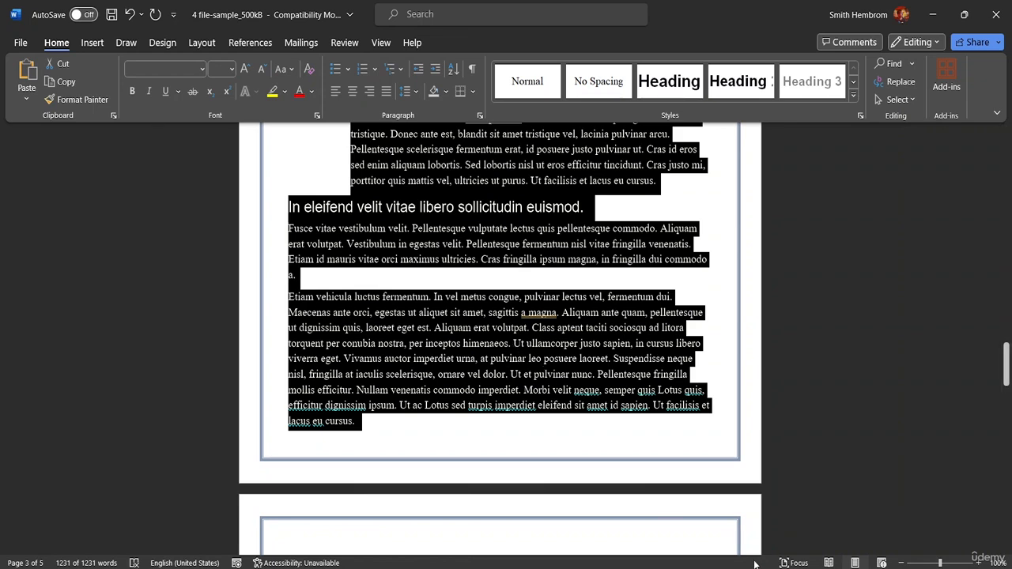
left_click(784, 545)
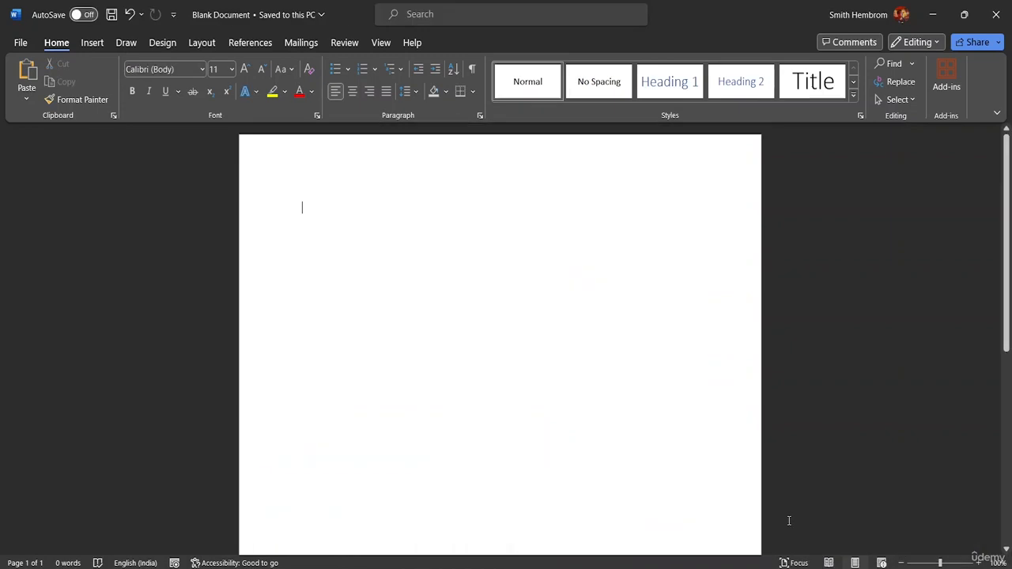
key("ctrl+v")
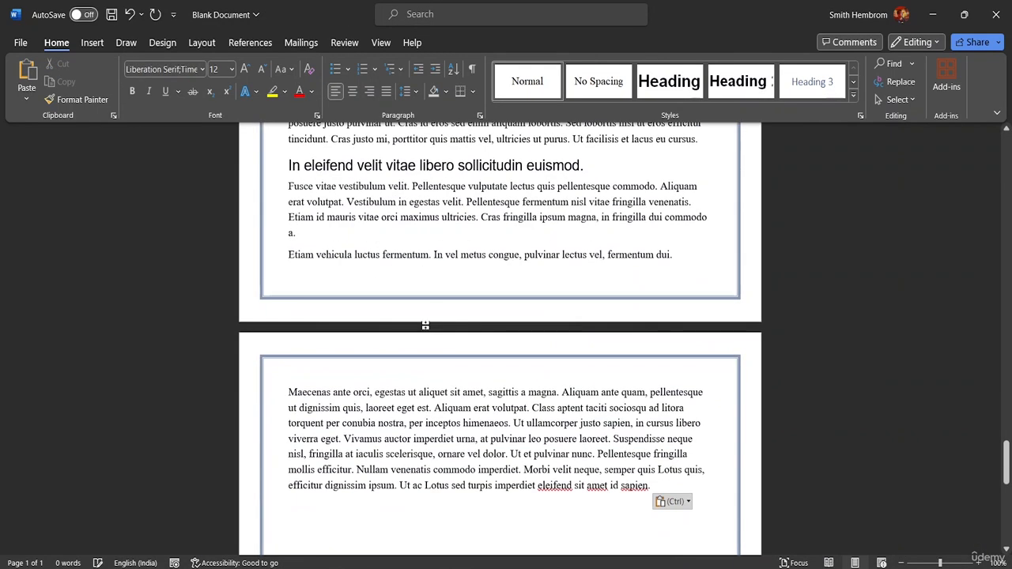
scroll(425, 325, "down", 3)
left_click_drag(1008, 473, 1004, 150)
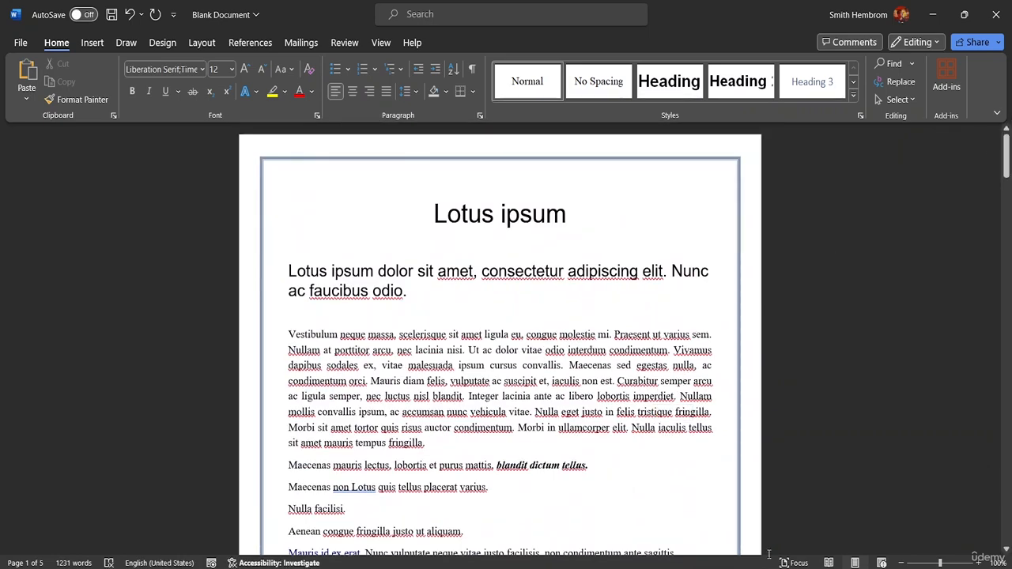
Switch to the "3 Good Morning" document, close it and return to "Blank Document".
mouse_move(710, 565)
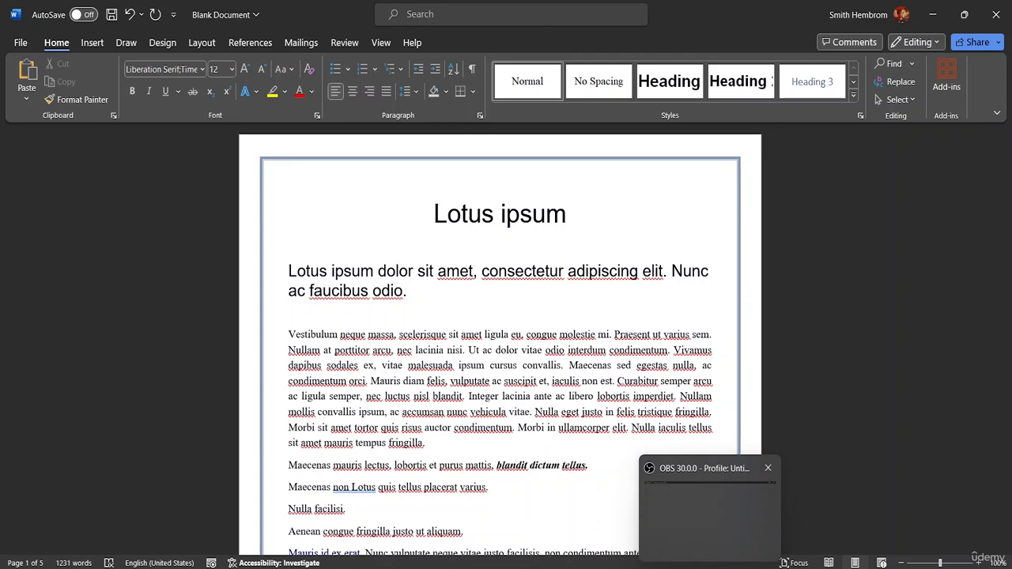
left_click(952, 510)
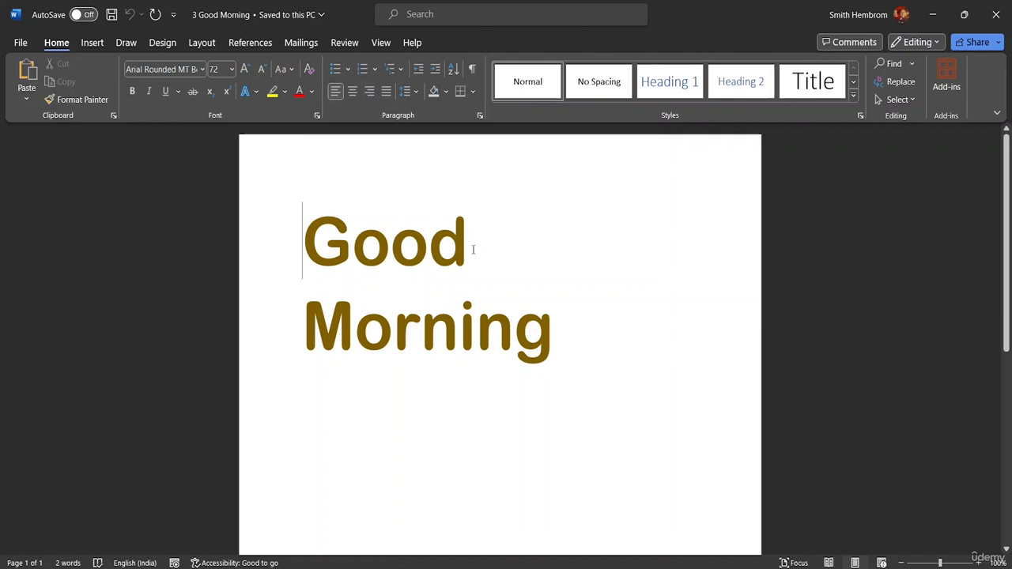
left_click(21, 42)
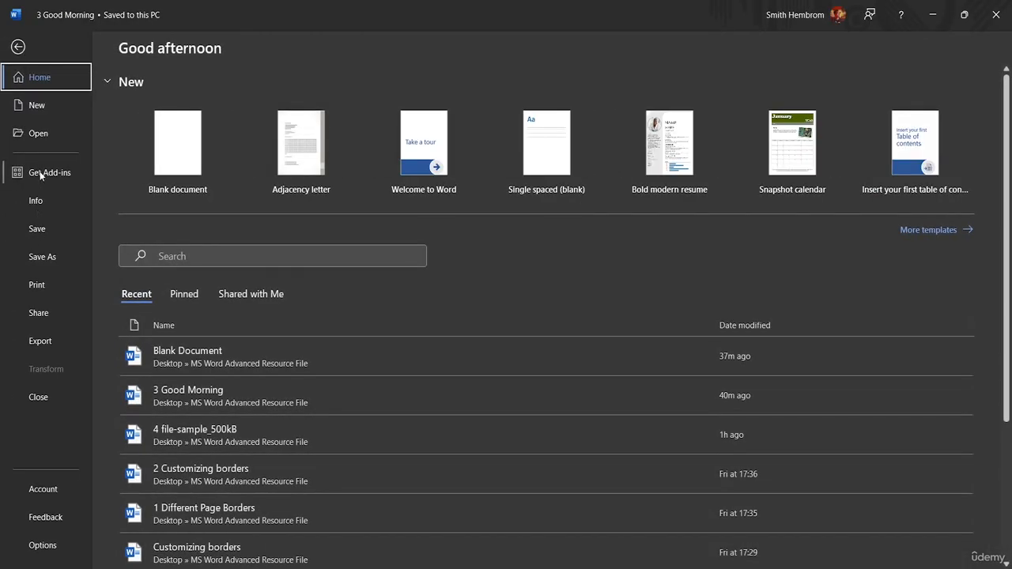
left_click(23, 46)
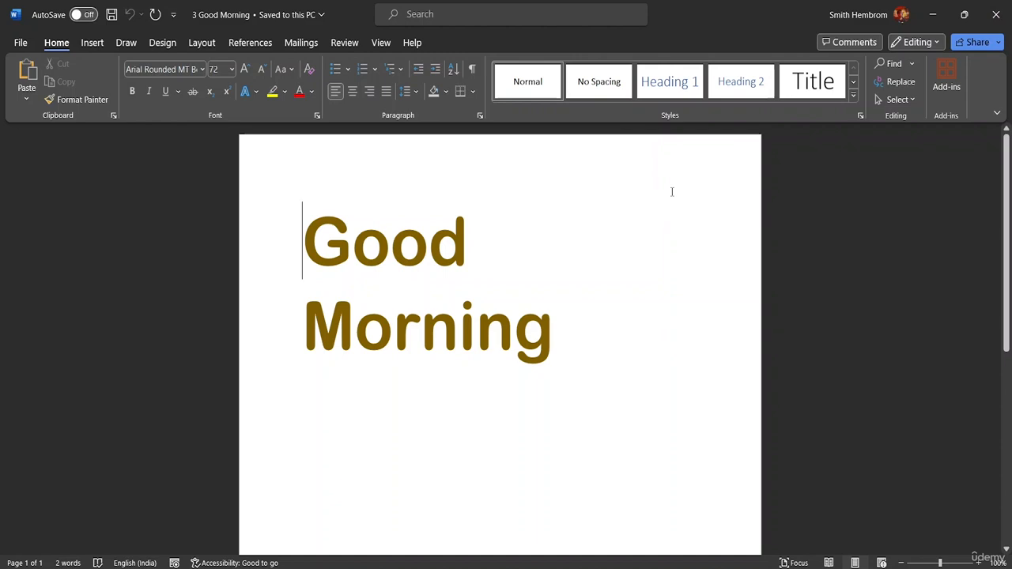
key("alt+Tab")
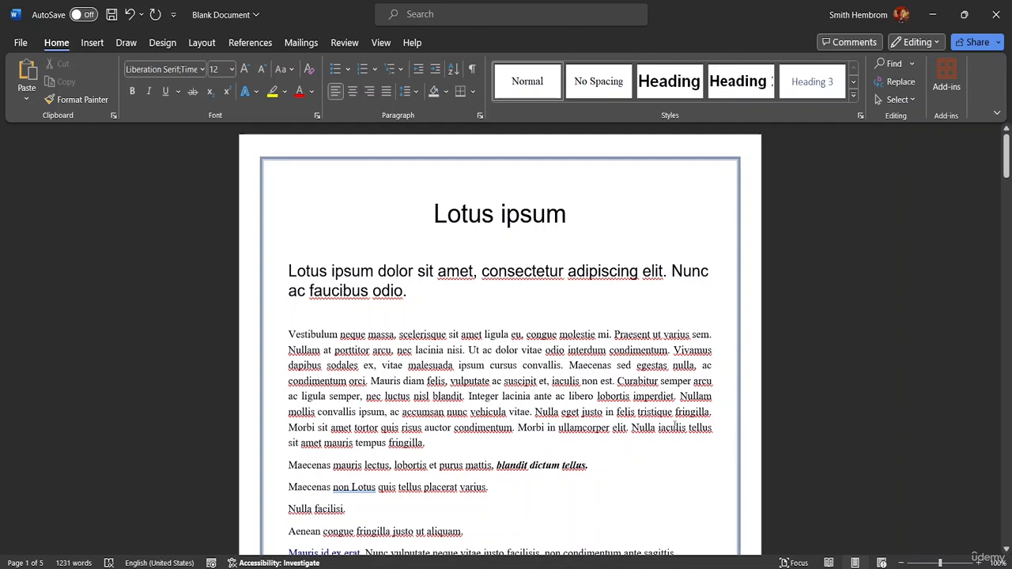
Move the text from "Morbi sit amet tortor" to "tempus fringilla." out of the first paragraph to the end of the line below the chart.
left_click_drag(427, 445, 278, 433)
key("ctrl+c")
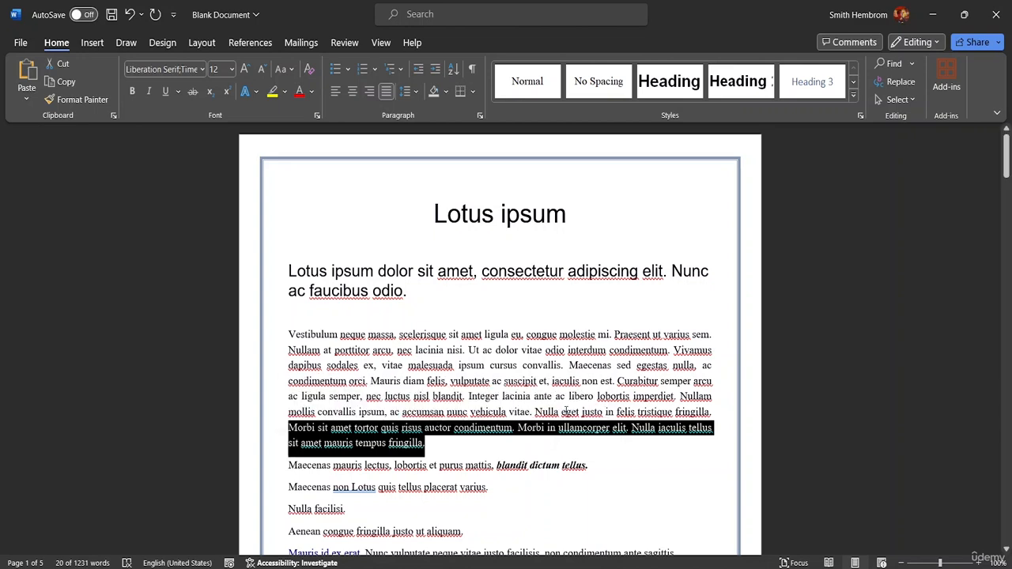
key("Delete")
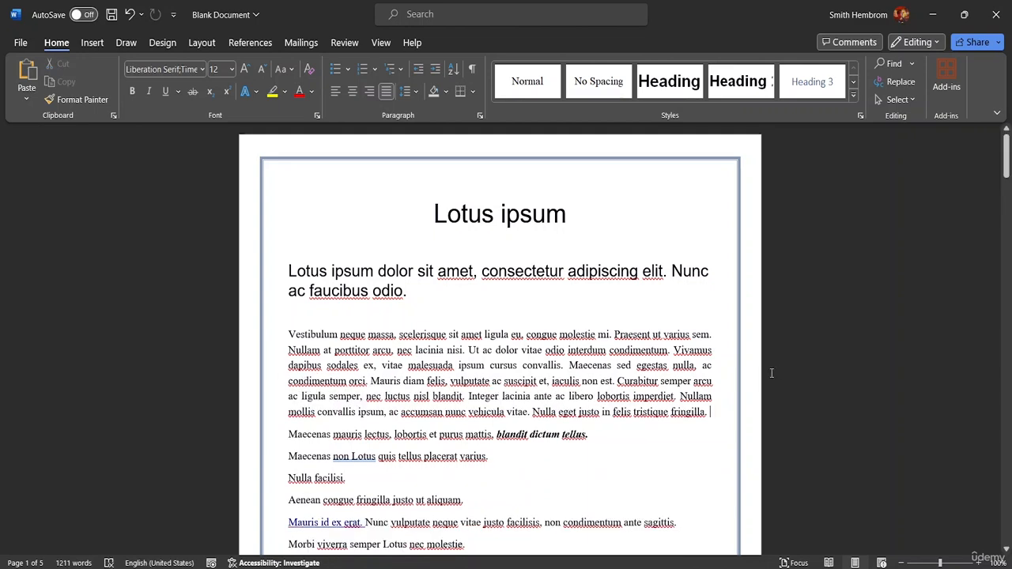
scroll(809, 321, "down", 1)
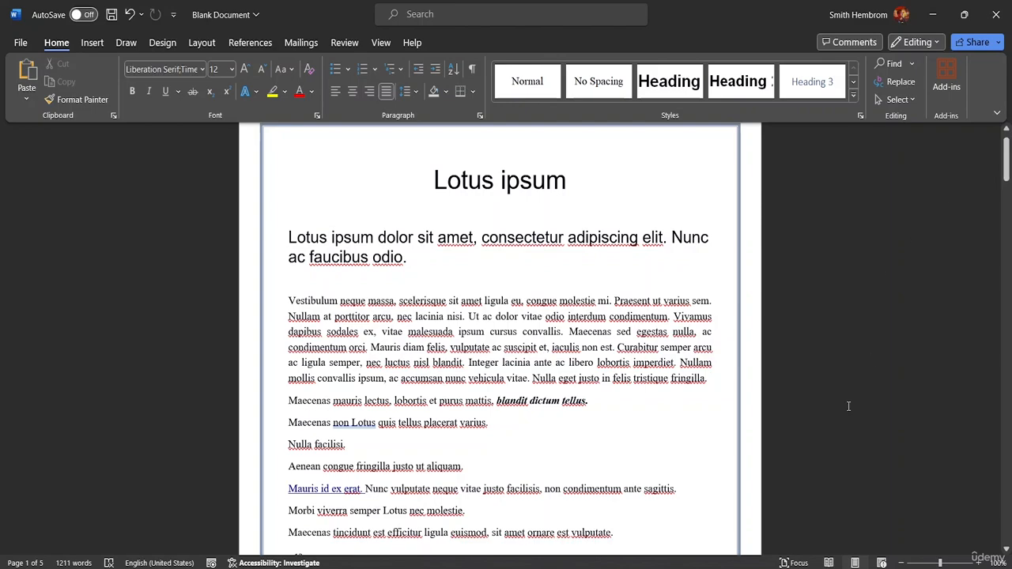
mouse_move(757, 562)
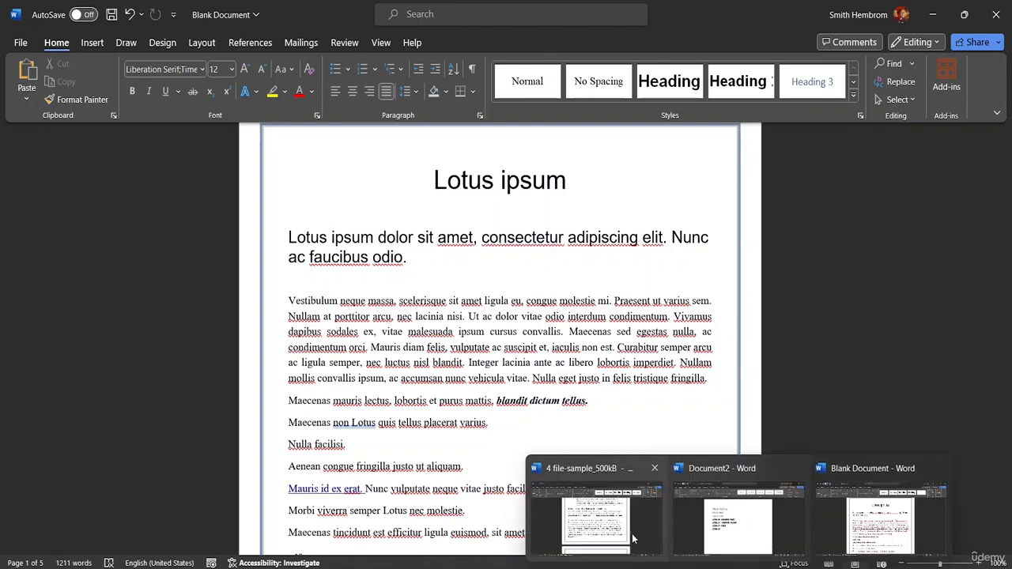
mouse_move(665, 546)
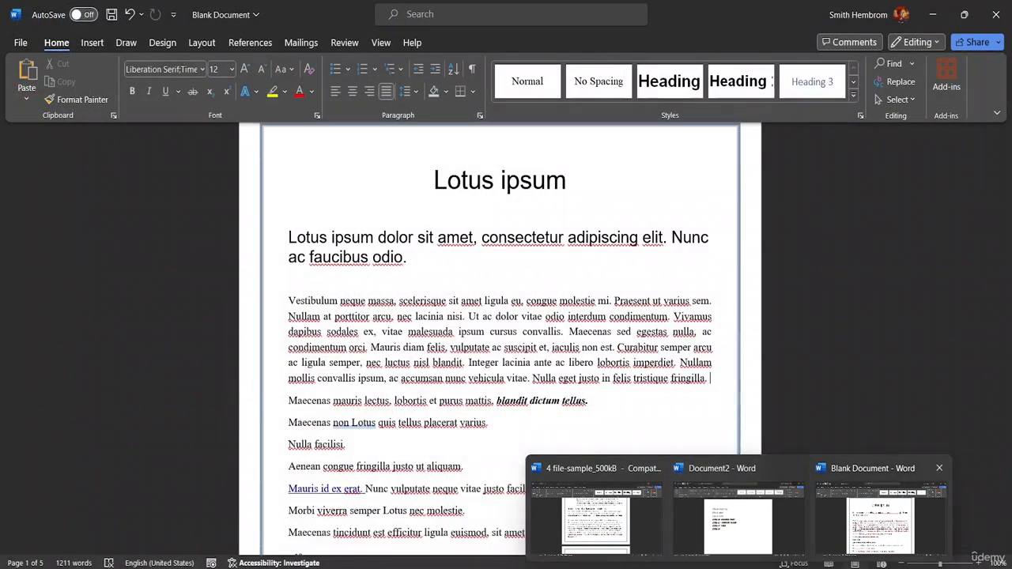
left_click(880, 518)
scroll(633, 435, "down", 4)
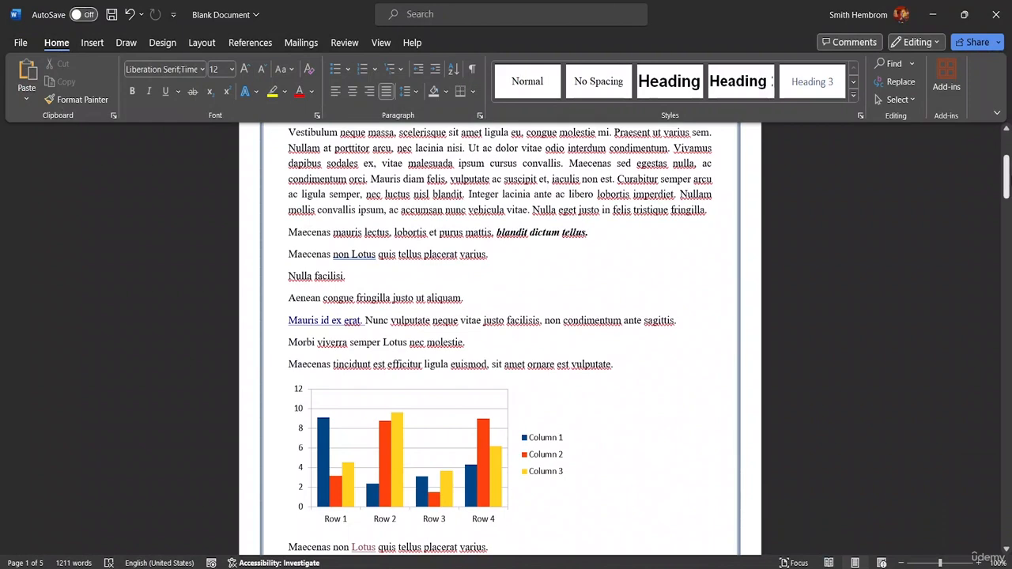
left_click_drag(1006, 174, 1006, 200)
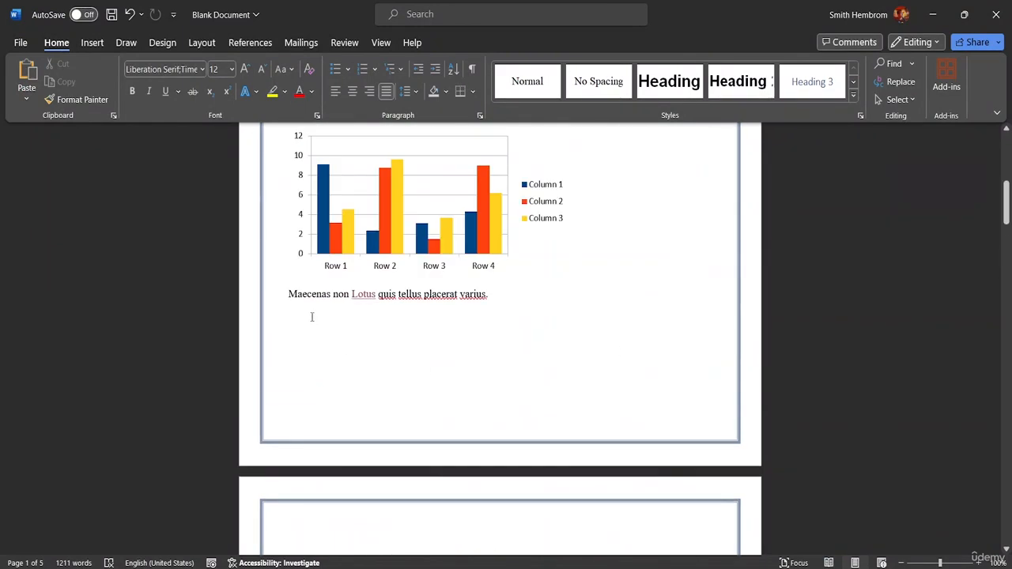
left_click(495, 296)
key("ctrl+v")
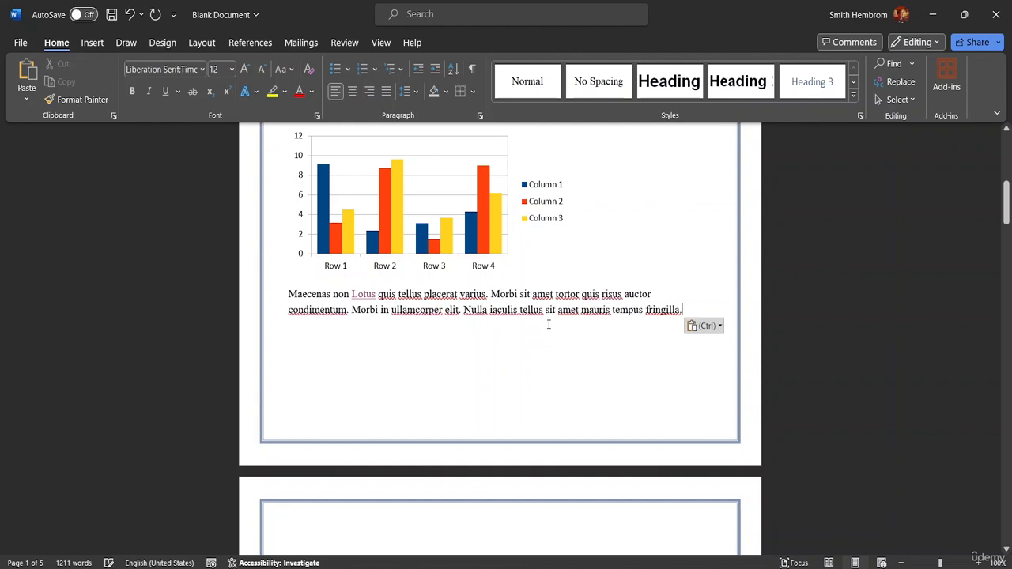
Cut the word "Morbi" before "sit amet tortor" and paste it at the end of that paragraph, followed by a period.
left_click(516, 293)
left_click_drag(510, 294, 489, 292)
key("ctrl+c")
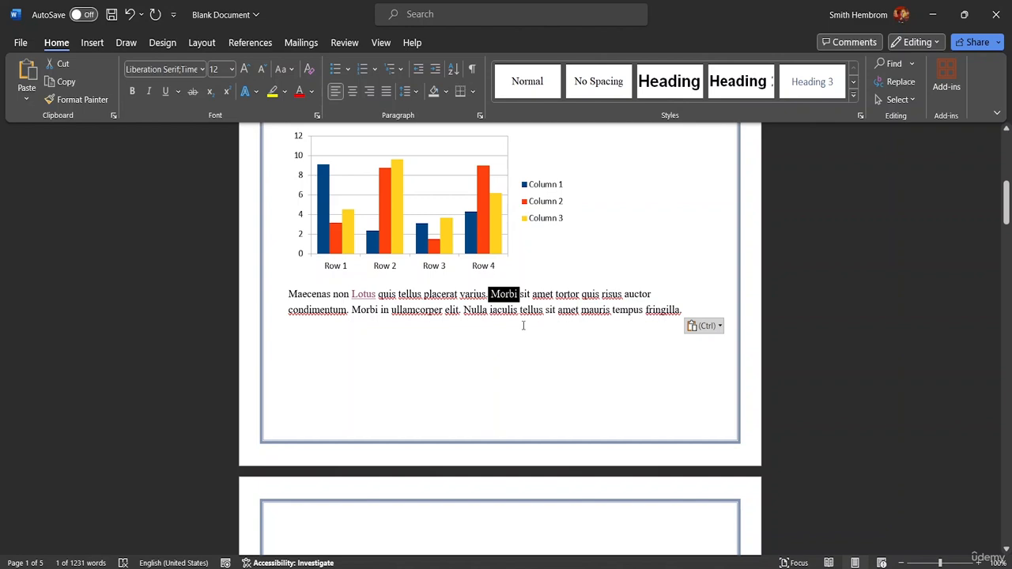
key("Delete")
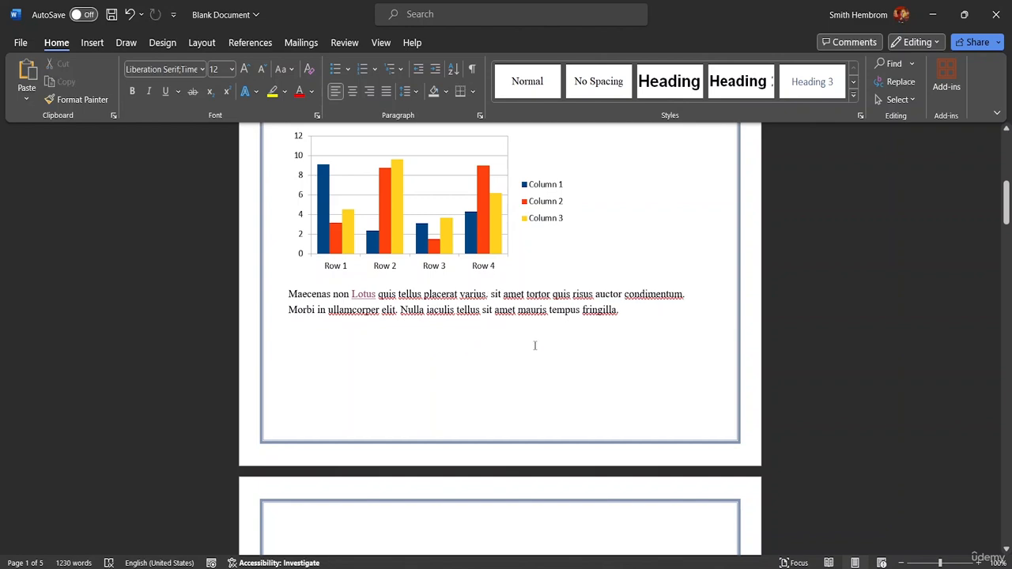
left_click(626, 312)
left_click(630, 310)
key("ctrl+v")
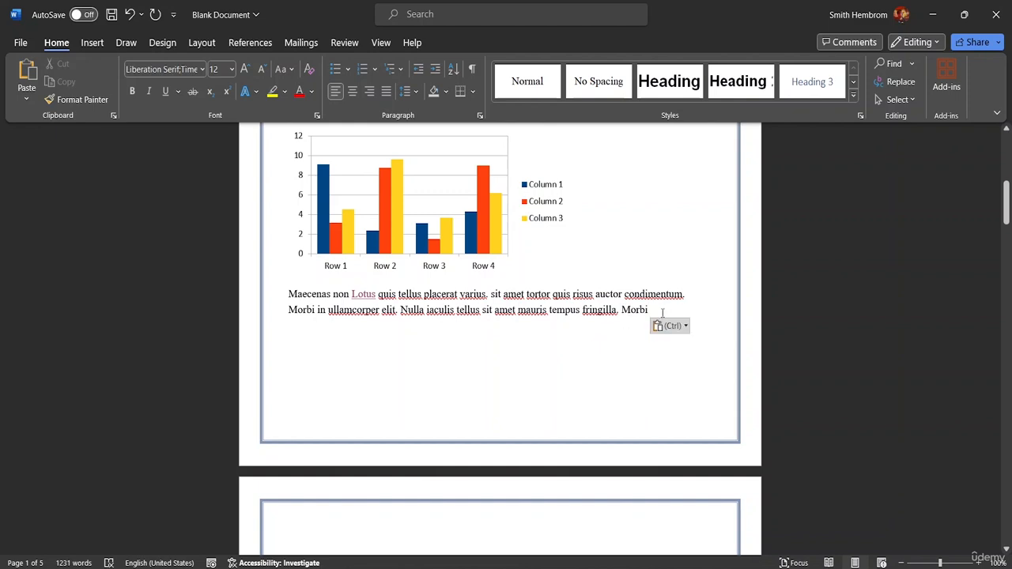
type(".")
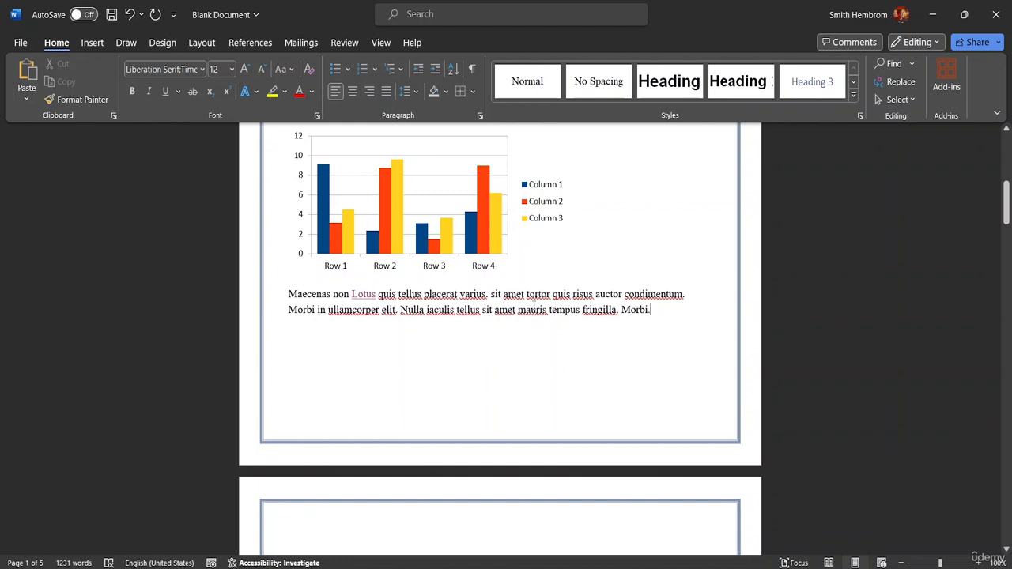
Move "fringilla dui commodo a." in the page 2 heading so that it precedes "ipsum magna, in".
scroll(524, 325, "down", 3)
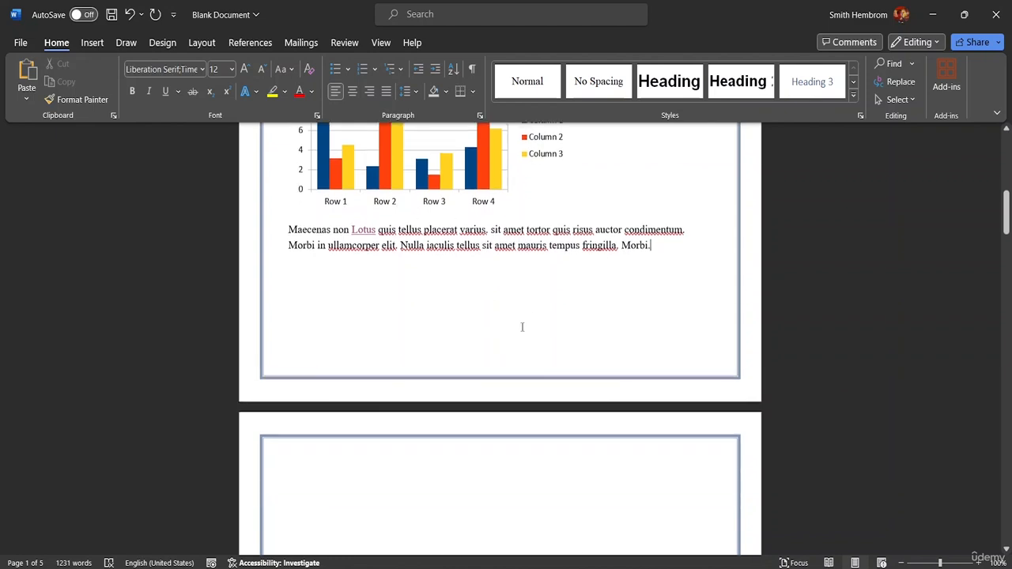
scroll(521, 353, "down", 5)
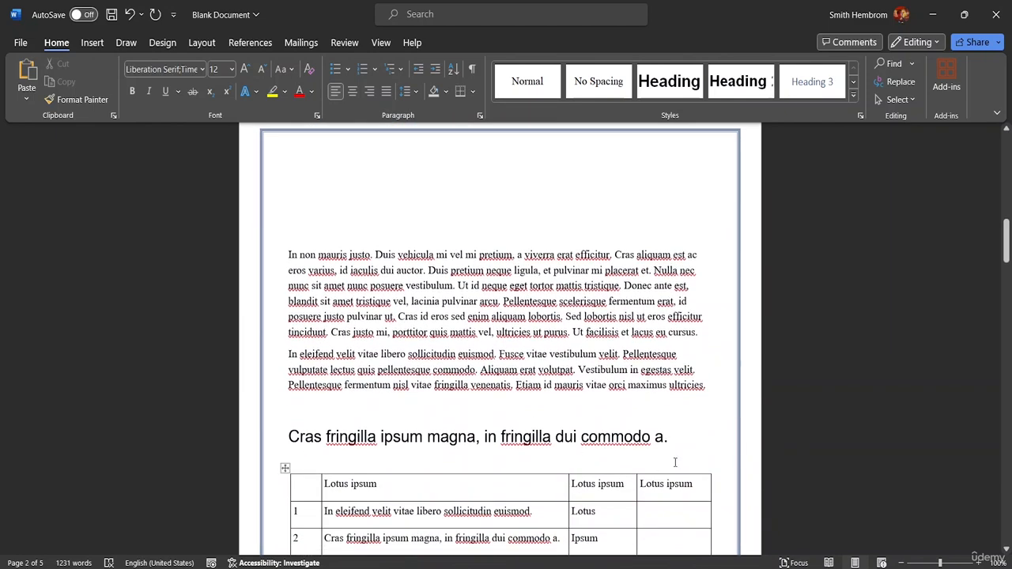
left_click_drag(671, 438, 499, 438)
left_click_drag(522, 438, 381, 436)
Delete the word "Lotus" from the third column of row 1 in the page 2 table.
left_click(610, 512)
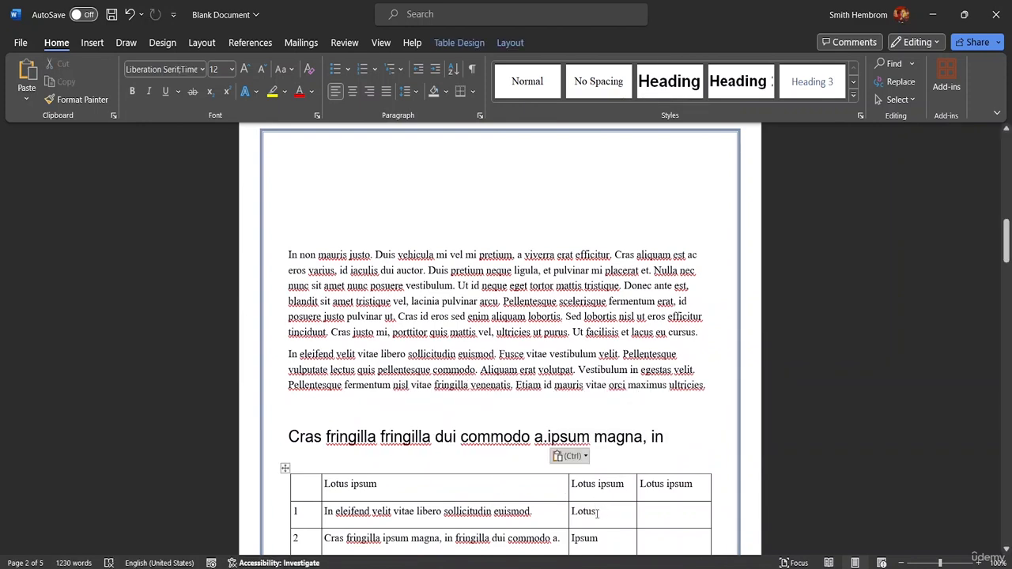
key("BackSpace")
key("BackSpace")
key("BackSpace")
key("BackSpace")
key("BackSpace")
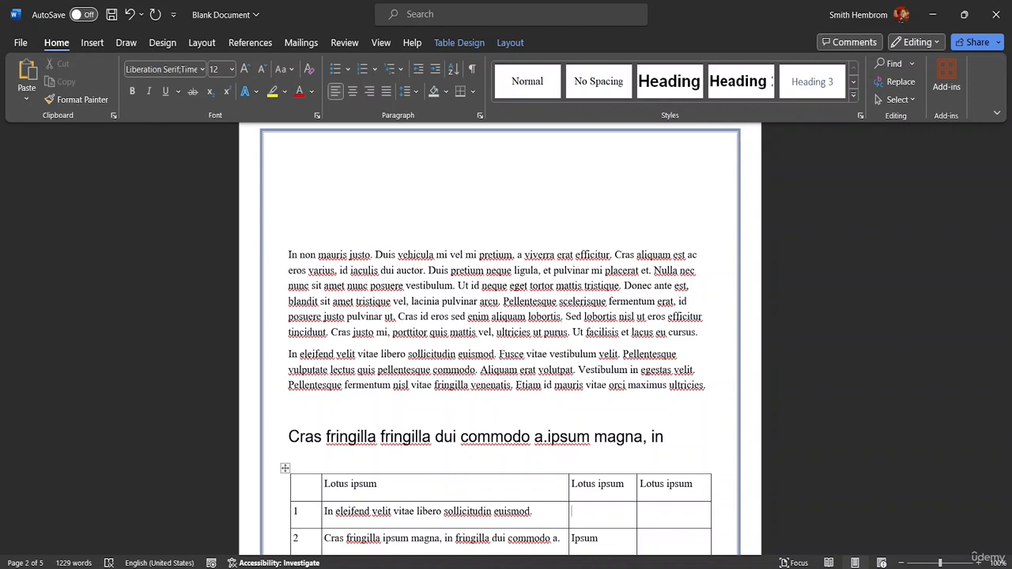
type("I")
type("otus")
key("BackSpace")
key("BackSpace")
key("BackSpace")
key("BackSpace")
key("BackSpace")
type("L")
key("BackSpace")
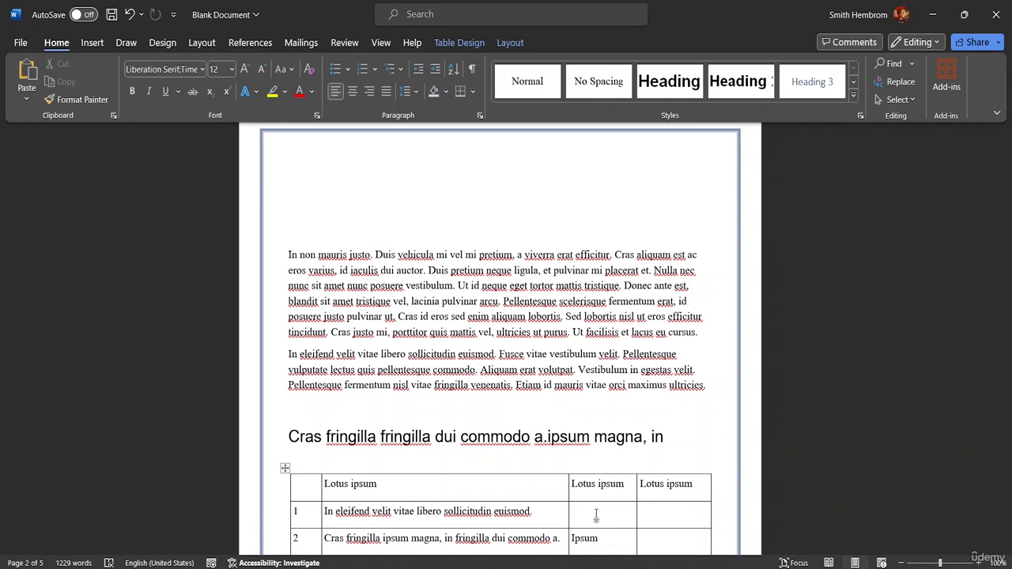